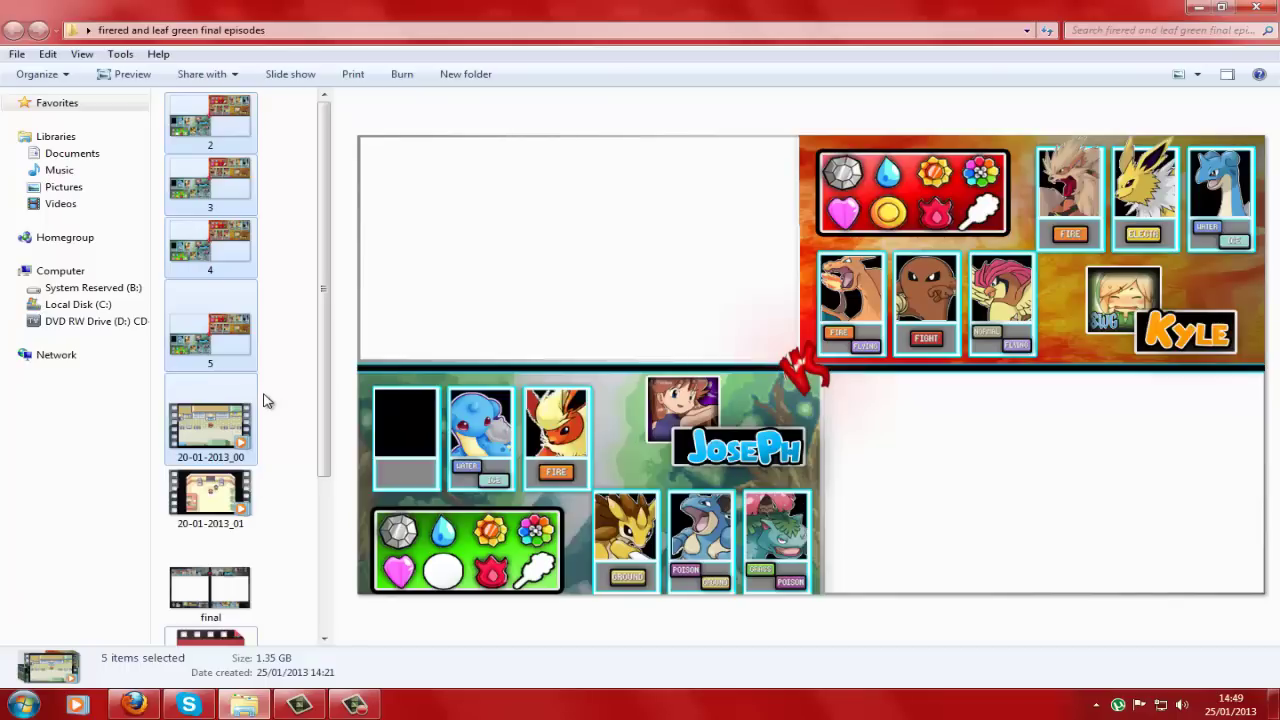
scroll(270, 406, down, 3)
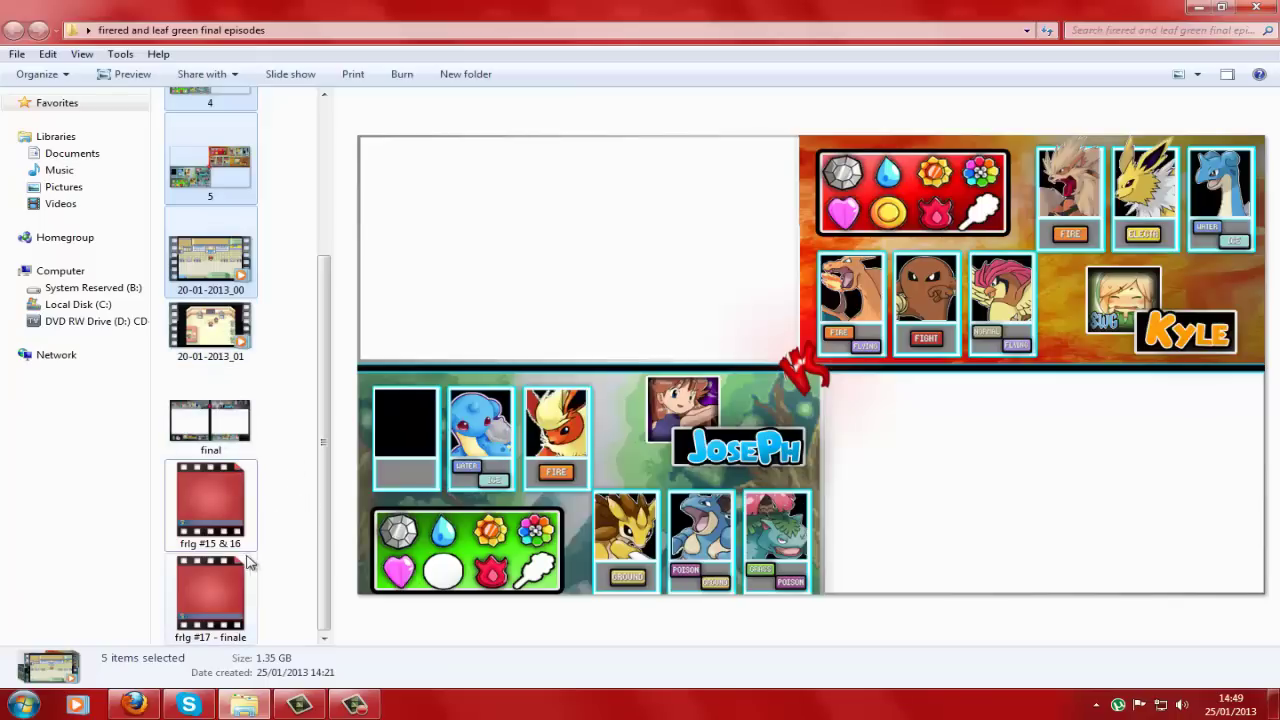
ctrl+click(206, 525)
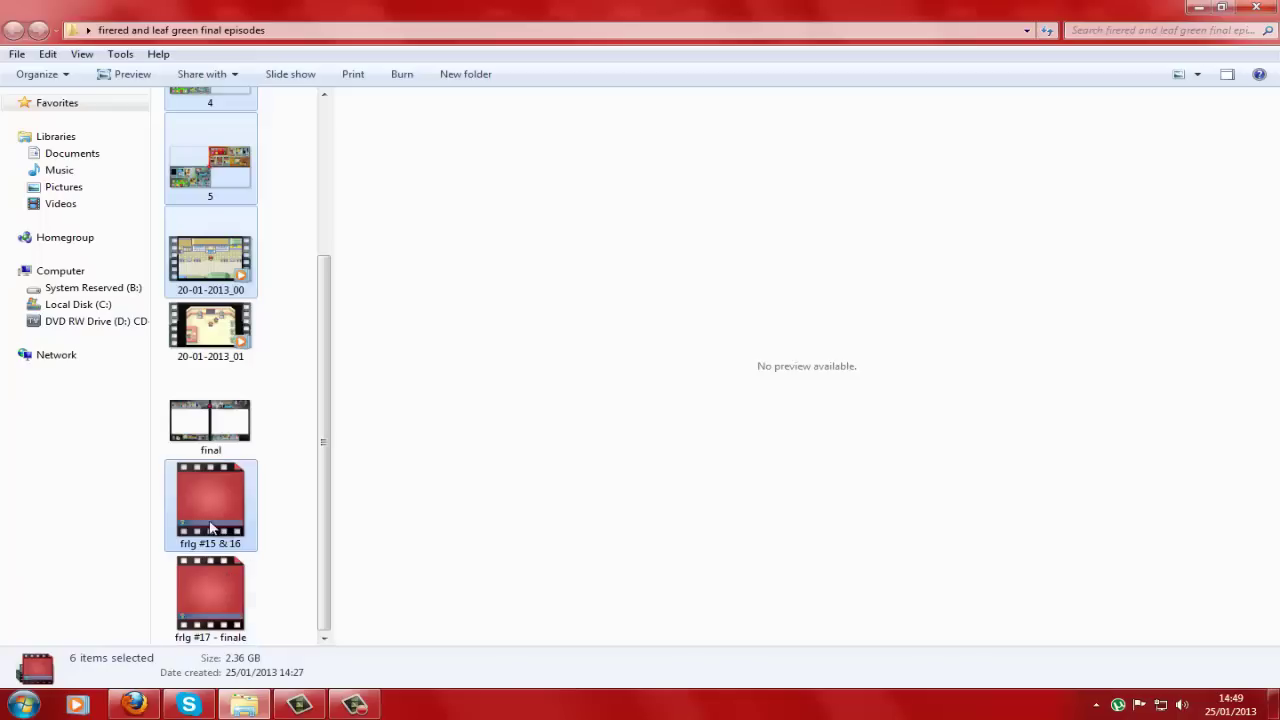
ctrl+scroll(208, 466, up, 2)
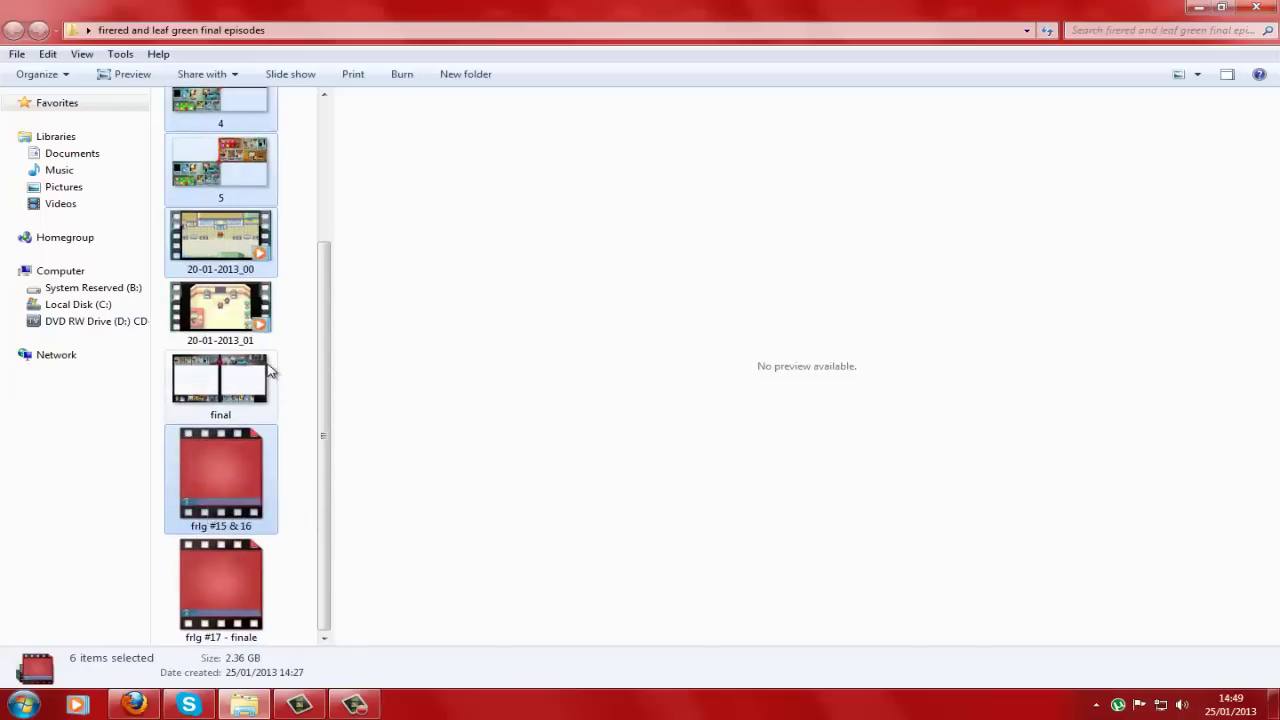
drag(265, 375, 310, 345)
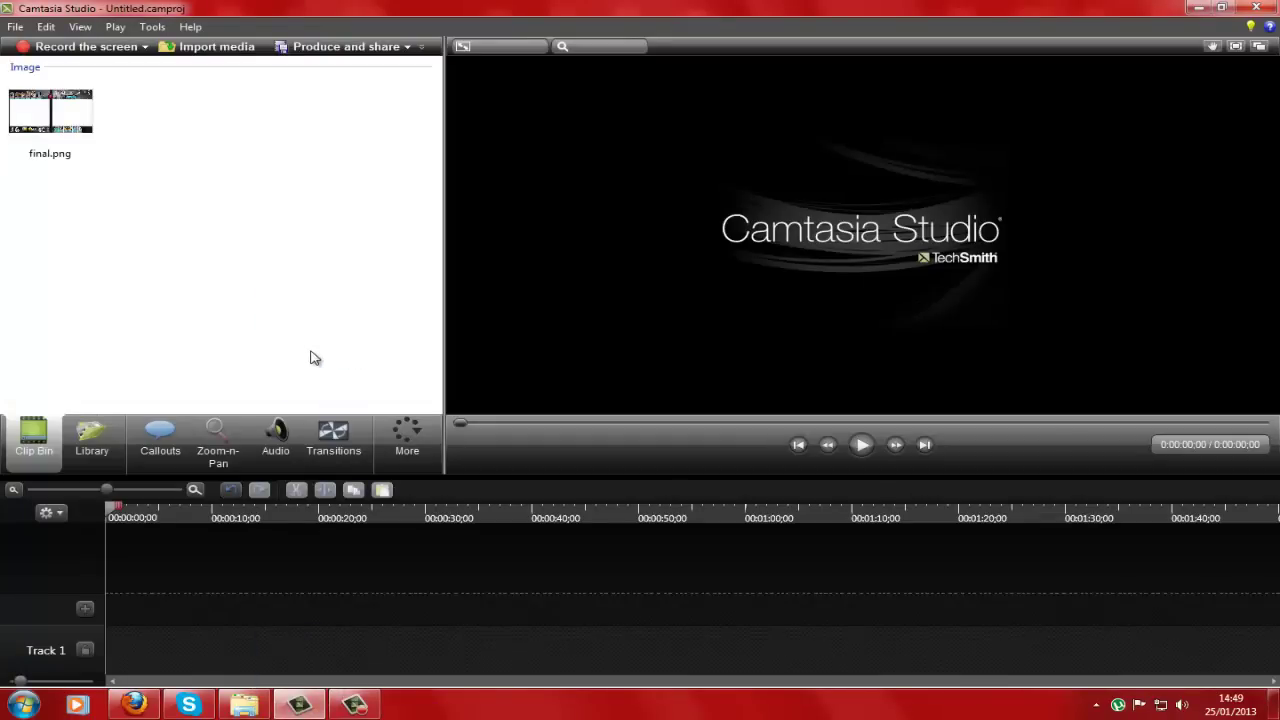
click(77, 134)
key(Delete)
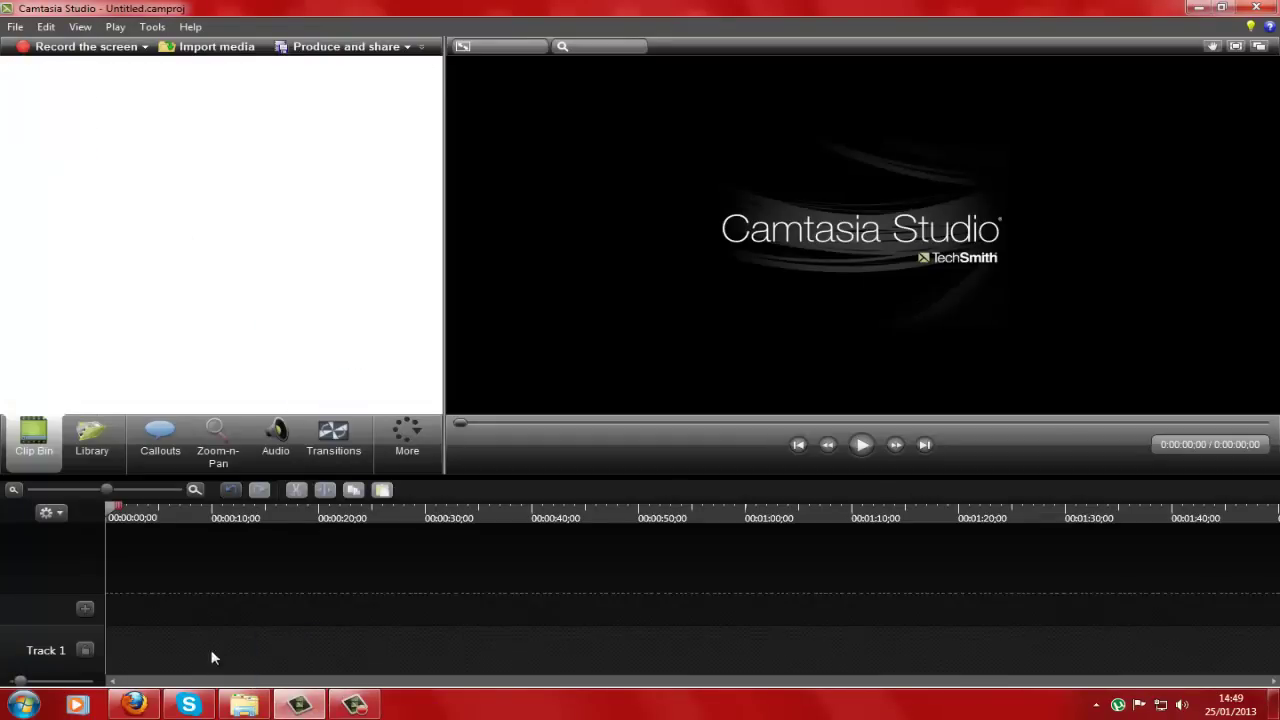
- Import images 2 to 5, the 20-01-2013_00 video and the frlg #15 & 16 recording from the episodes folder into Camtasia Studio's Clip Bin
click(232, 700)
click(303, 486)
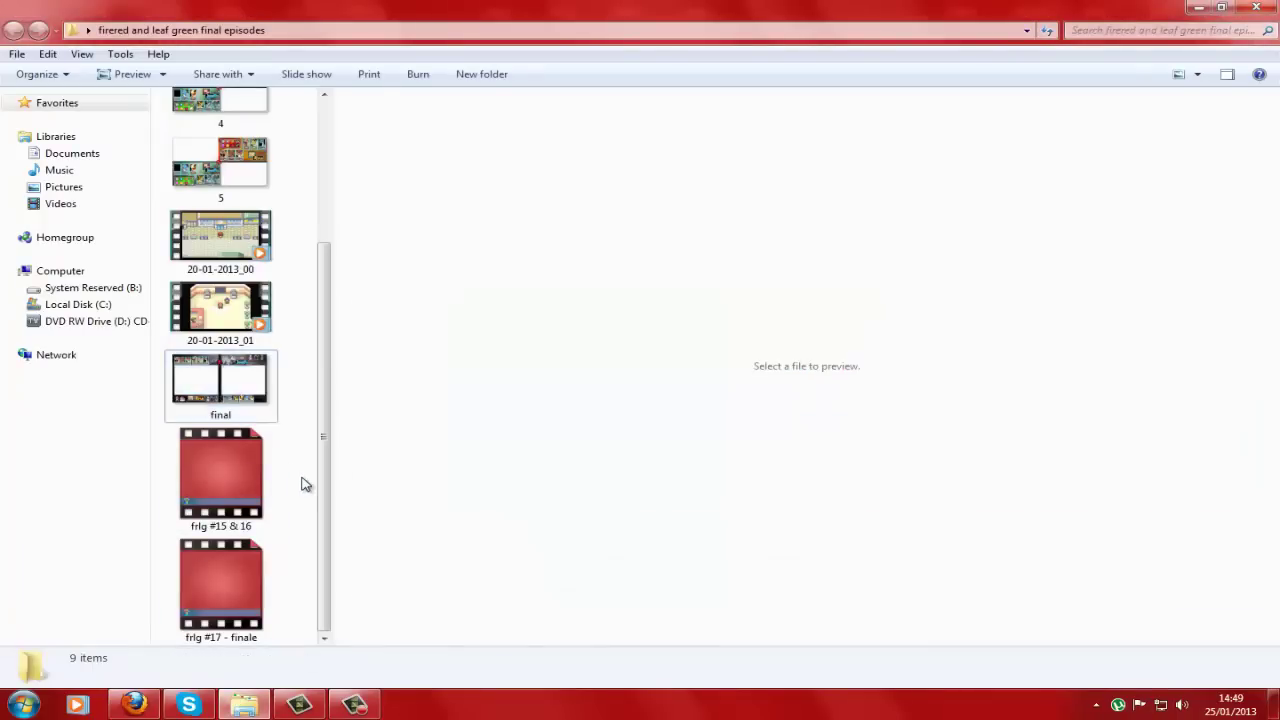
click(246, 473)
ctrl+click(236, 580)
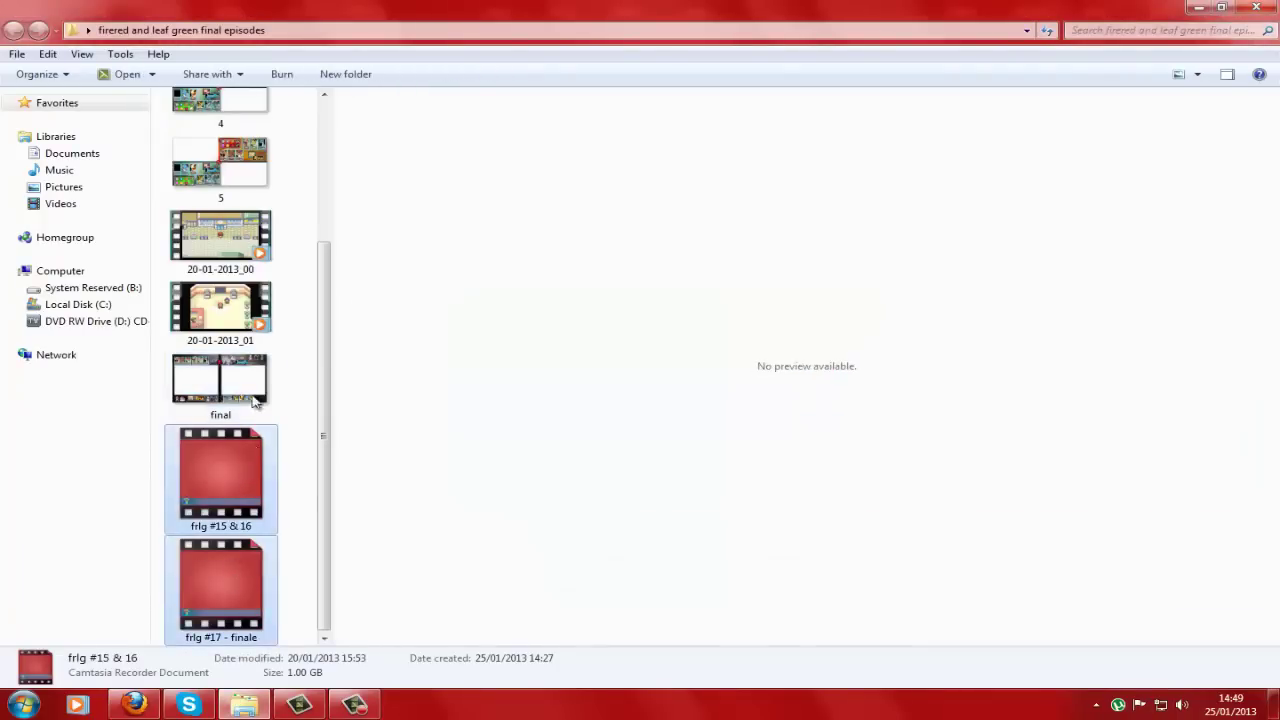
ctrl+click(245, 620)
scroll(320, 395, up, 1)
ctrl+click(276, 229)
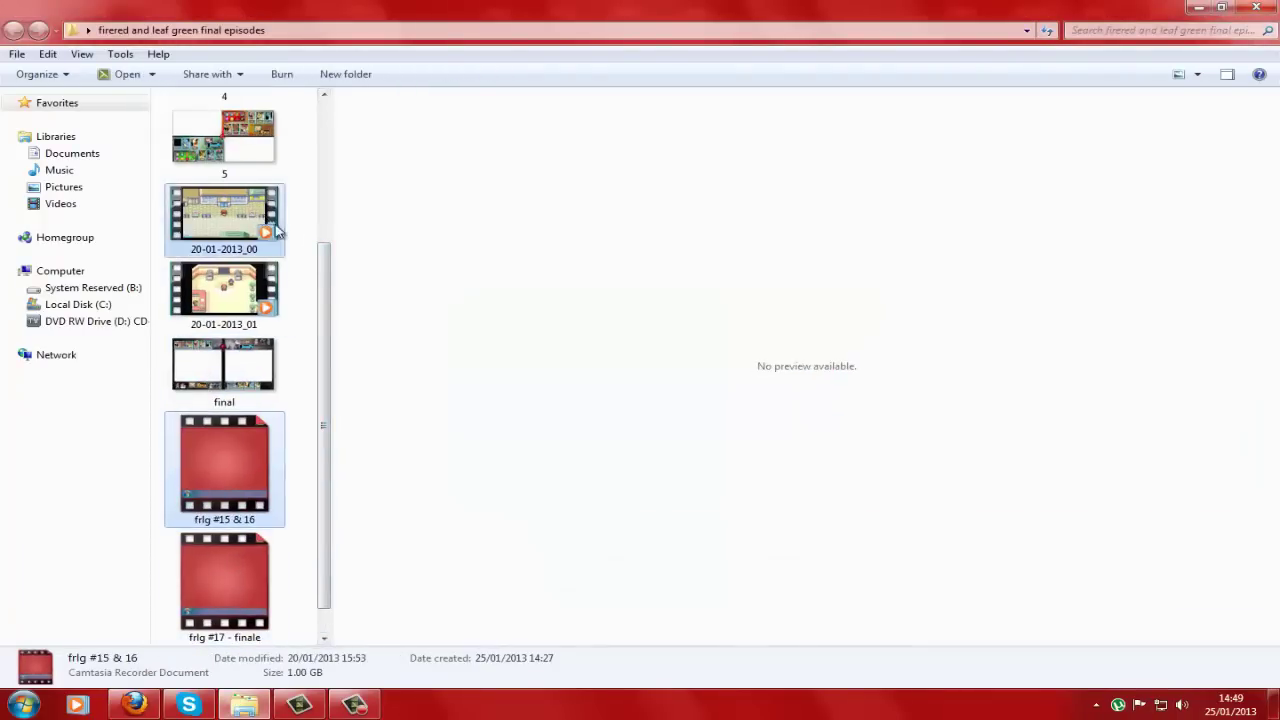
ctrl+click(277, 232)
ctrl+scroll(322, 300, down, 4)
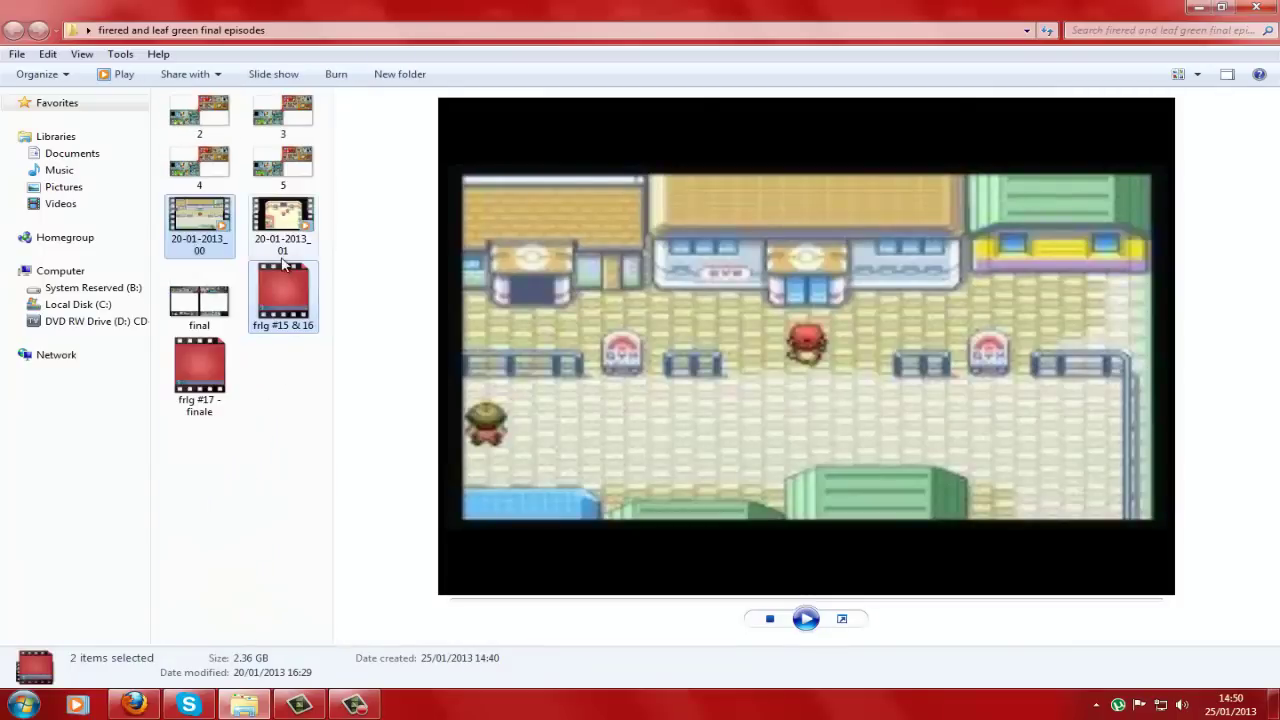
drag(175, 113, 337, 337)
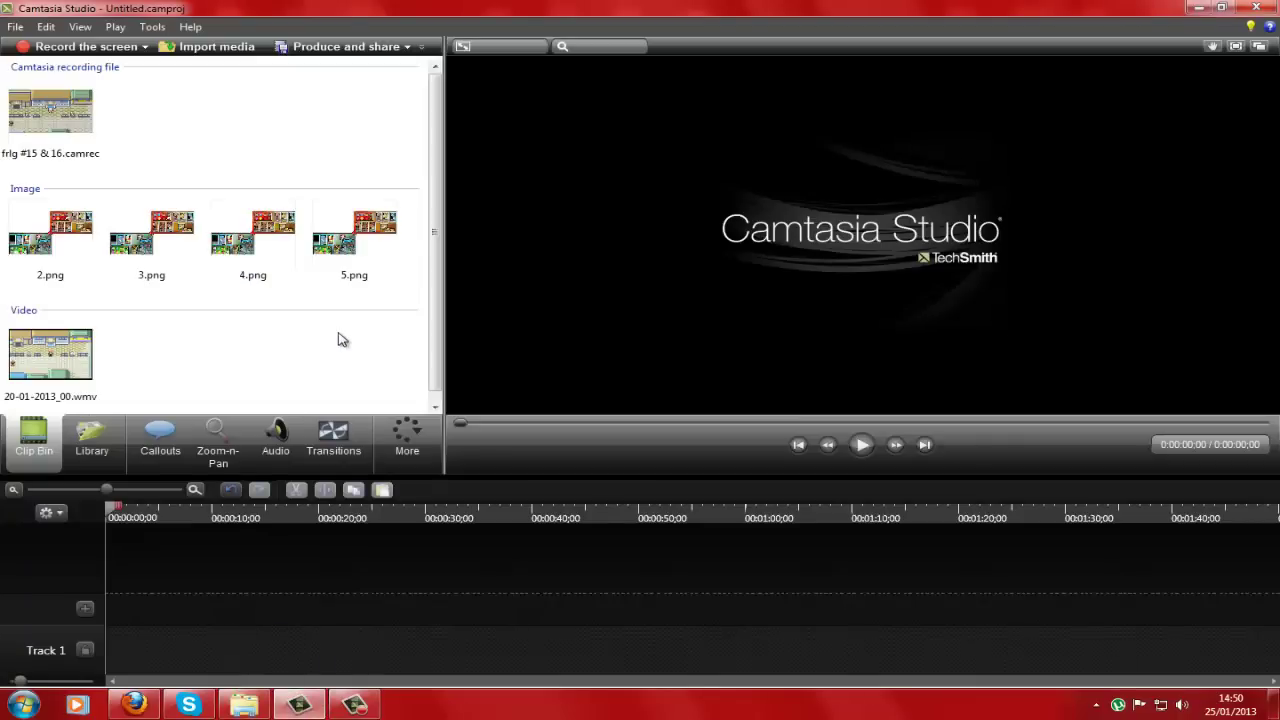
- Put the frlg #15 & 16.camrec recording on the timeline with editing dimensions of 1280 x 720
click(60, 254)
click(80, 138)
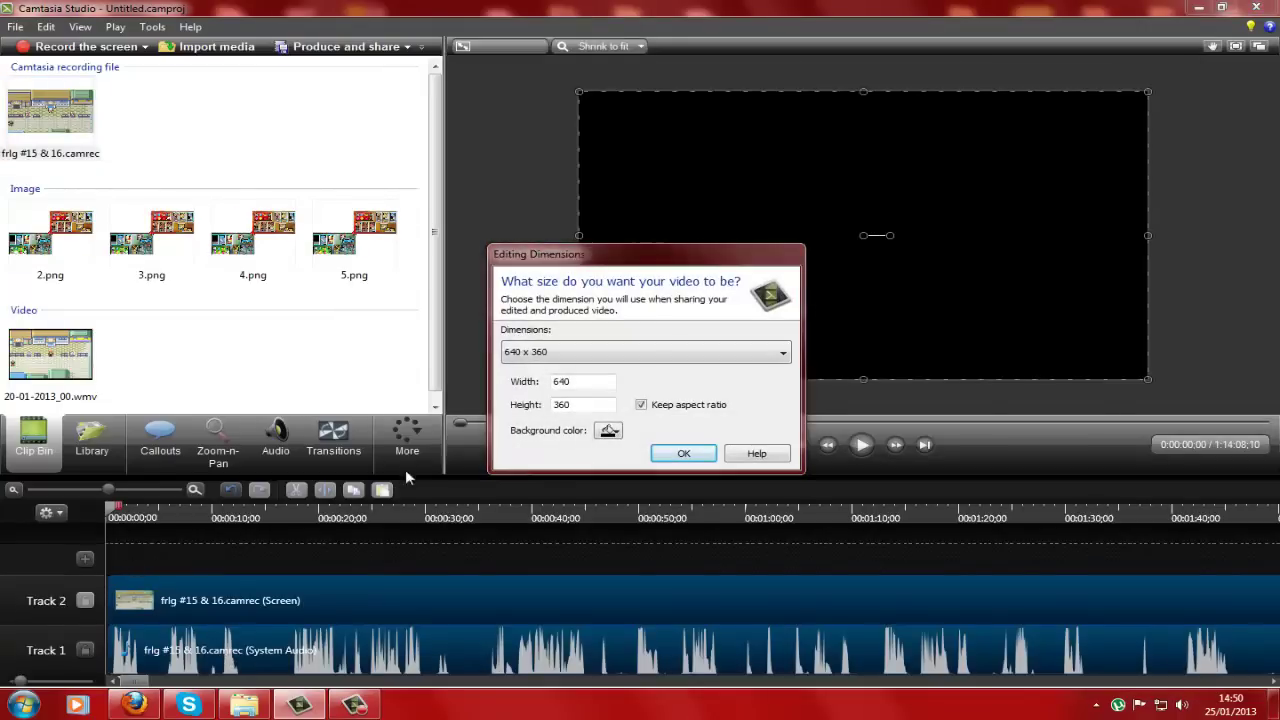
click(580, 352)
click(560, 469)
click(665, 455)
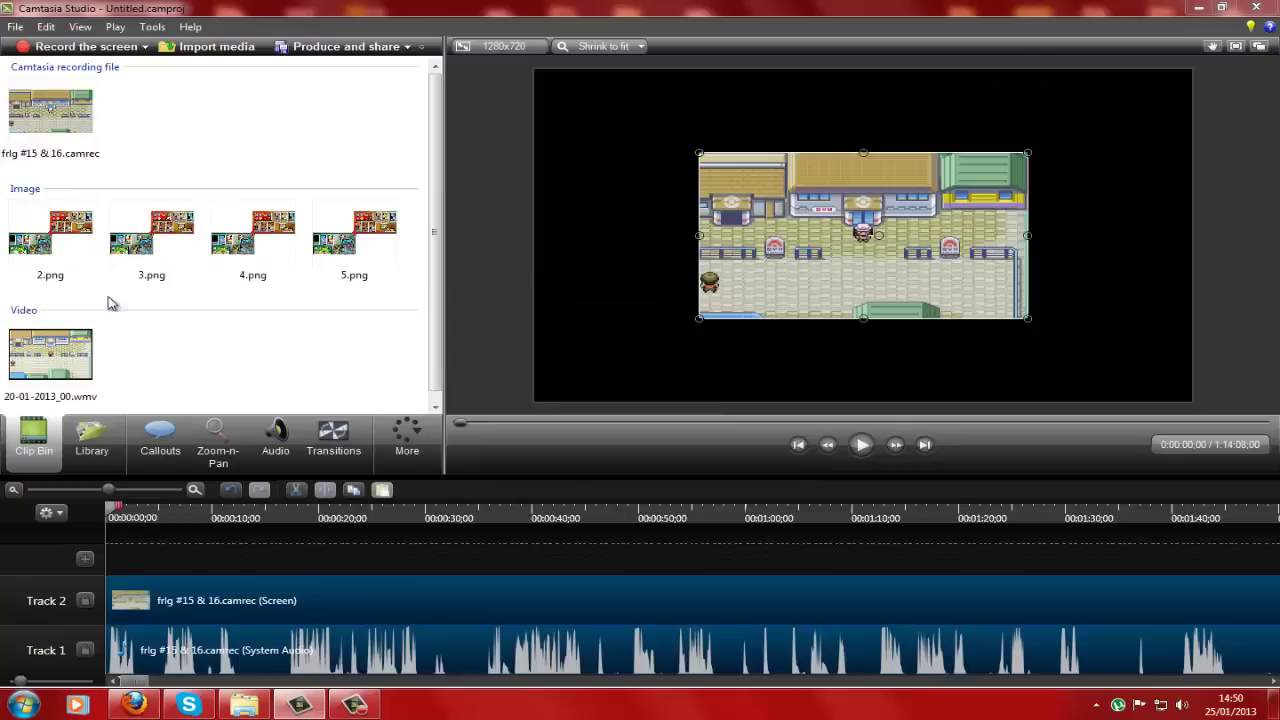
- Add 20-01-2013_00.wmv on a new Track 3, placing it at the canvas's lower left and the camrec clip at its upper right
drag(72, 352, 140, 565)
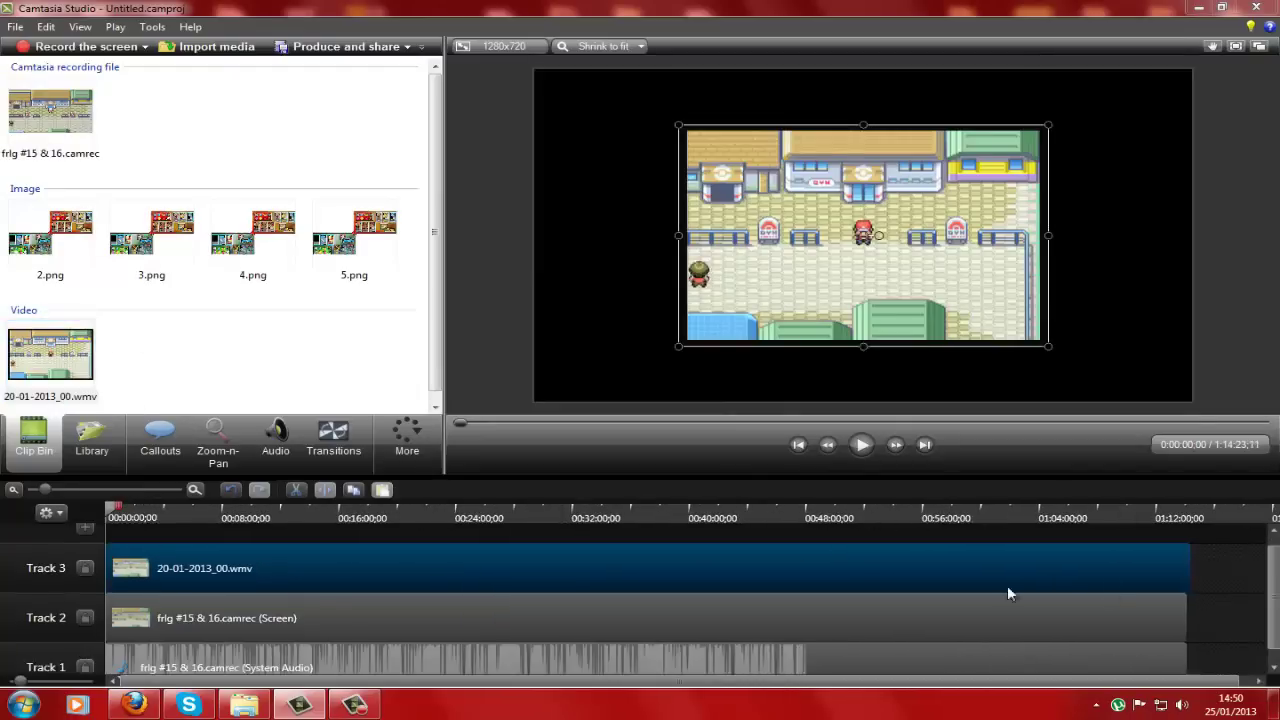
drag(812, 262, 622, 325)
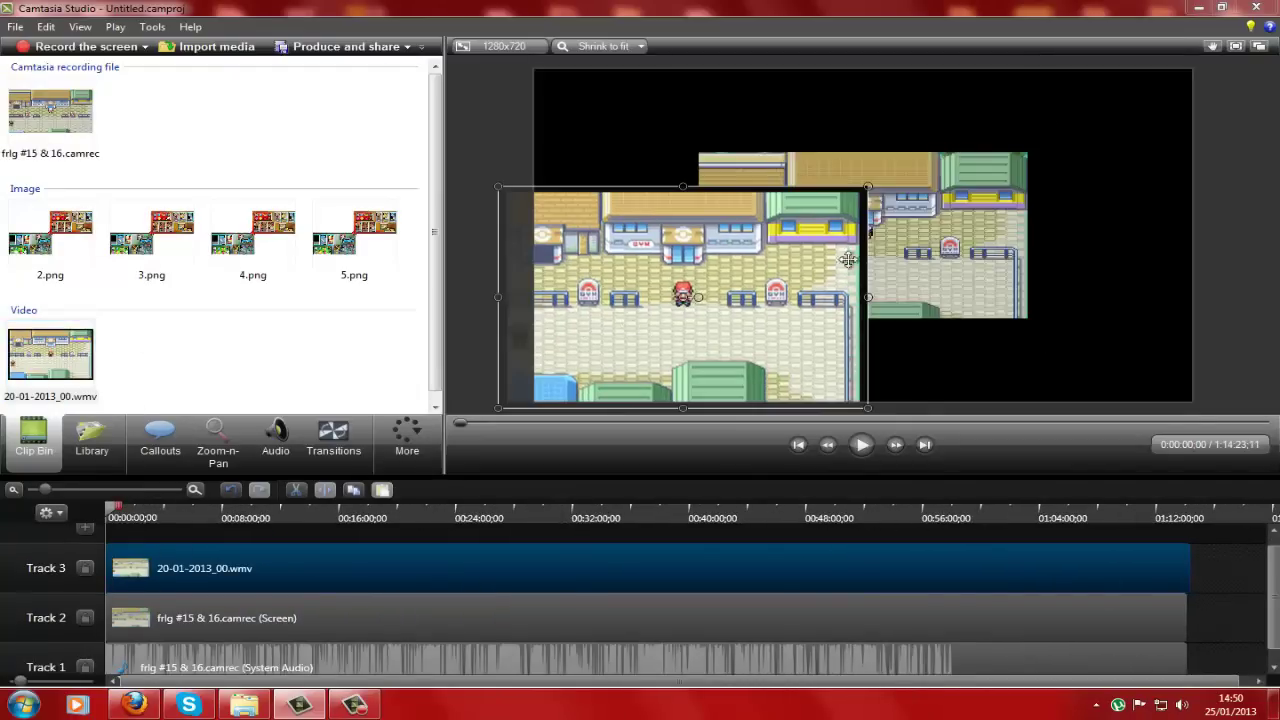
drag(870, 235, 1042, 190)
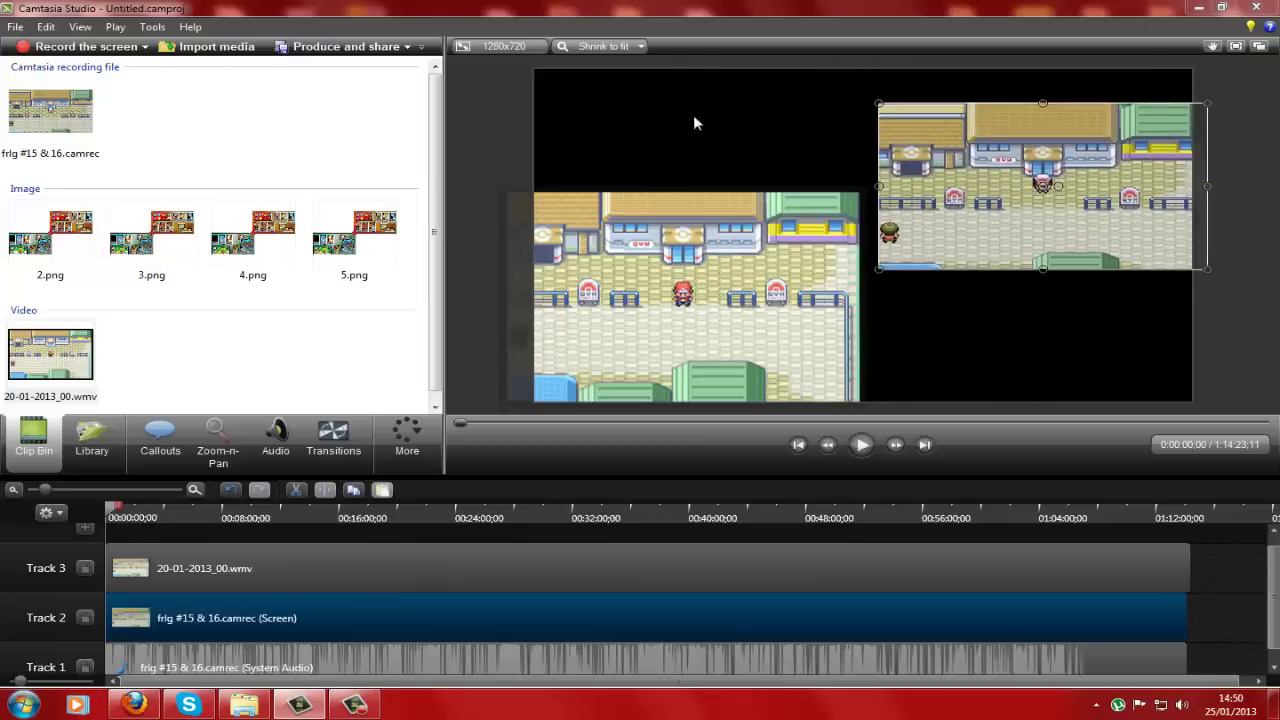
- Place the 2.png overlay image on a new Track 4 above the two gameplay clips, about five minutes in
click(76, 238)
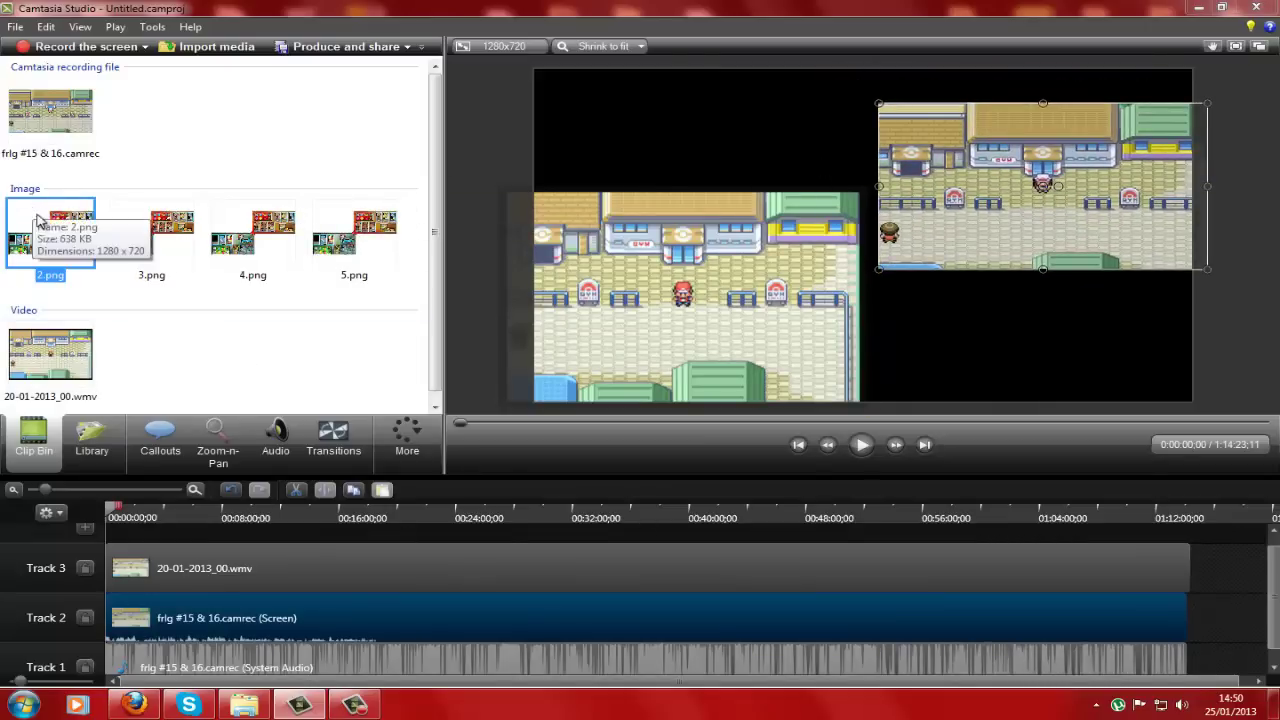
drag(100, 222, 140, 302)
drag(175, 515, 175, 559)
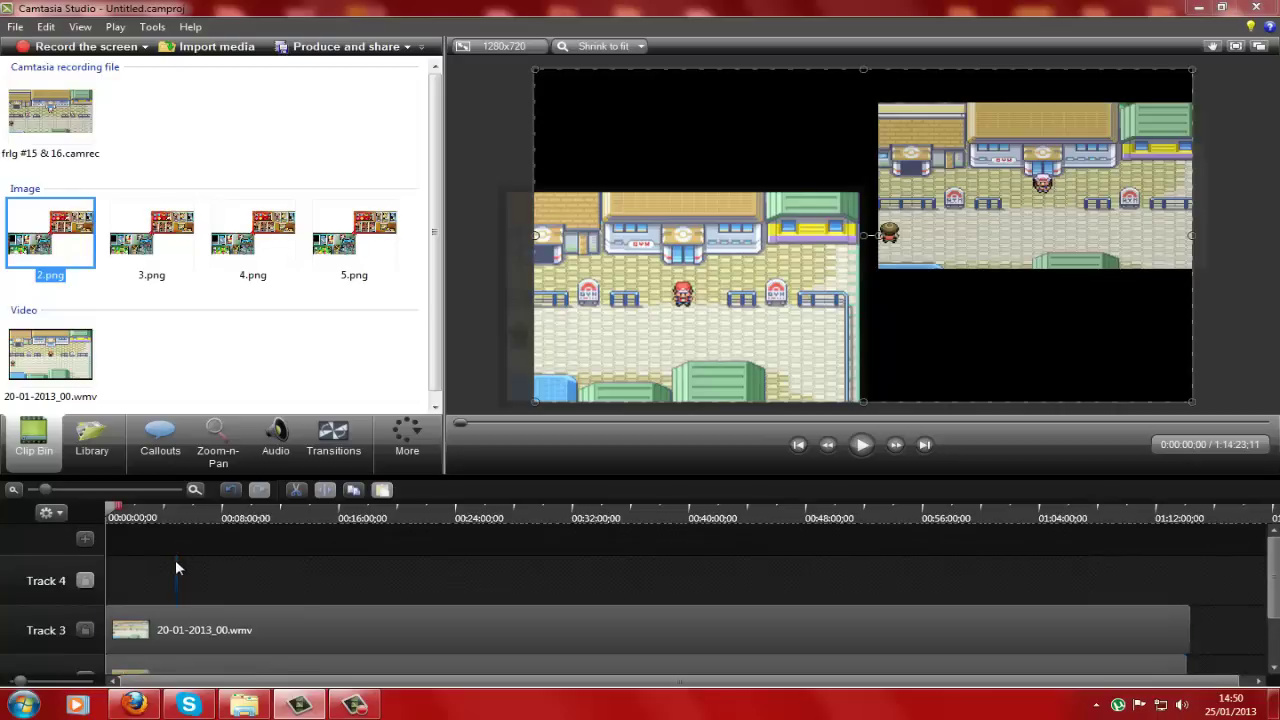
- Reposition the wmv clip to the canvas's upper-left corner and the camrec clip to its lower-right corner
click(519, 381)
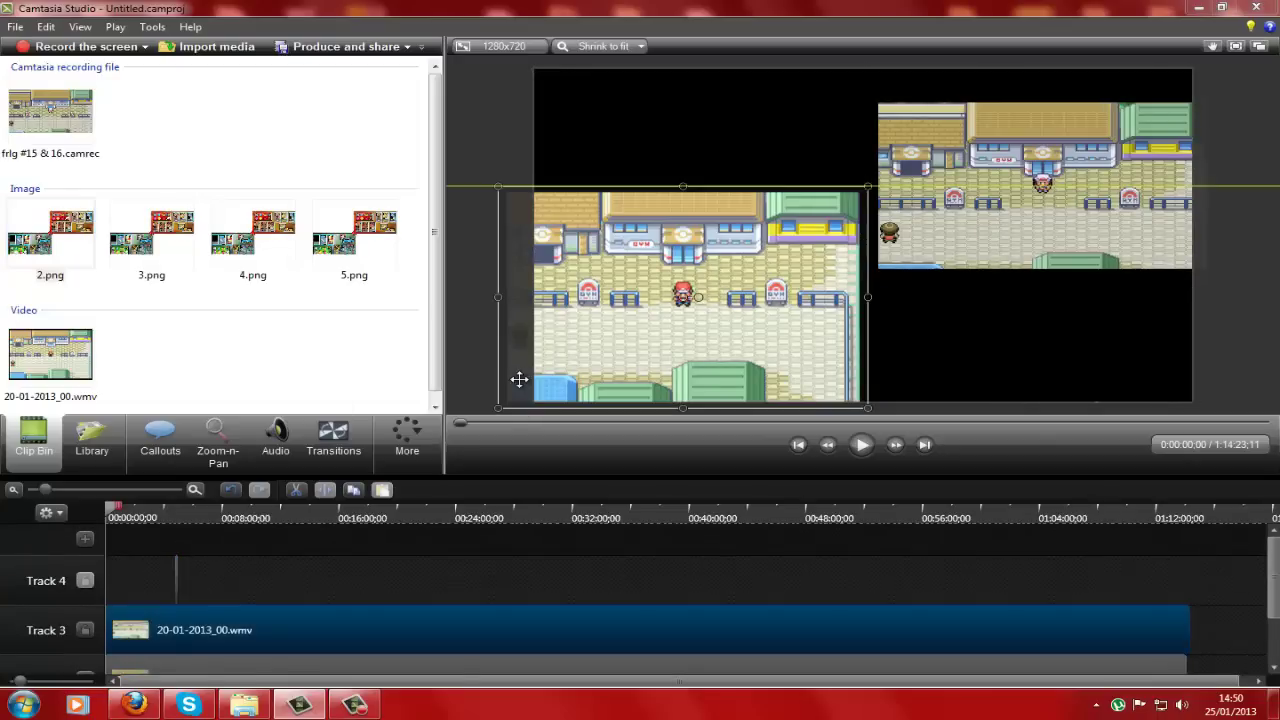
drag(514, 349, 537, 220)
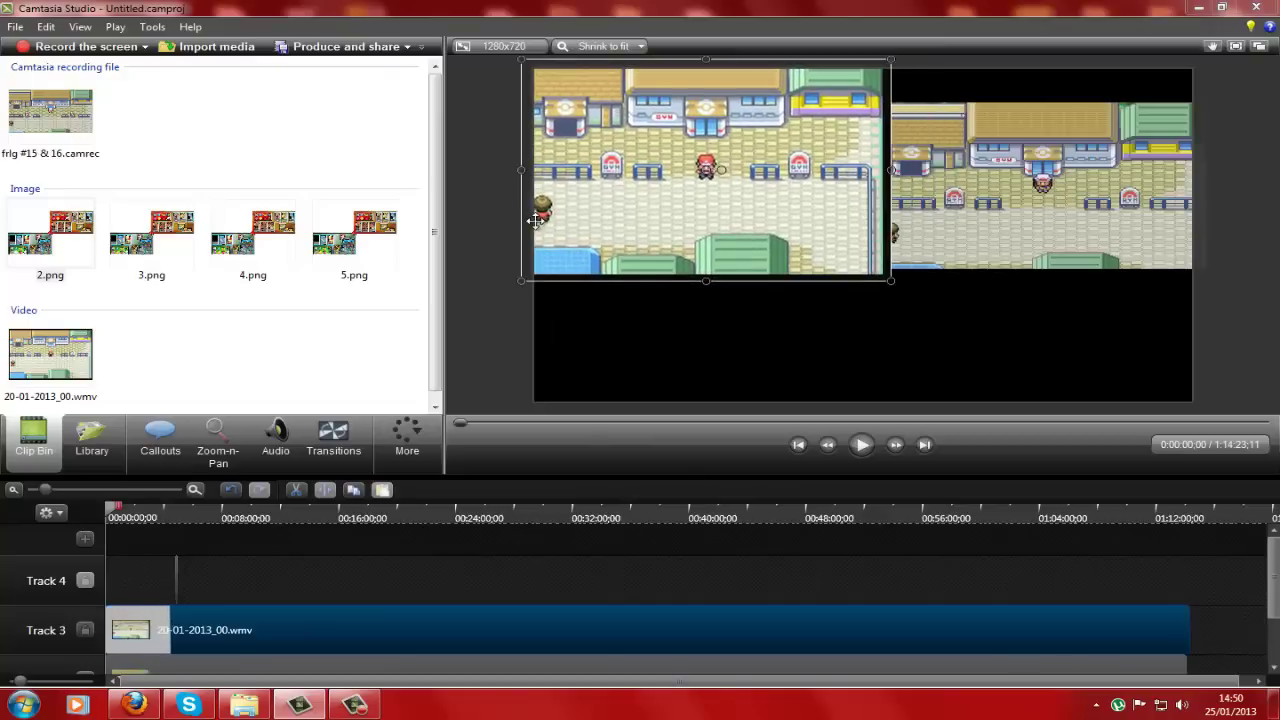
drag(980, 207, 965, 335)
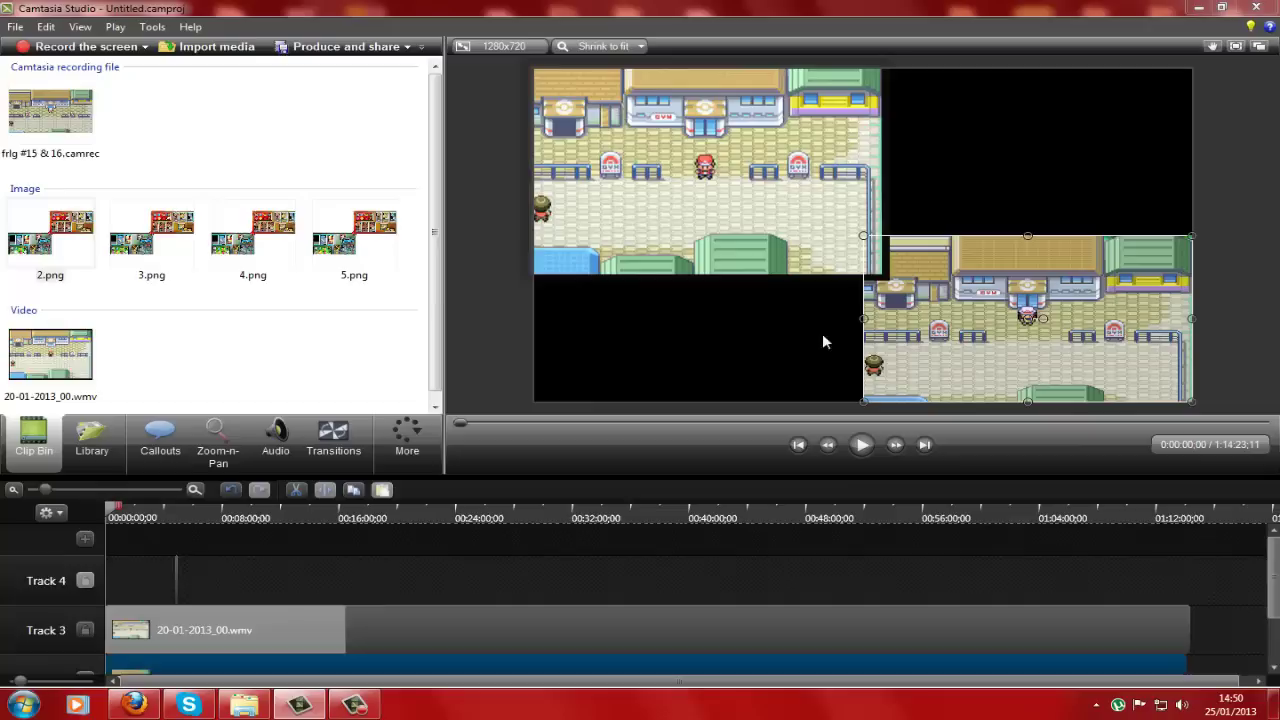
- Look over the overlay images 2.png to 5.png in the Clip Bin and preview the second 5.png
click(55, 250)
click(152, 243)
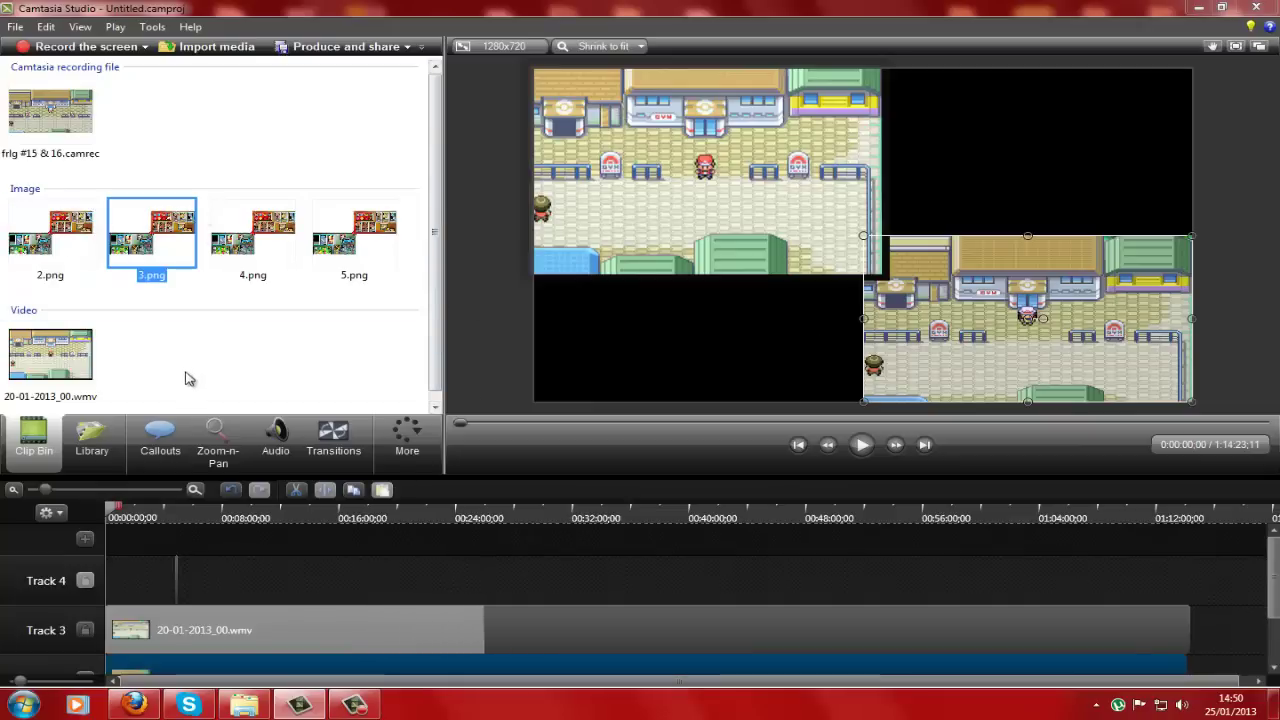
click(257, 268)
click(88, 234)
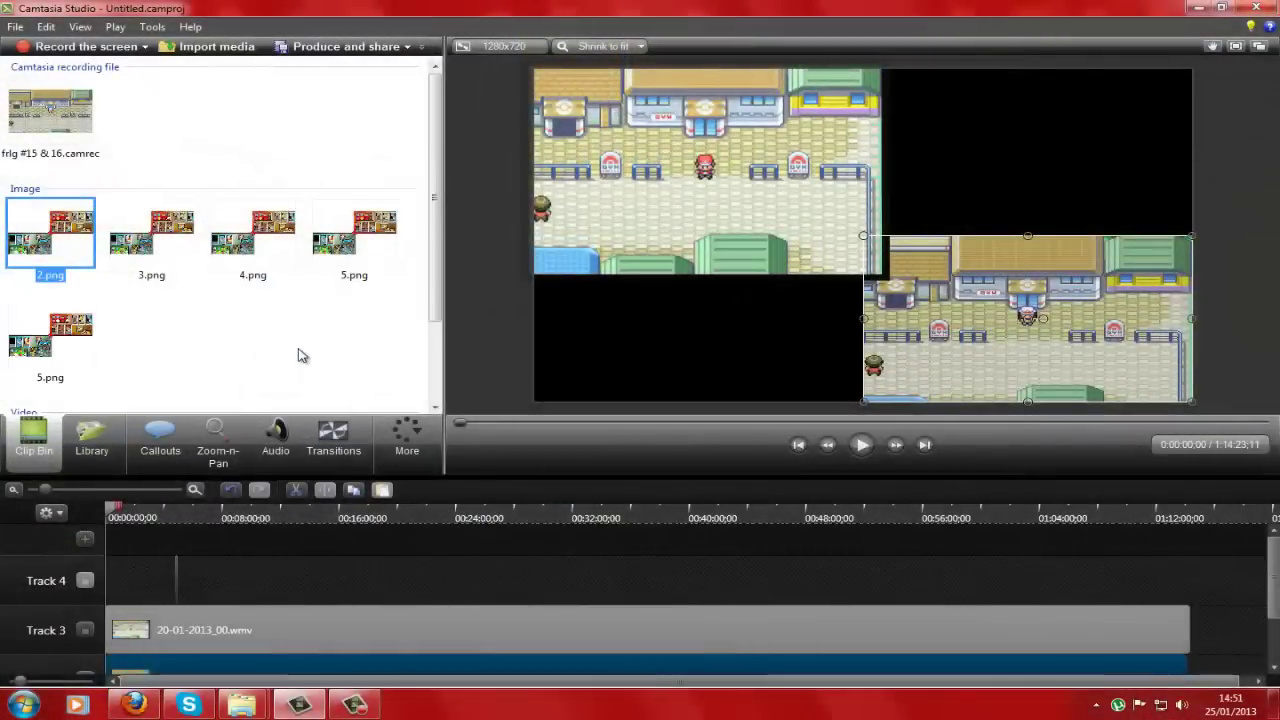
click(306, 298)
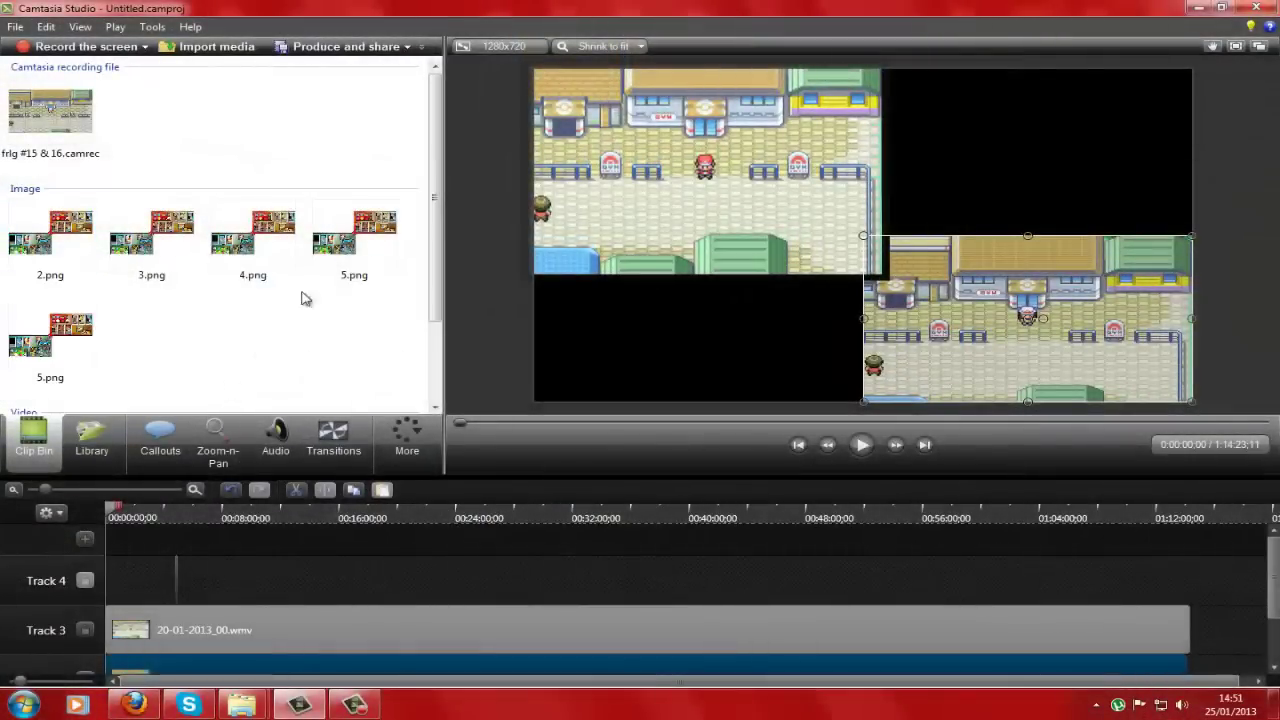
click(62, 350)
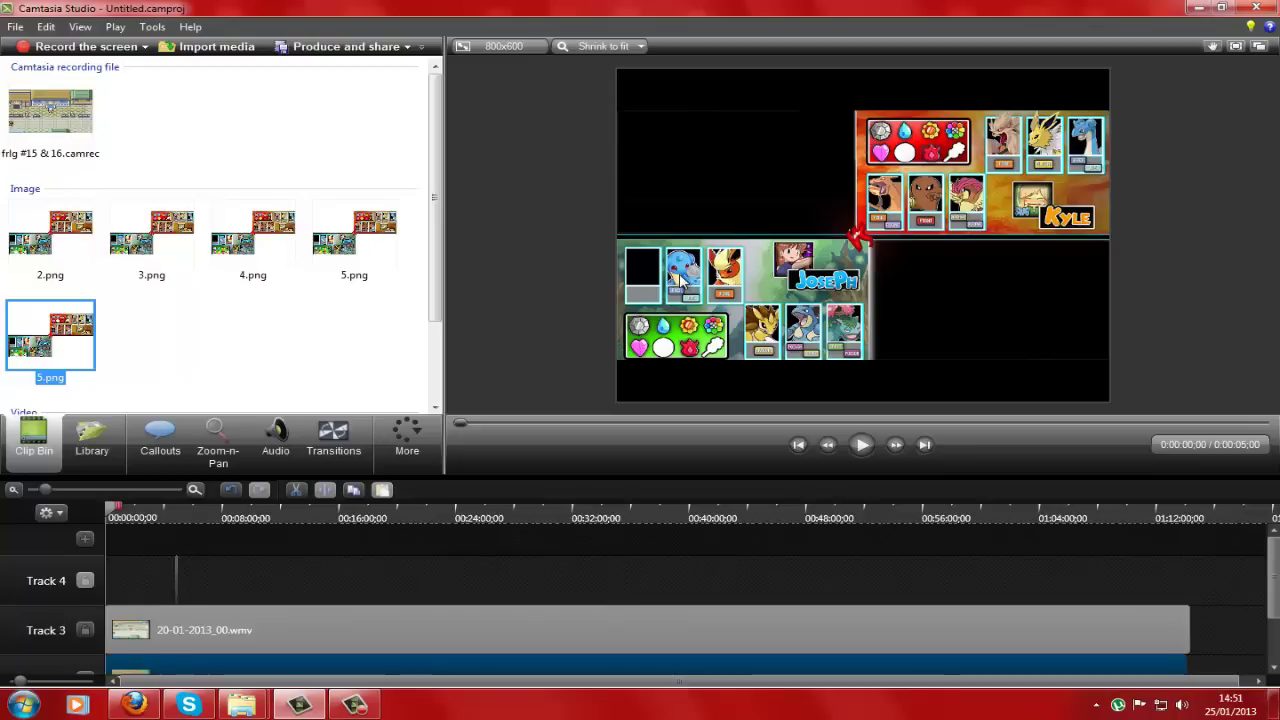
click(240, 312)
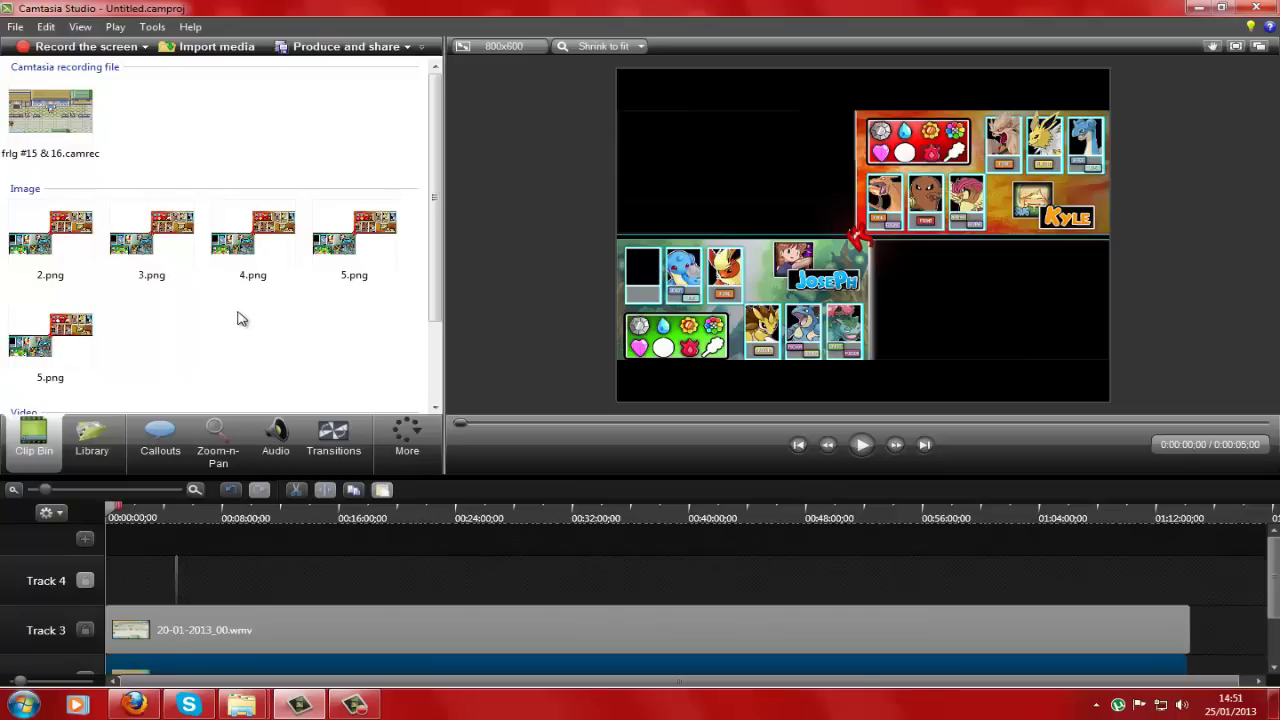
- Switch to Firefox, search YouTube for "poketchx" and open the Poketchx channel
click(138, 702)
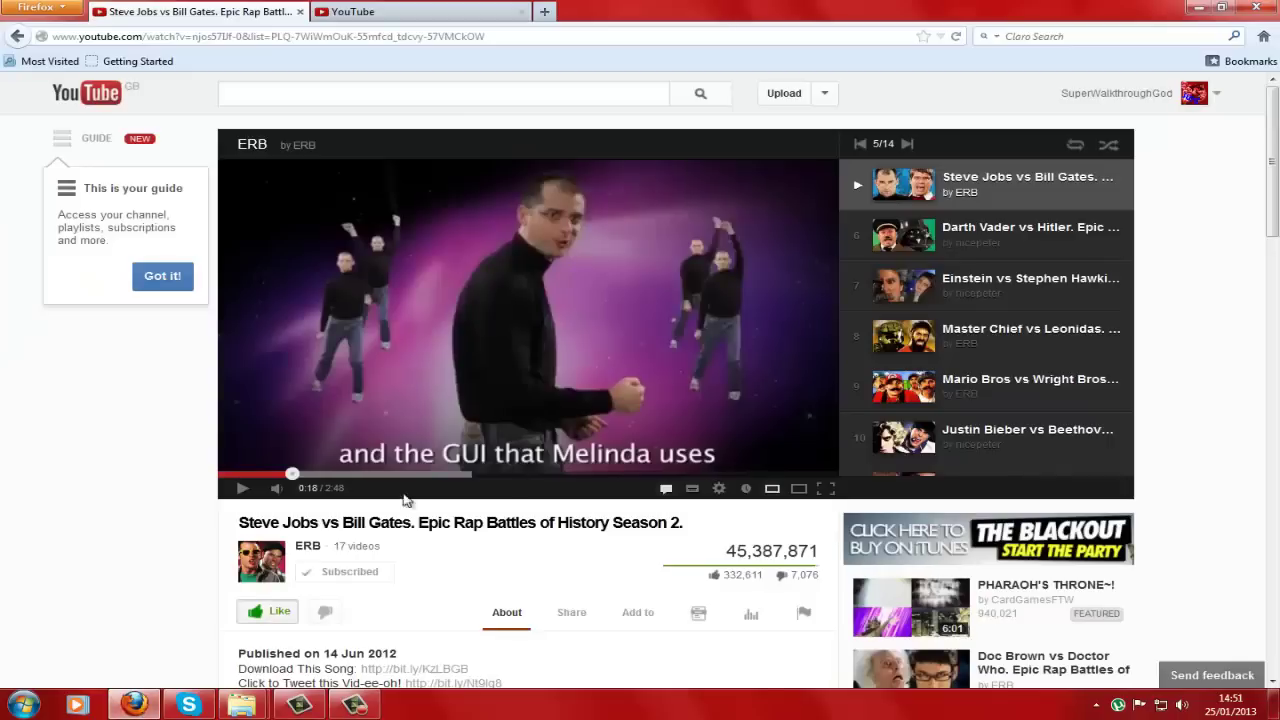
click(1114, 93)
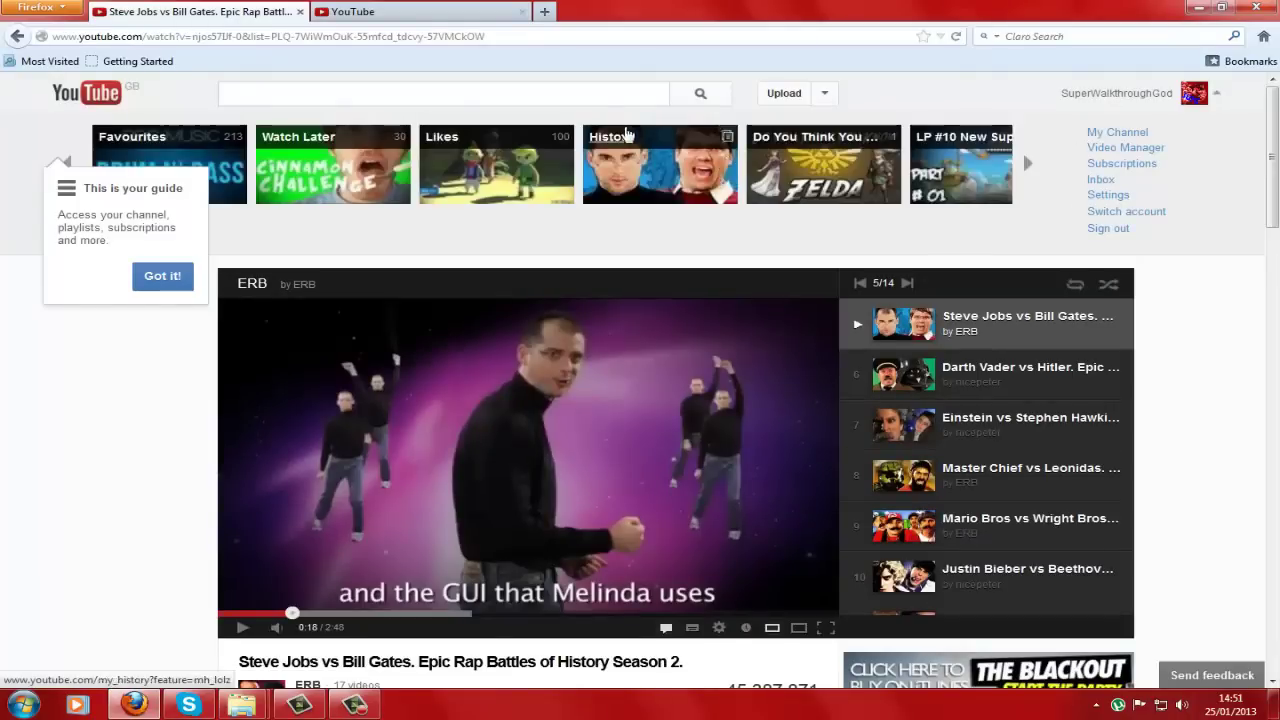
click(634, 94)
text(poketchx)
key(Return)
click(500, 195)
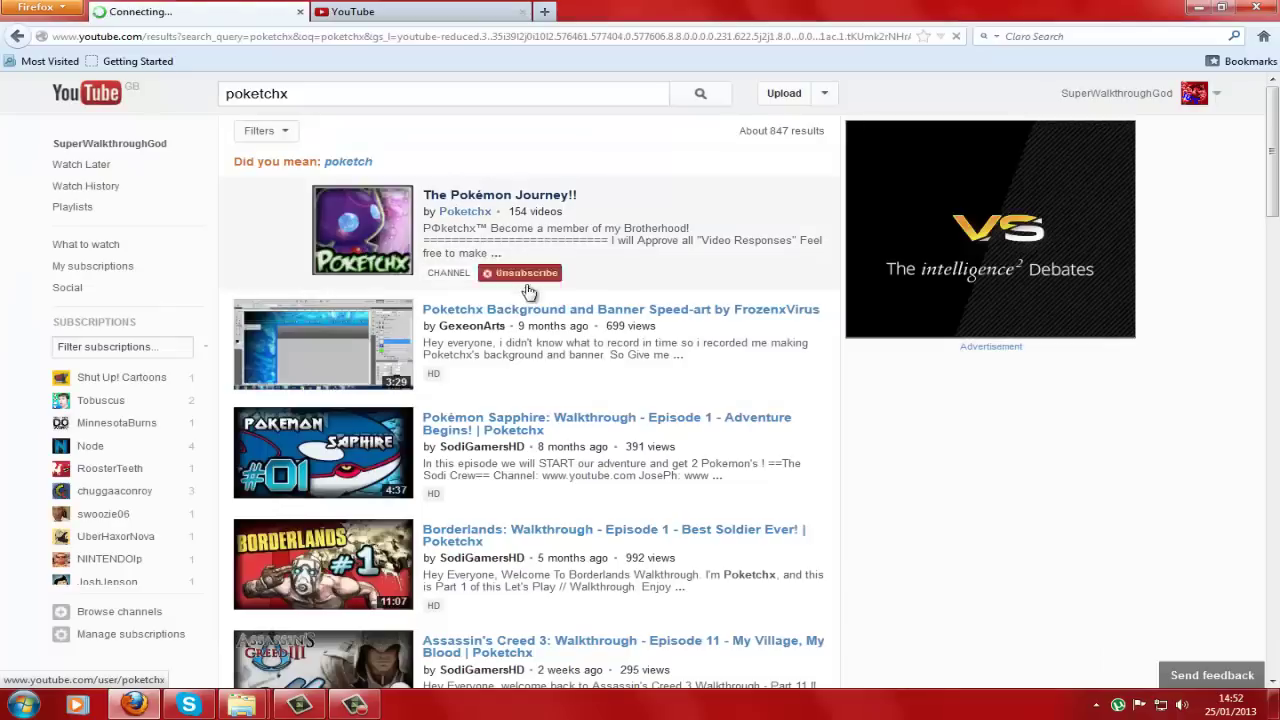
- Browse the channel's uploaded videos and open Pokémon: FireRed and LeafGreen Versus Episode 13
scroll(329, 457, down, 7)
scroll(329, 457, up, 2)
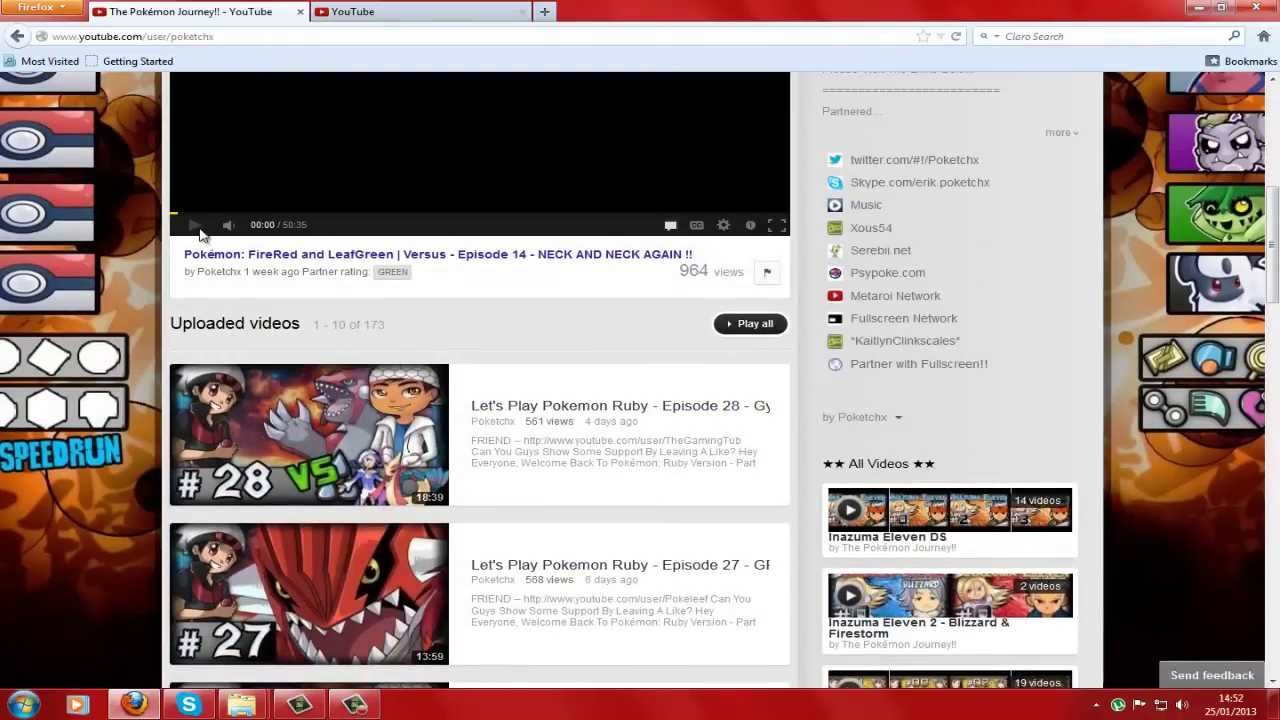
scroll(330, 362, down, 10)
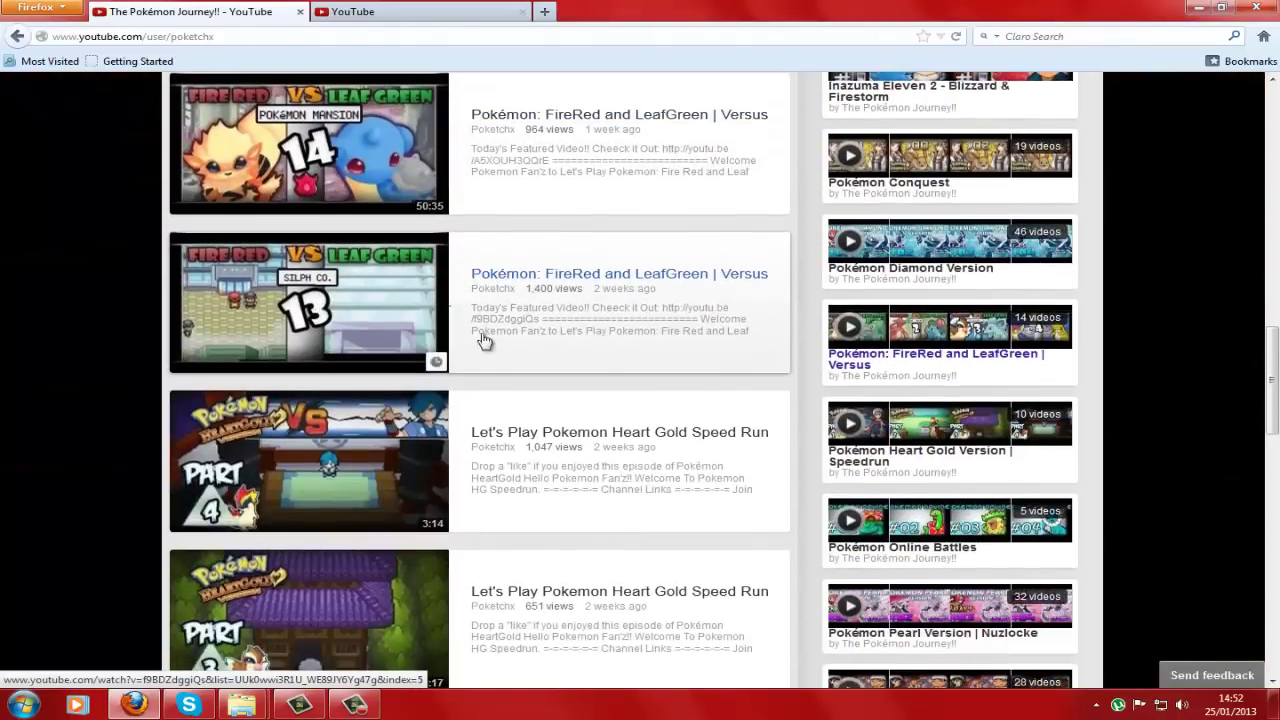
scroll(424, 360, down, 1)
click(589, 270)
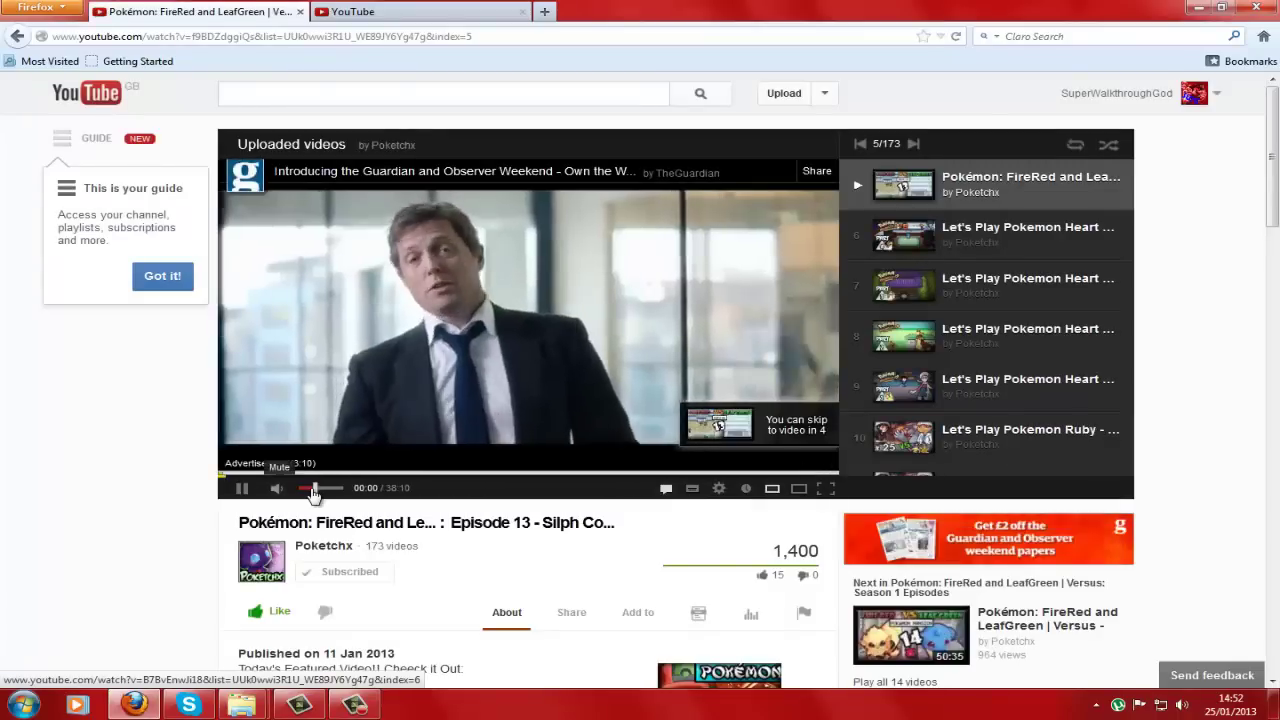
- Skip the advert, jump to about 36:52 in Episode 13 and pause on the split-screen layout
click(752, 432)
click(811, 474)
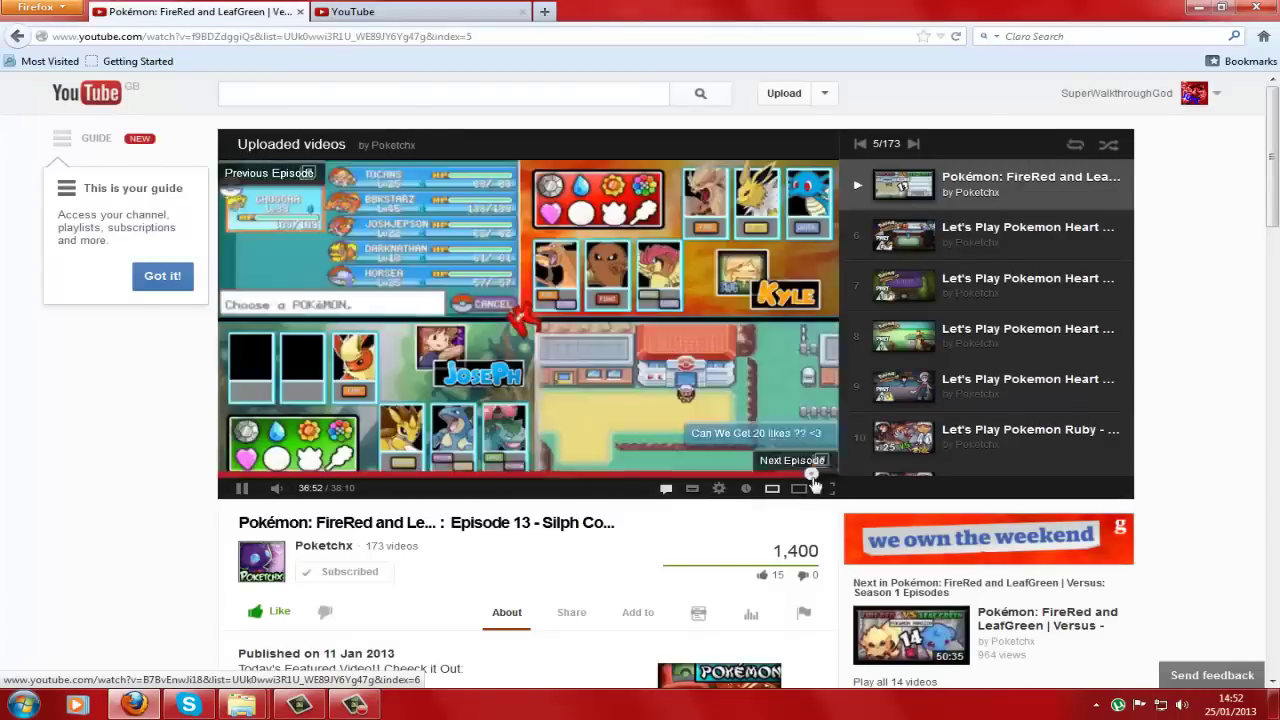
click(242, 489)
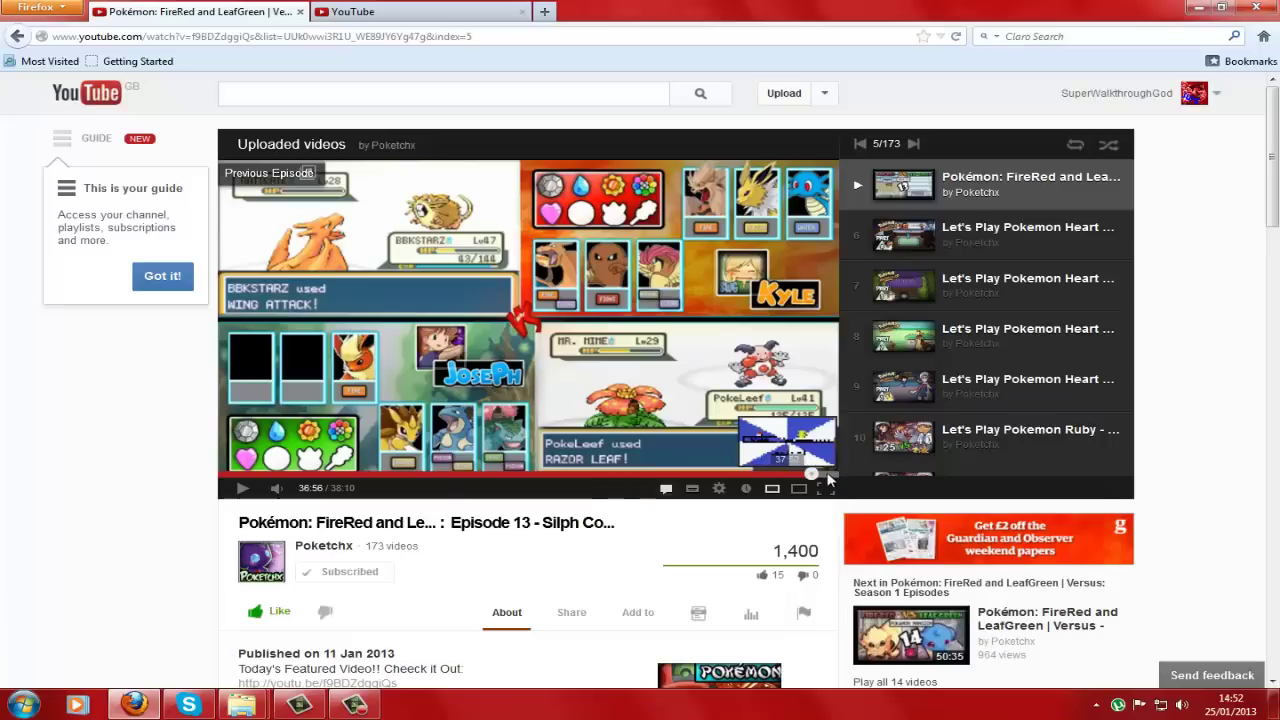
- Open FireRed and LeafGreen Versus Episode 14 from the uploads playlist and skip its advert
scroll(1027, 344, up, 3)
click(1022, 345)
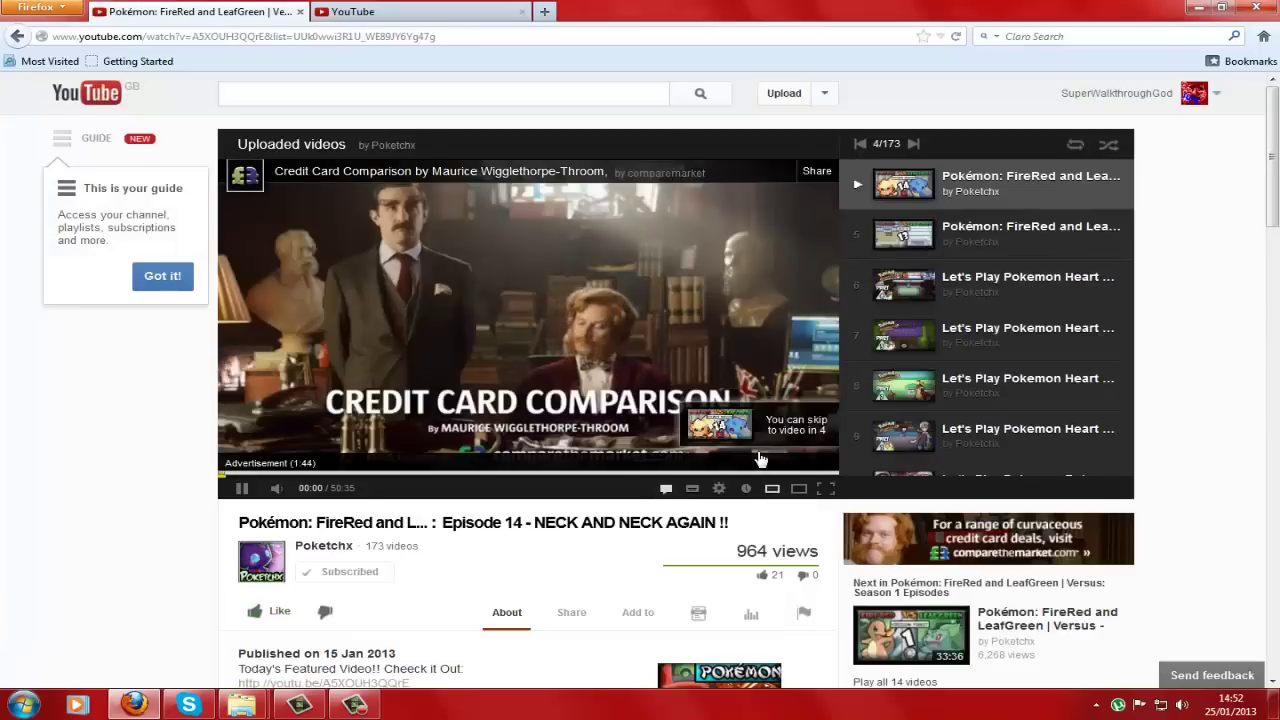
click(756, 432)
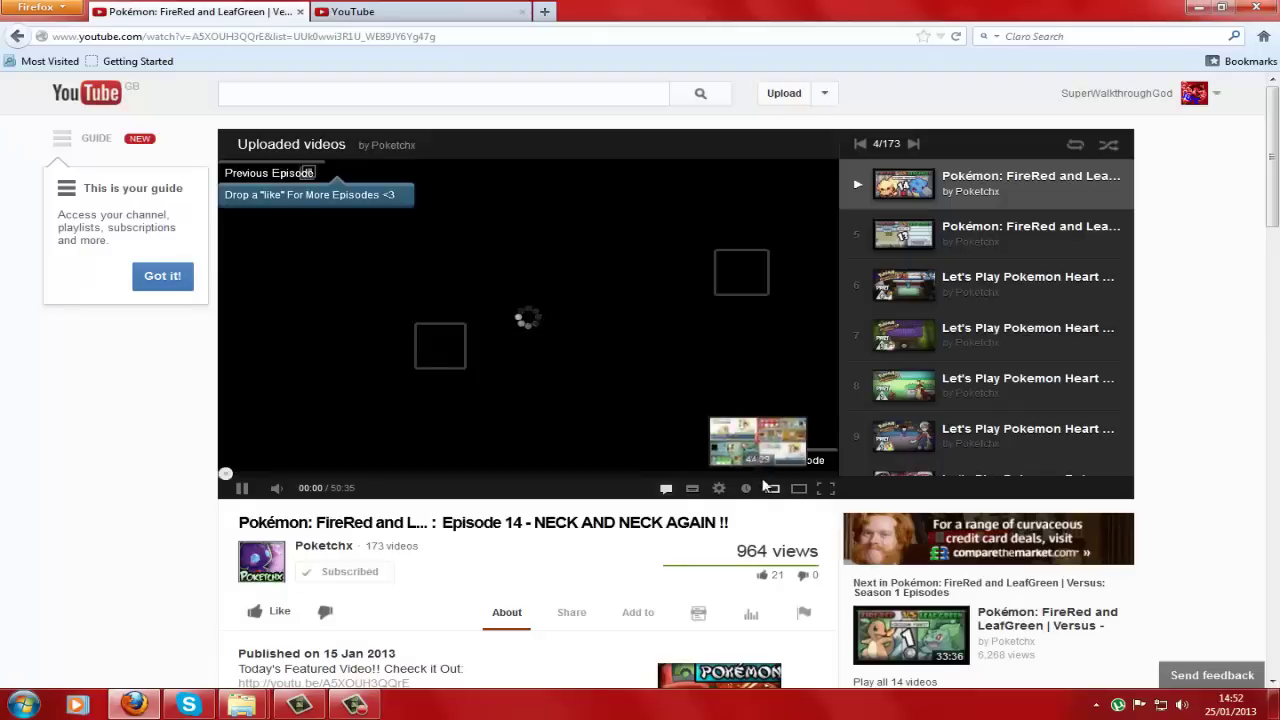
- Jump to about 49:09 in Episode 14 to view its split-screen layout and switch back to Camtasia Studio
drag(826, 476, 814, 474)
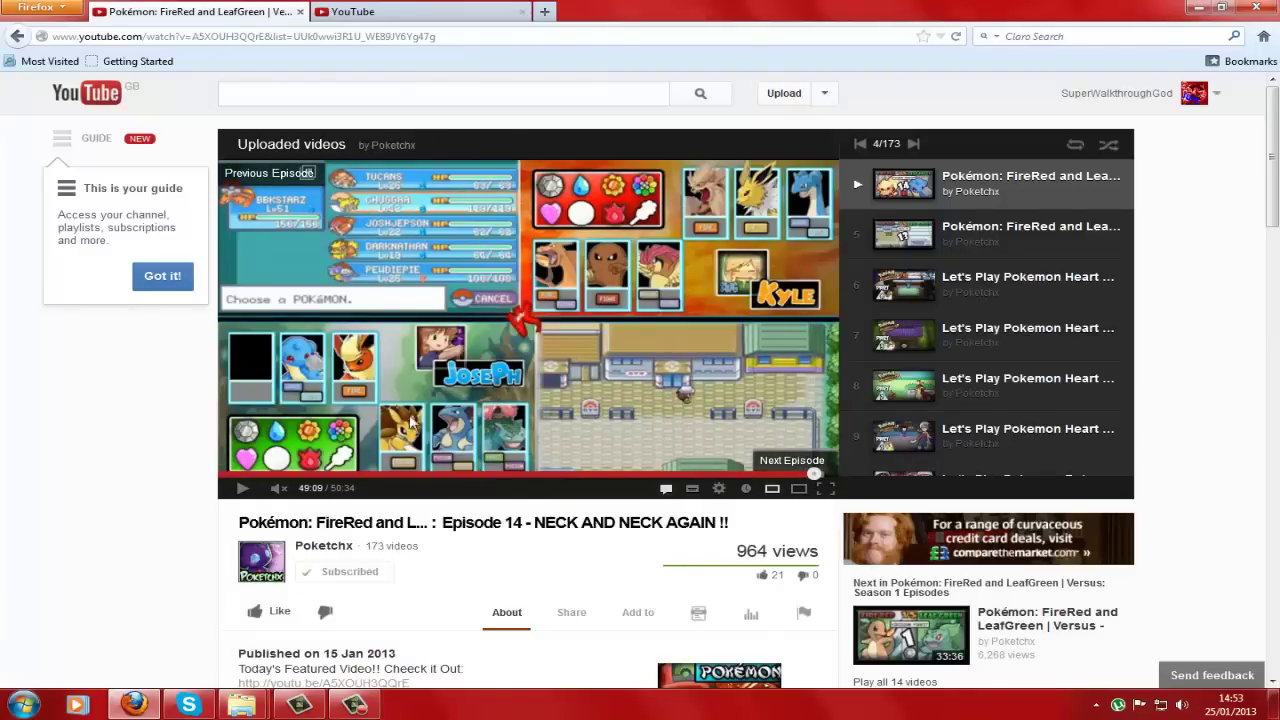
click(299, 705)
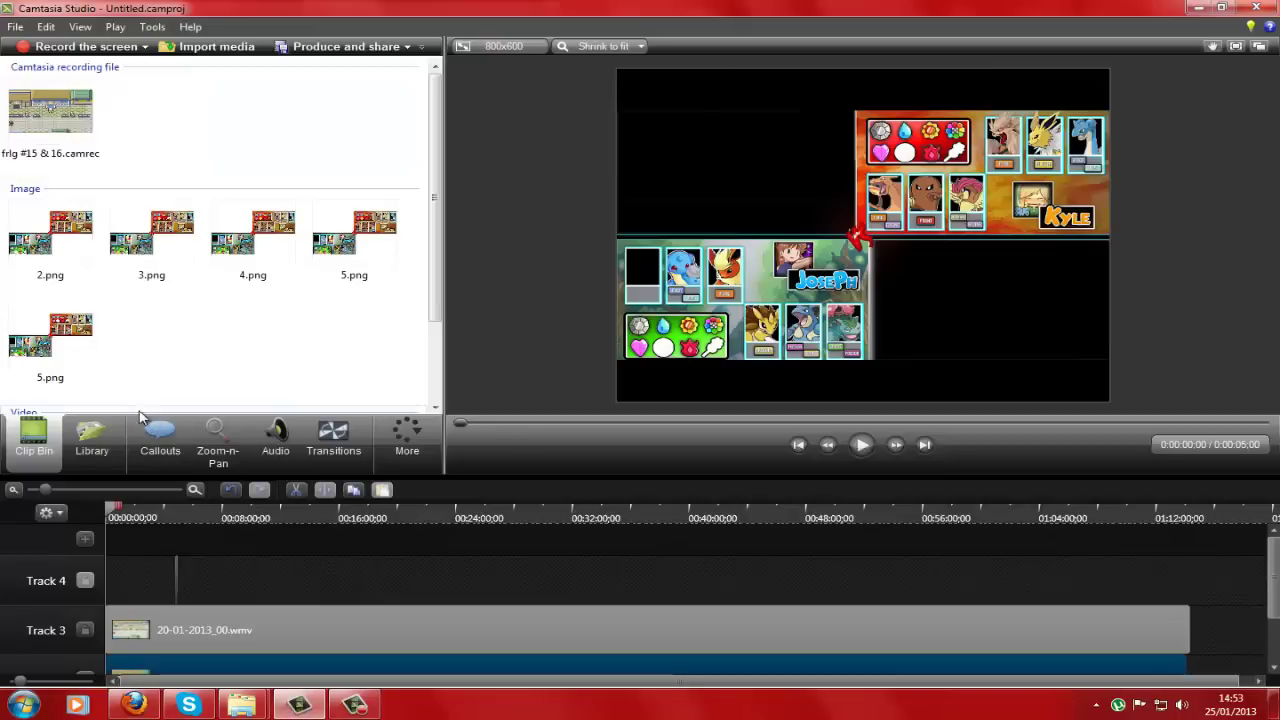
- Raise the audio volume of the frlg #15 & 16.camrec screen clip on Track 2
click(275, 440)
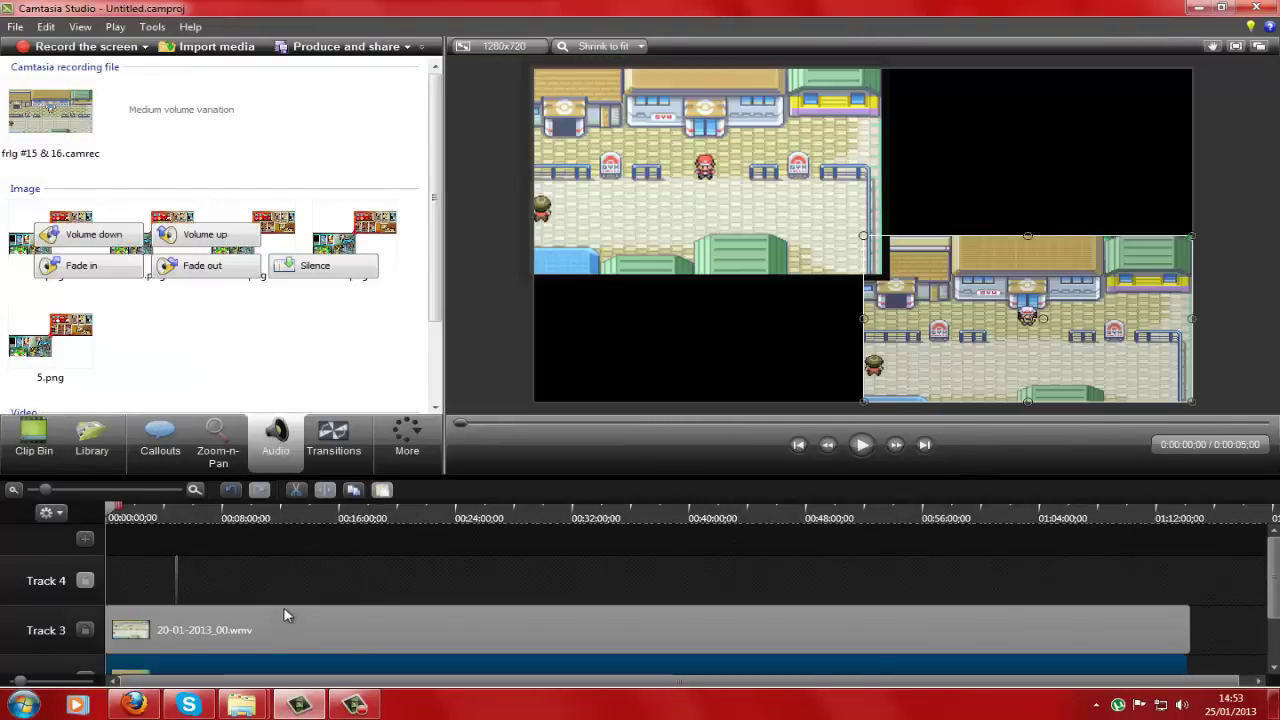
click(285, 615)
drag(401, 622, 410, 652)
scroll(410, 652, down, 2)
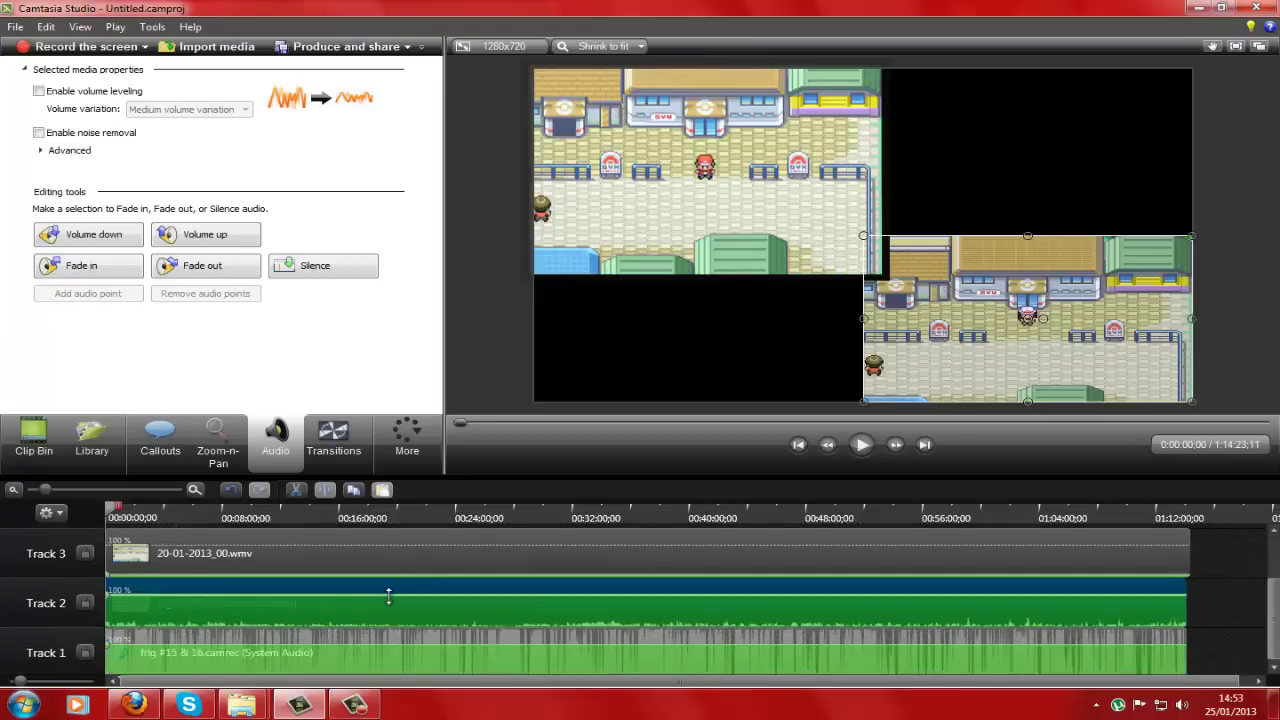
click(392, 605)
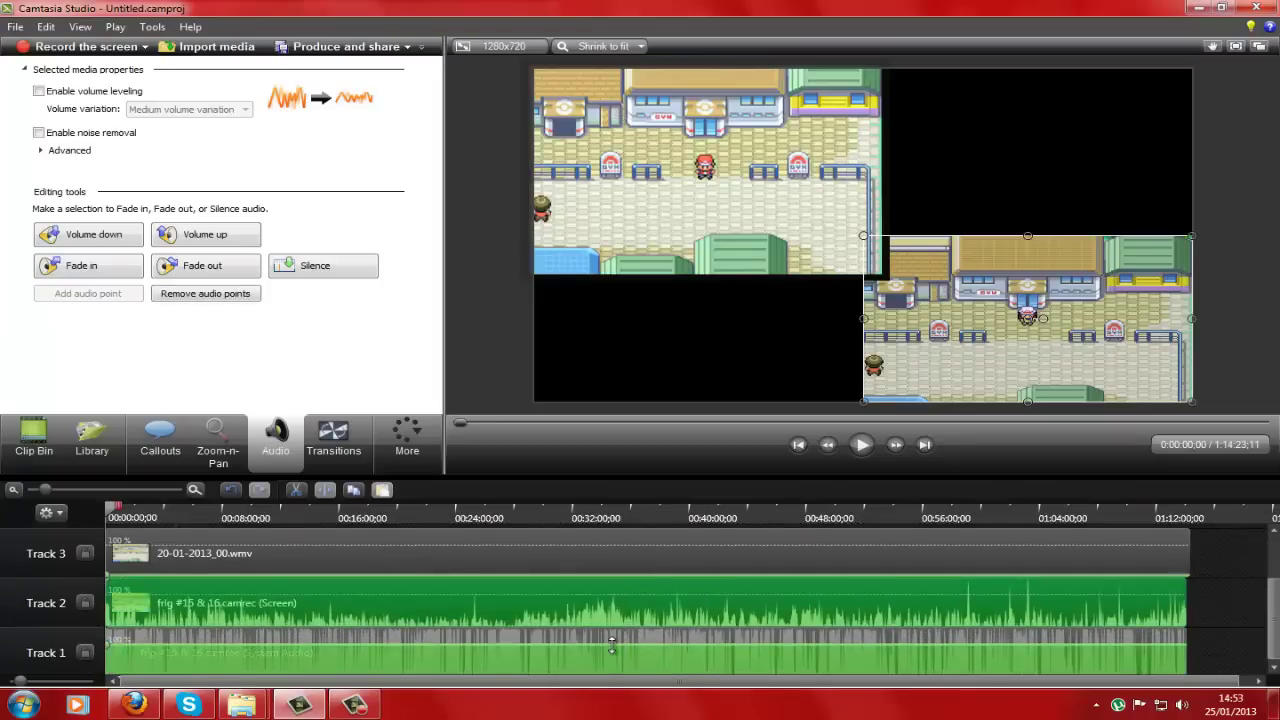
scroll(600, 652, up, 2)
scroll(590, 656, up, 2)
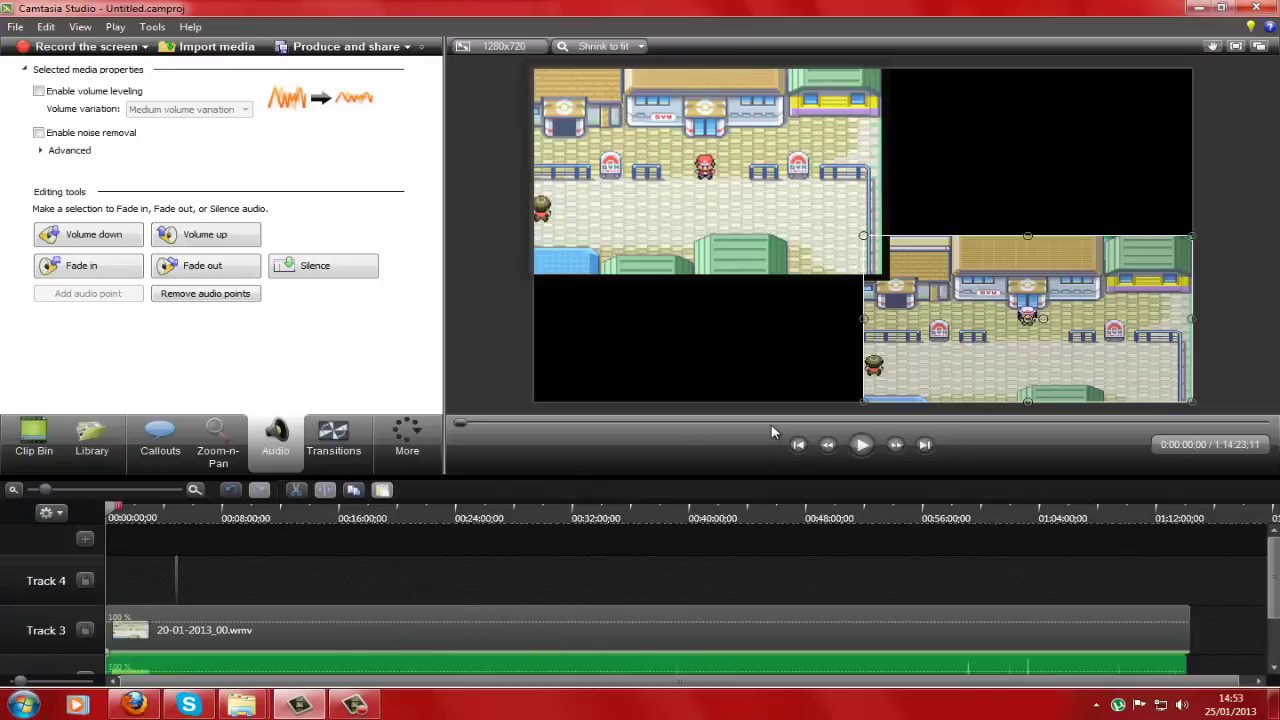
- Play the opening seconds of the timeline to check the raised game audio
click(33, 438)
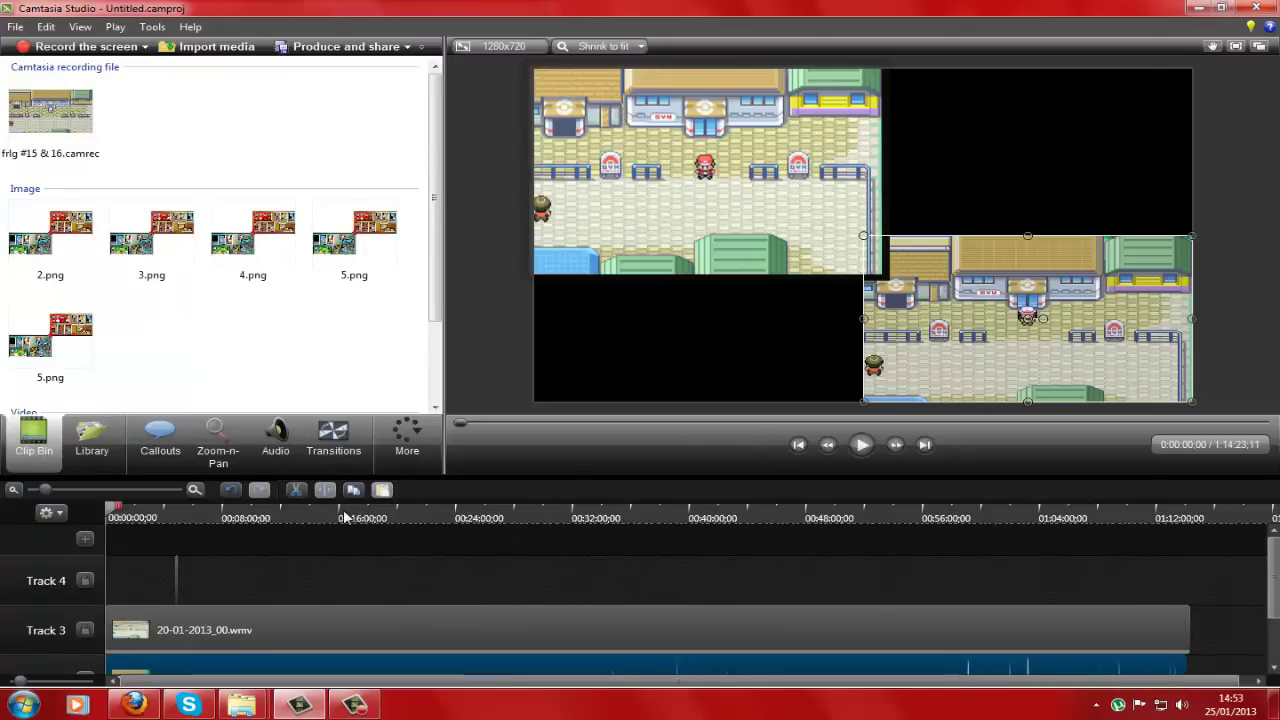
click(855, 556)
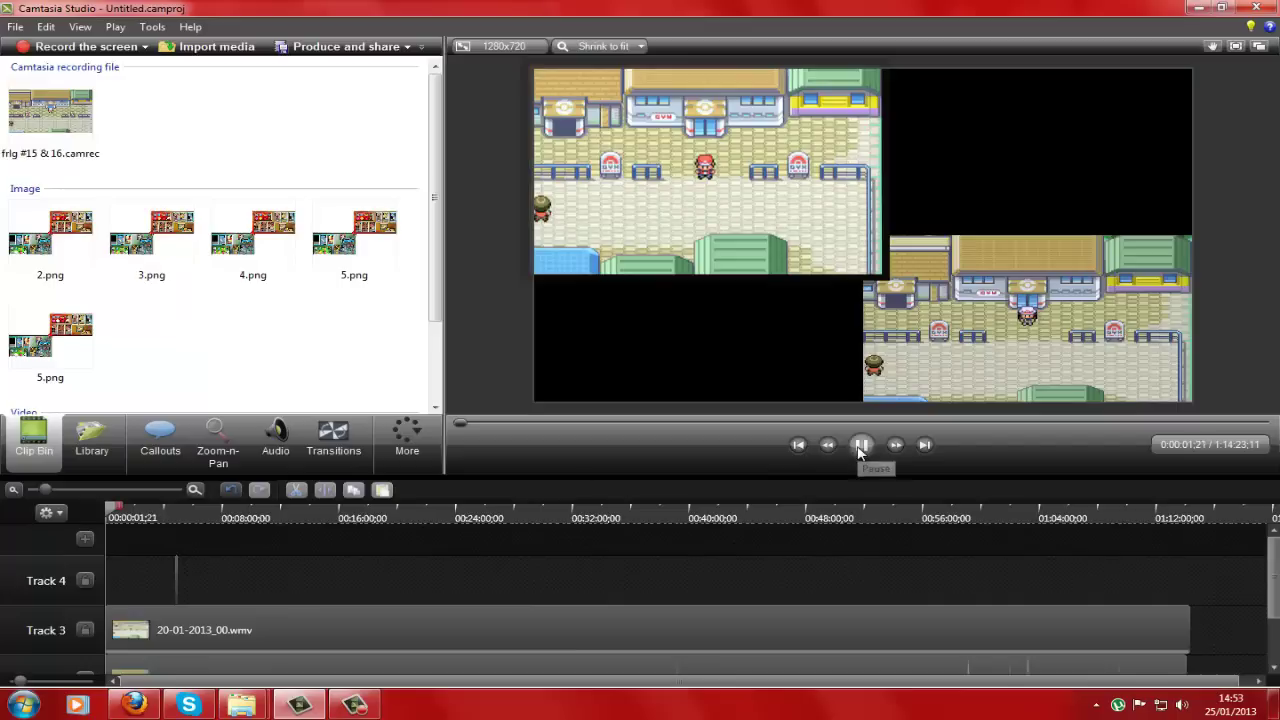
click(860, 446)
- Lower the volume of the 20-01-2013_00.wmv clip on Track 3 in several increments, listening to the playback in between
click(280, 455)
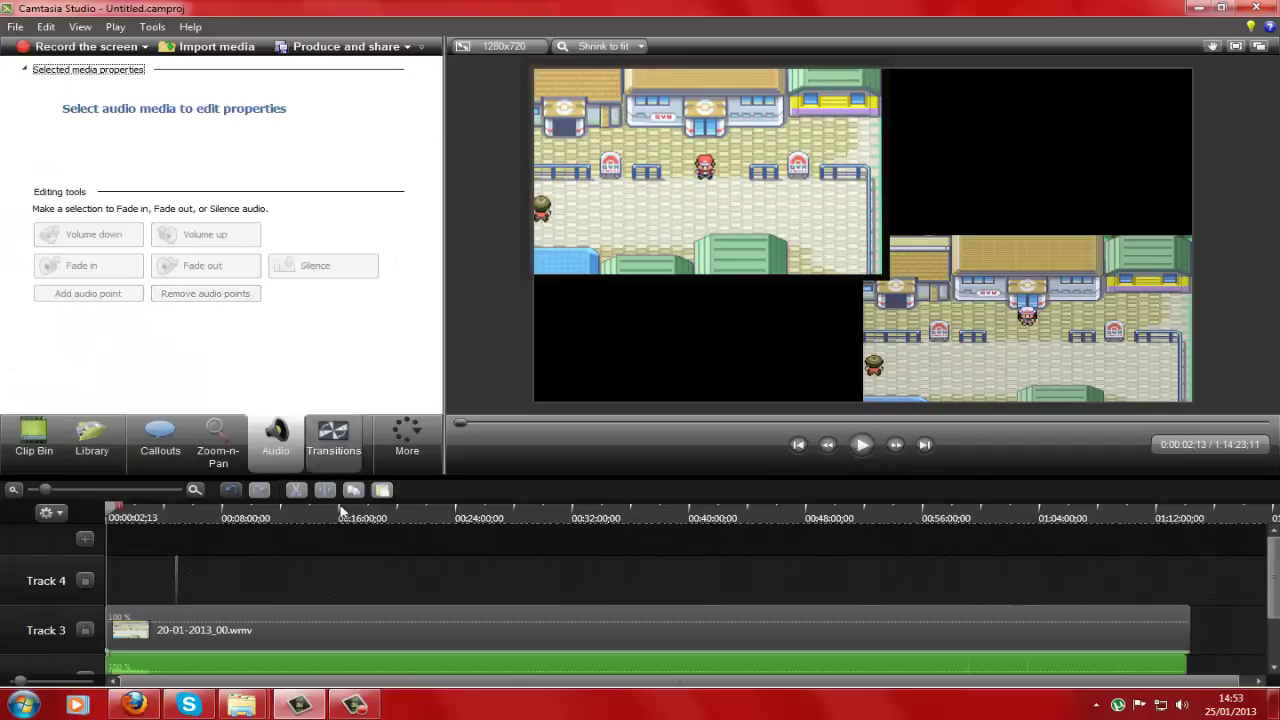
click(396, 624)
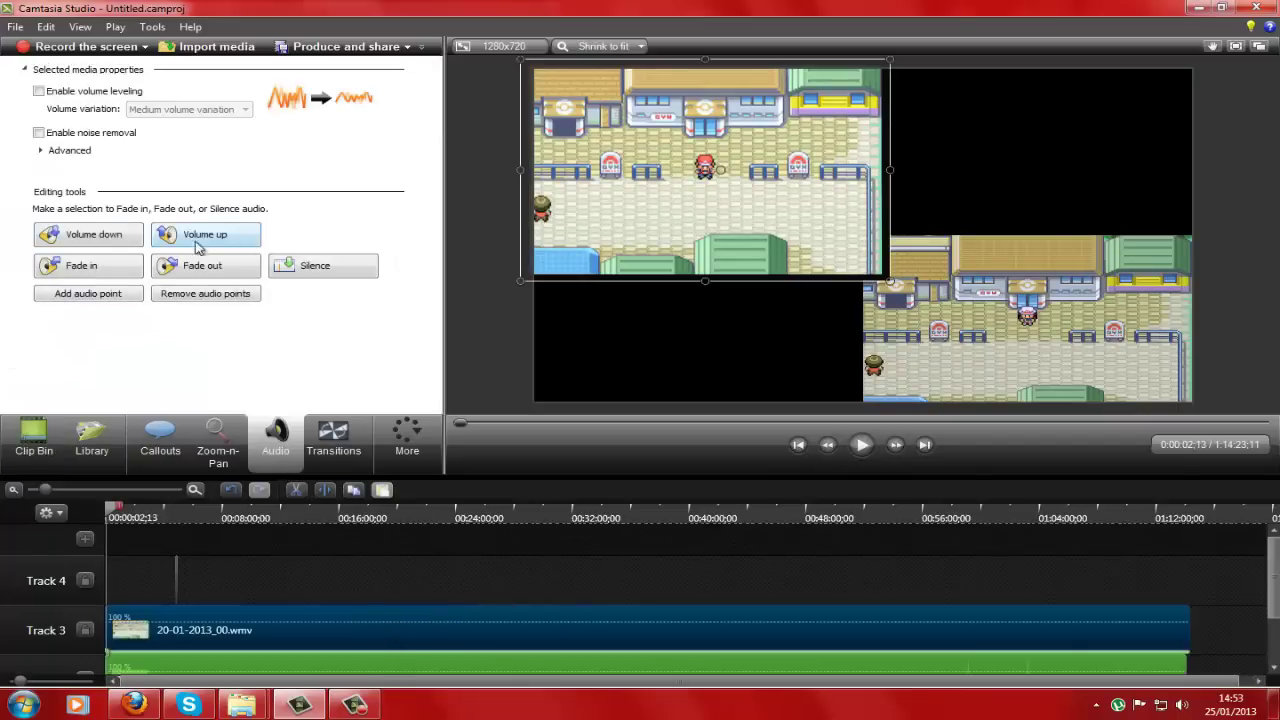
click(95, 237)
click(95, 237)
click(95, 237)
click(95, 237)
click(97, 240)
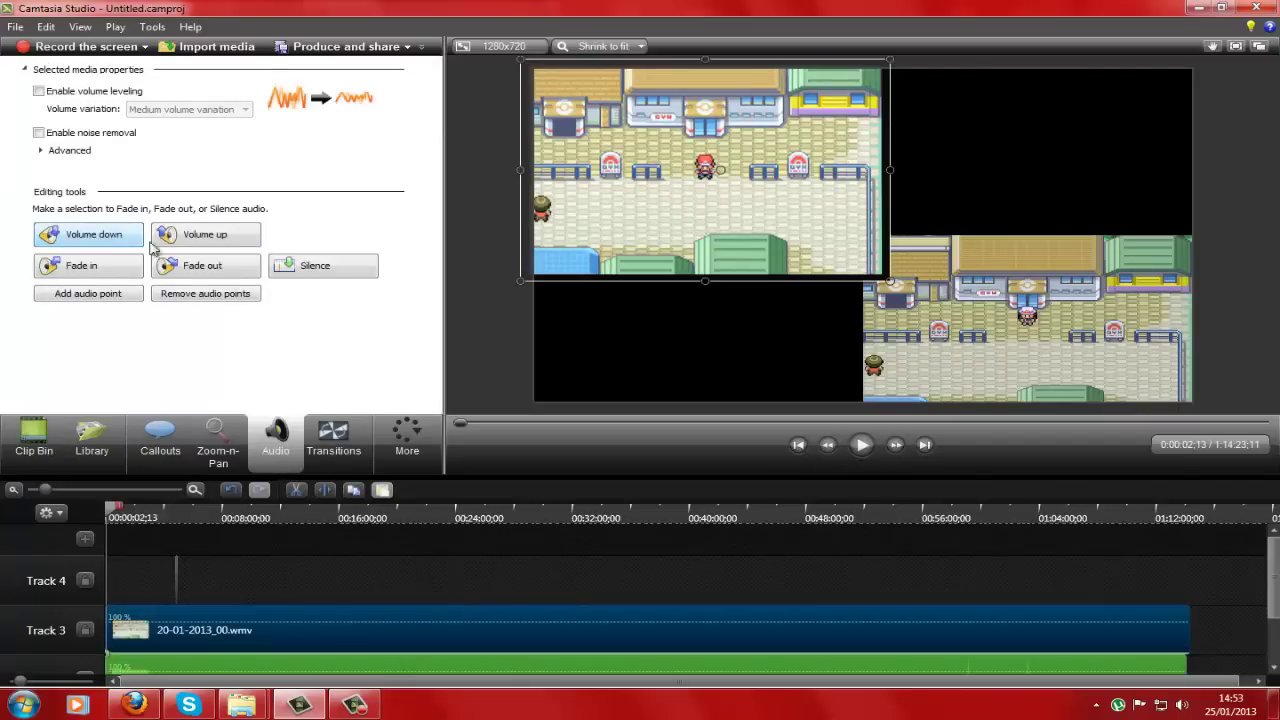
click(862, 444)
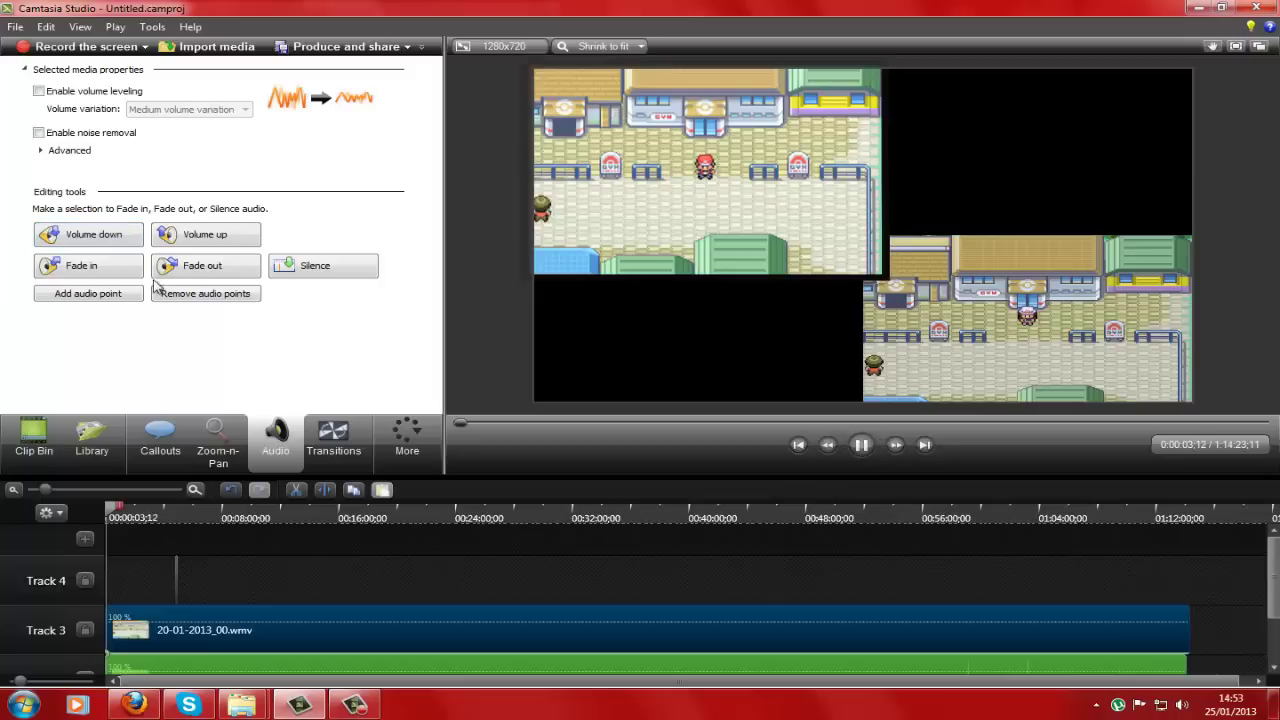
click(110, 238)
click(110, 238)
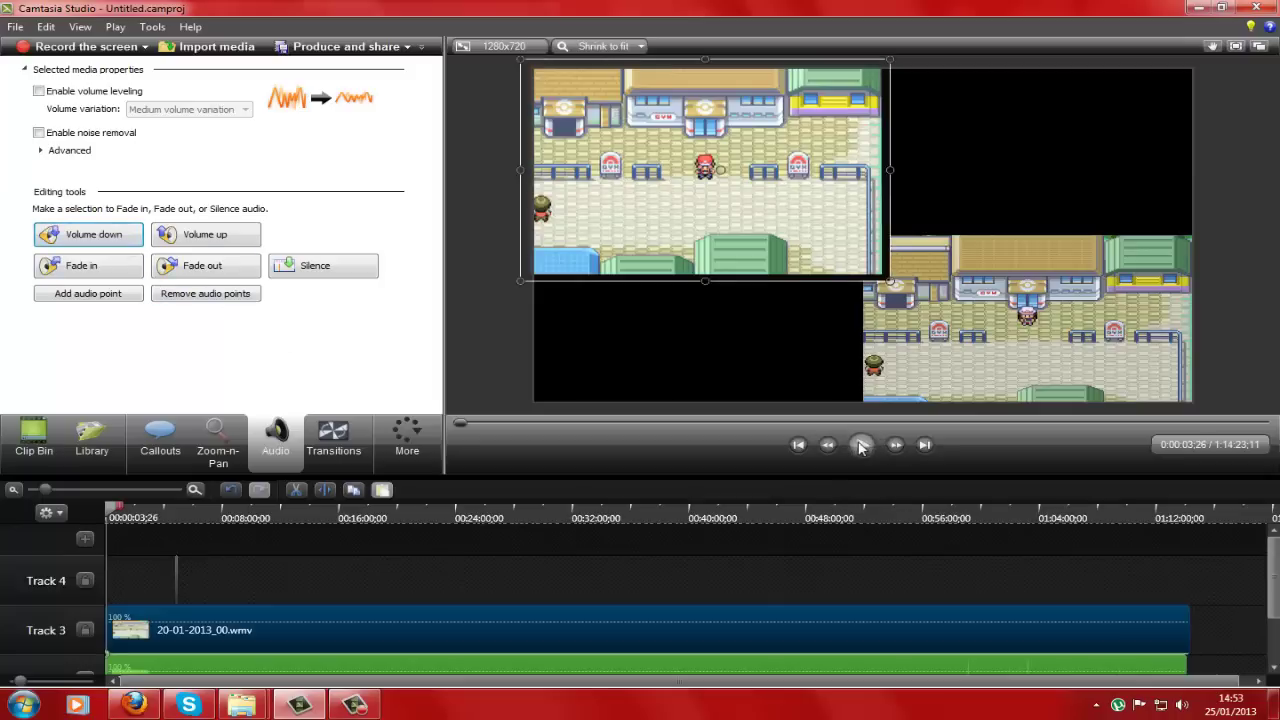
click(861, 446)
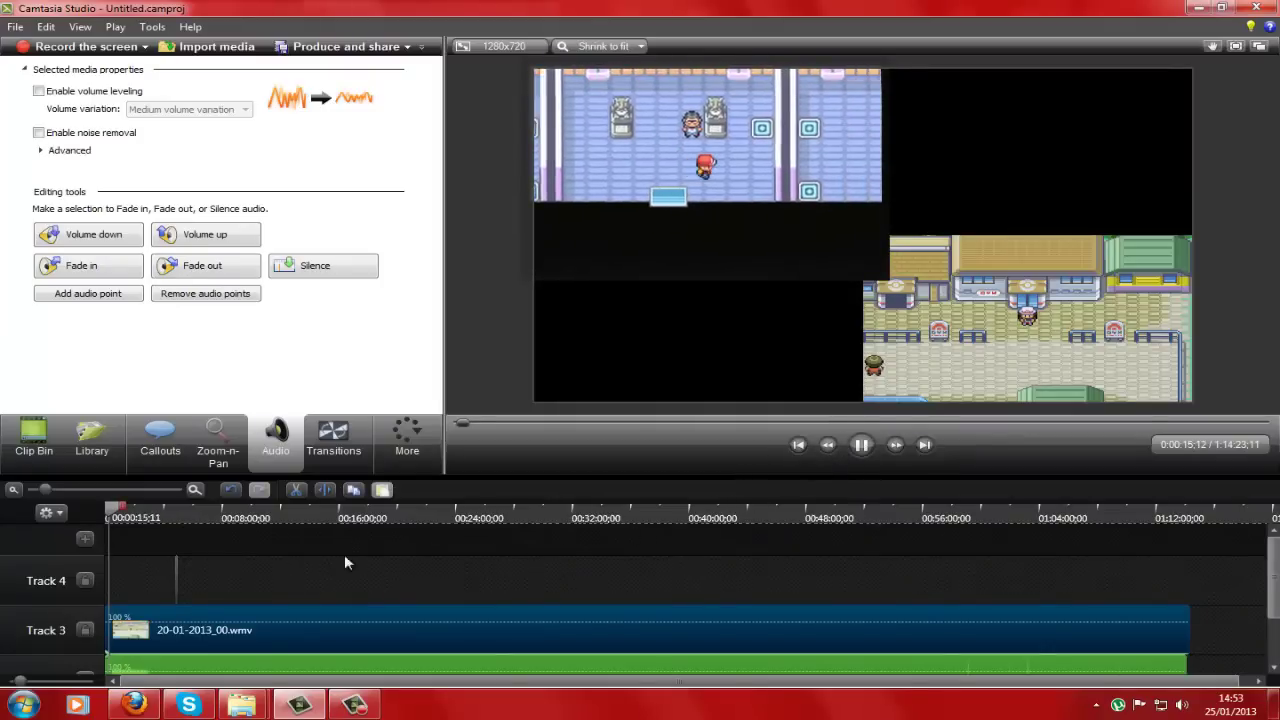
- Play the timeline from about 14:11 and again from about 43:36 to compare the progress of the two recordings
click(312, 514)
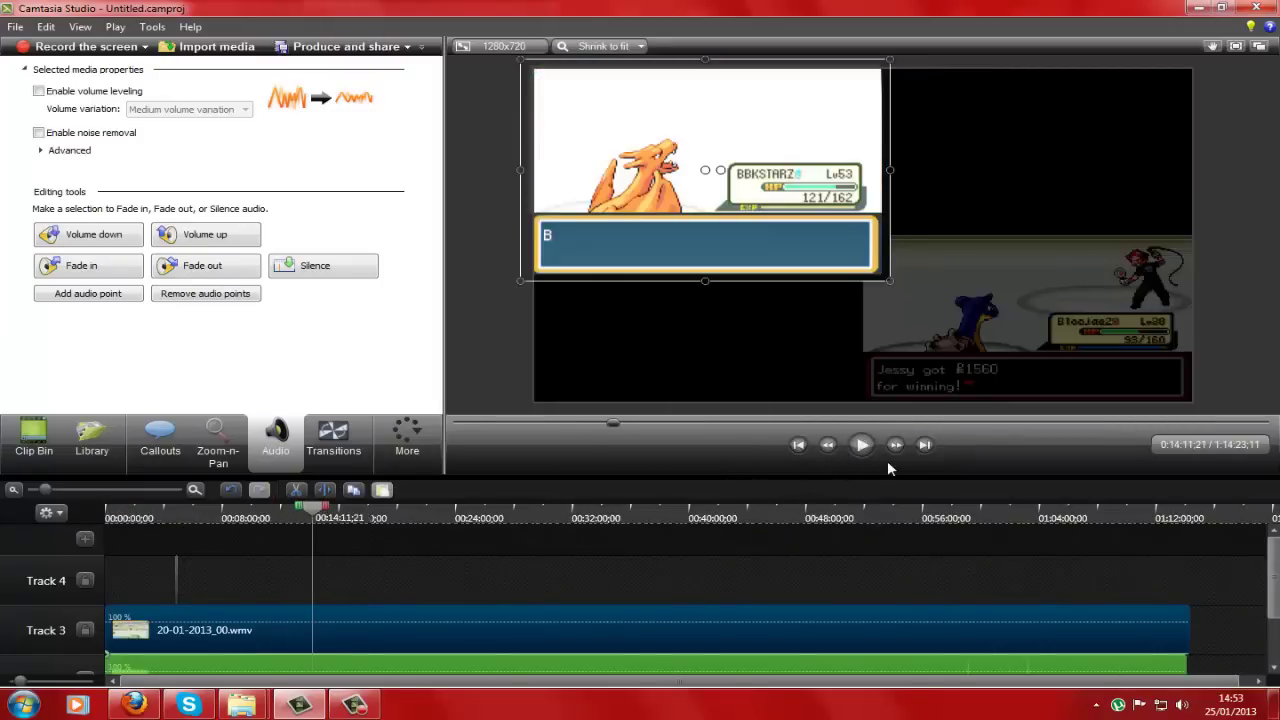
click(866, 450)
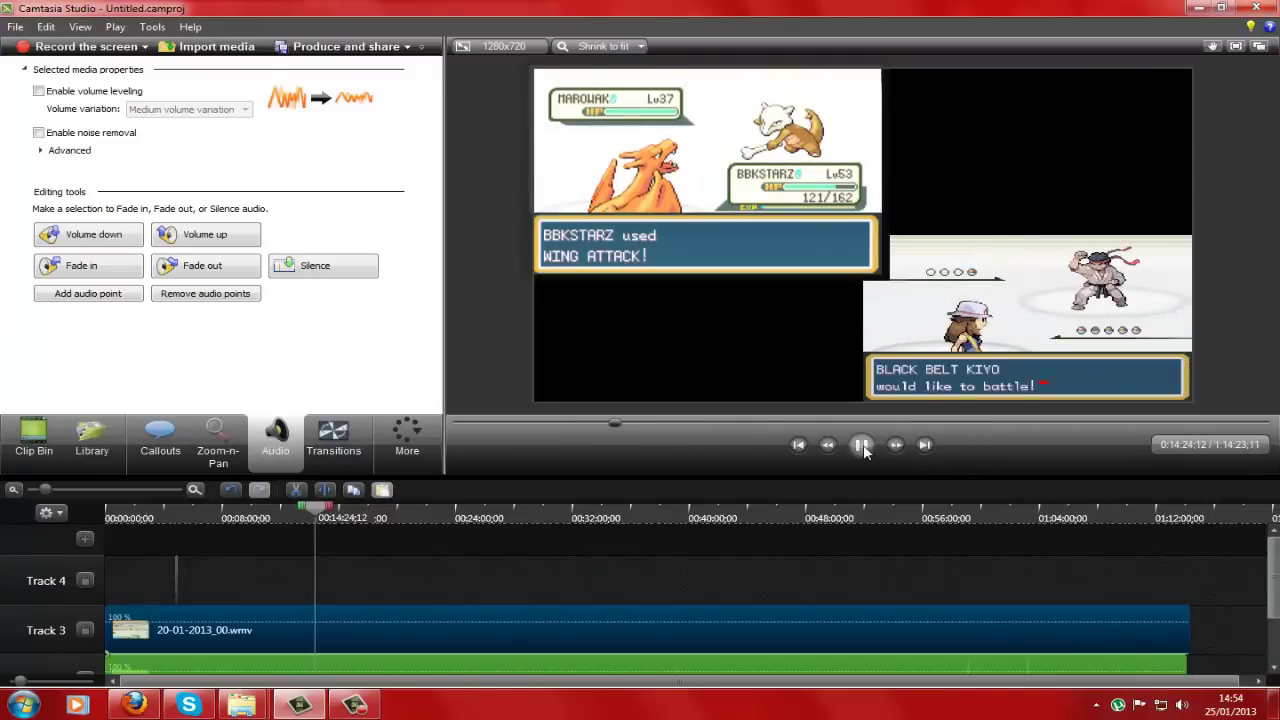
click(740, 535)
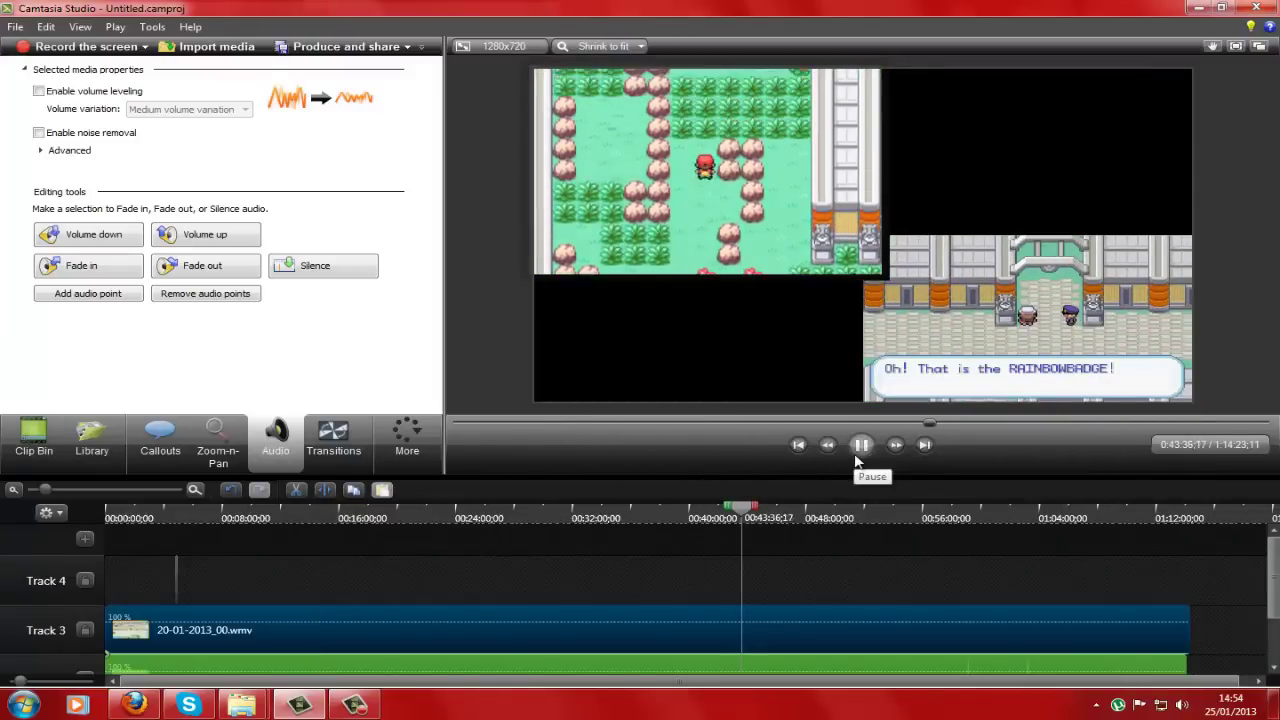
click(861, 452)
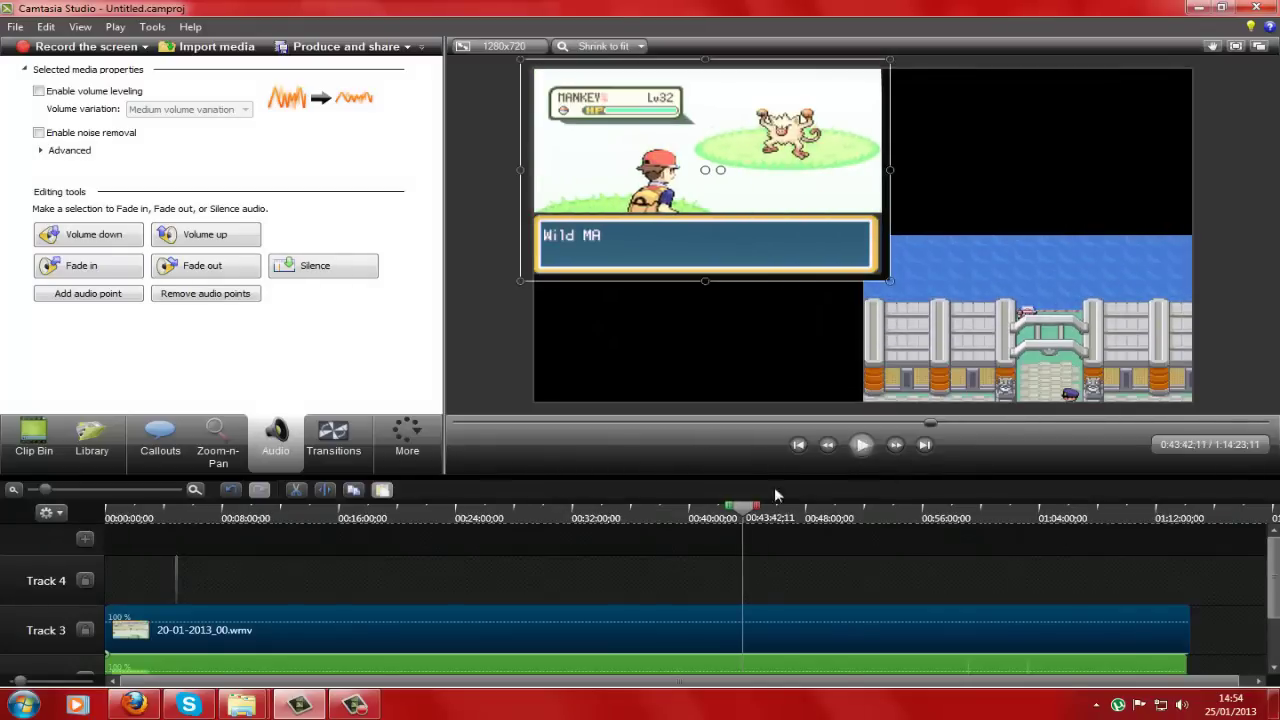
- Trim about the first 8.5 minutes off the 20-01-2013_00.wmv clip on Track 3 and try shifting it earlier
drag(108, 630, 229, 630)
drag(46, 489, 72, 489)
scroll(626, 550, down, 2)
drag(460, 539, 428, 552)
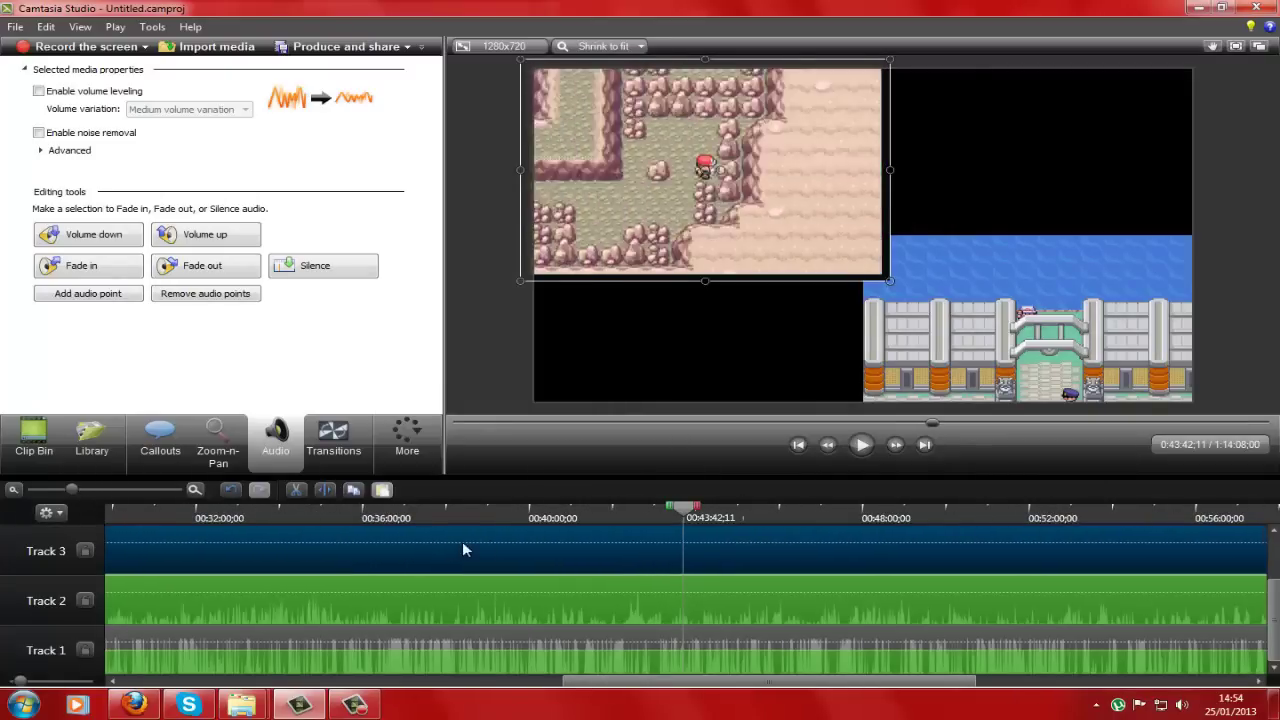
right_click(574, 540)
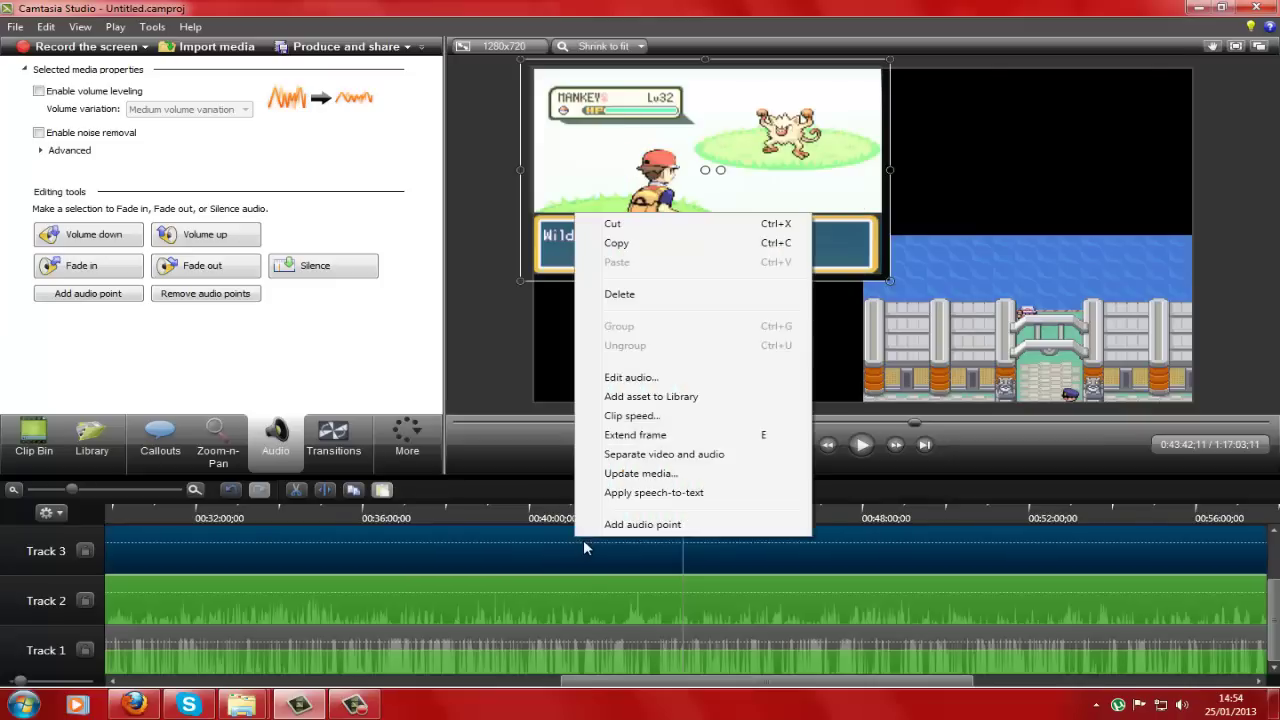
click(849, 463)
- Review both recordings around 42:21 and 43:12 and examine the timeline closely for a shared sync point
click(860, 445)
click(627, 518)
click(861, 445)
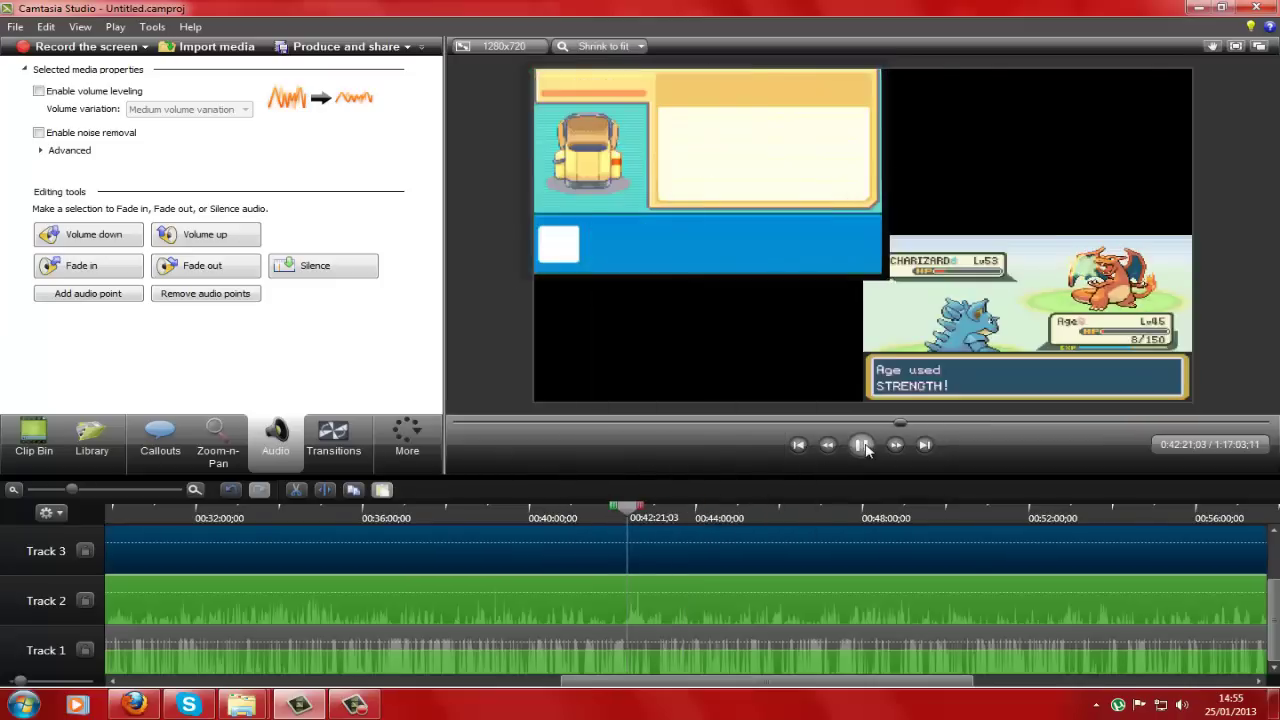
click(653, 517)
click(662, 518)
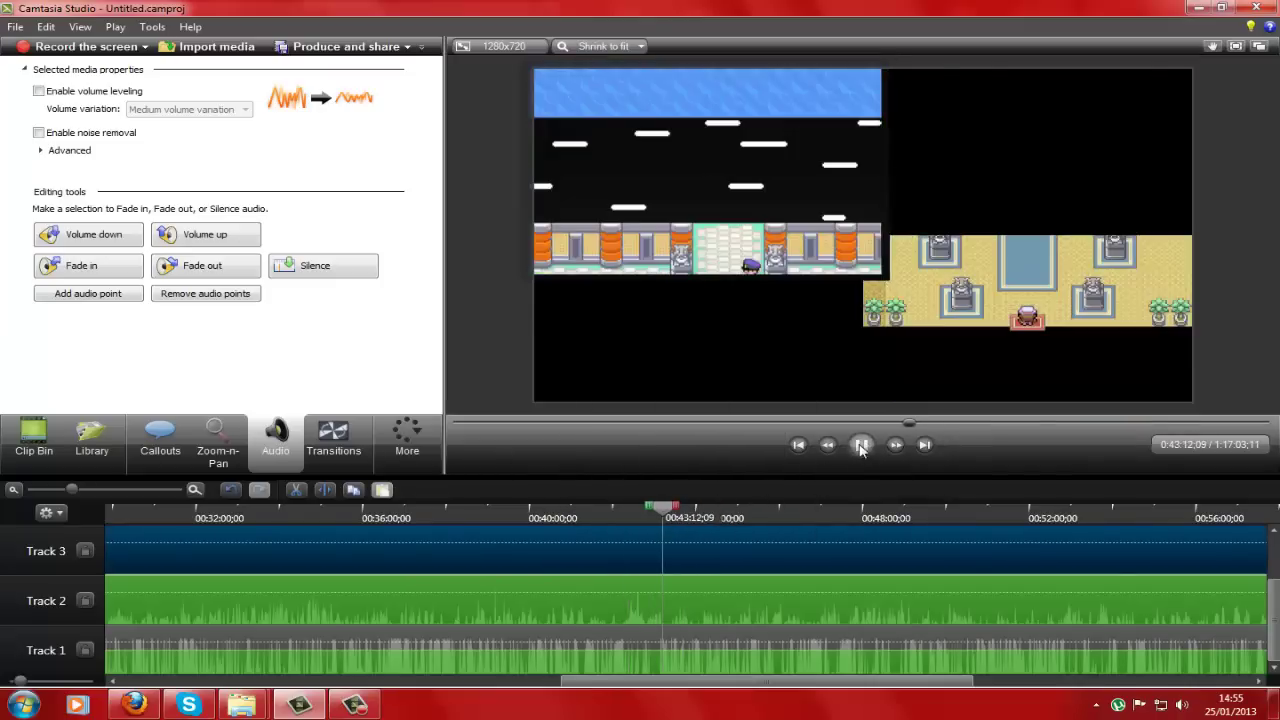
click(861, 445)
click(88, 491)
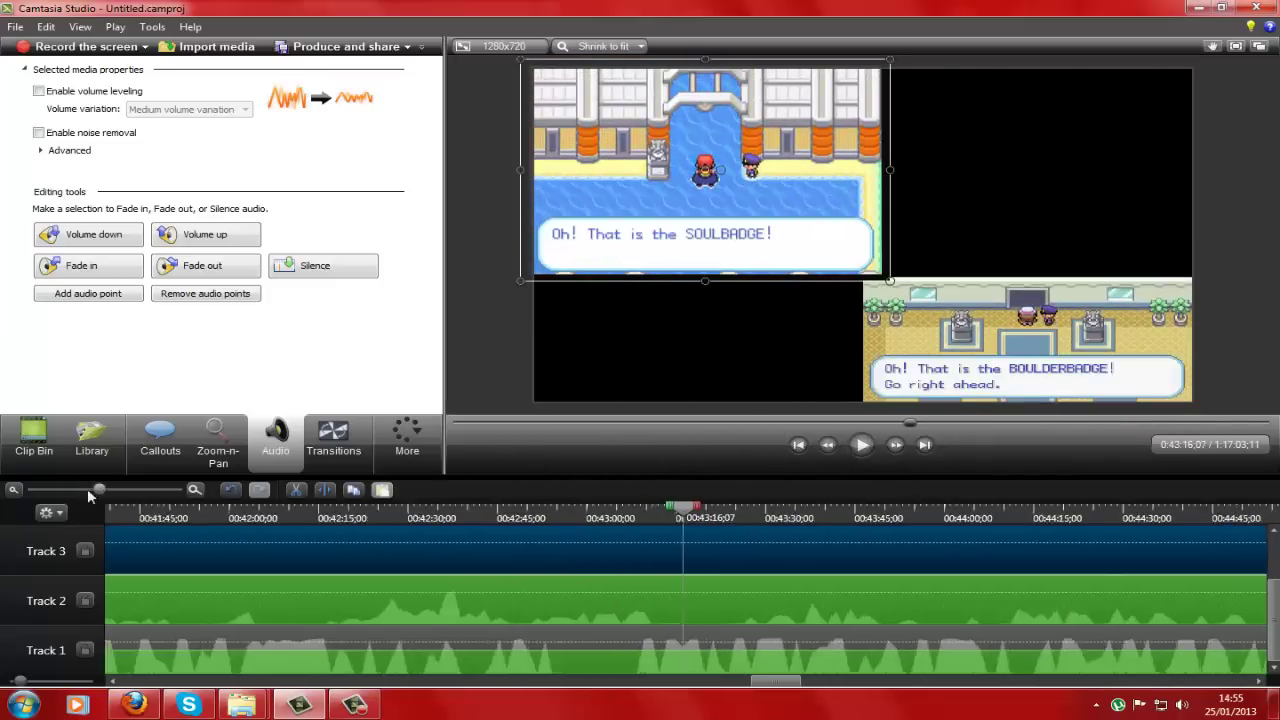
click(88, 491)
- Play the timeline from the start and around 18:51, 28:09 and 22:43 to look for matching moments
drag(108, 514, 171, 546)
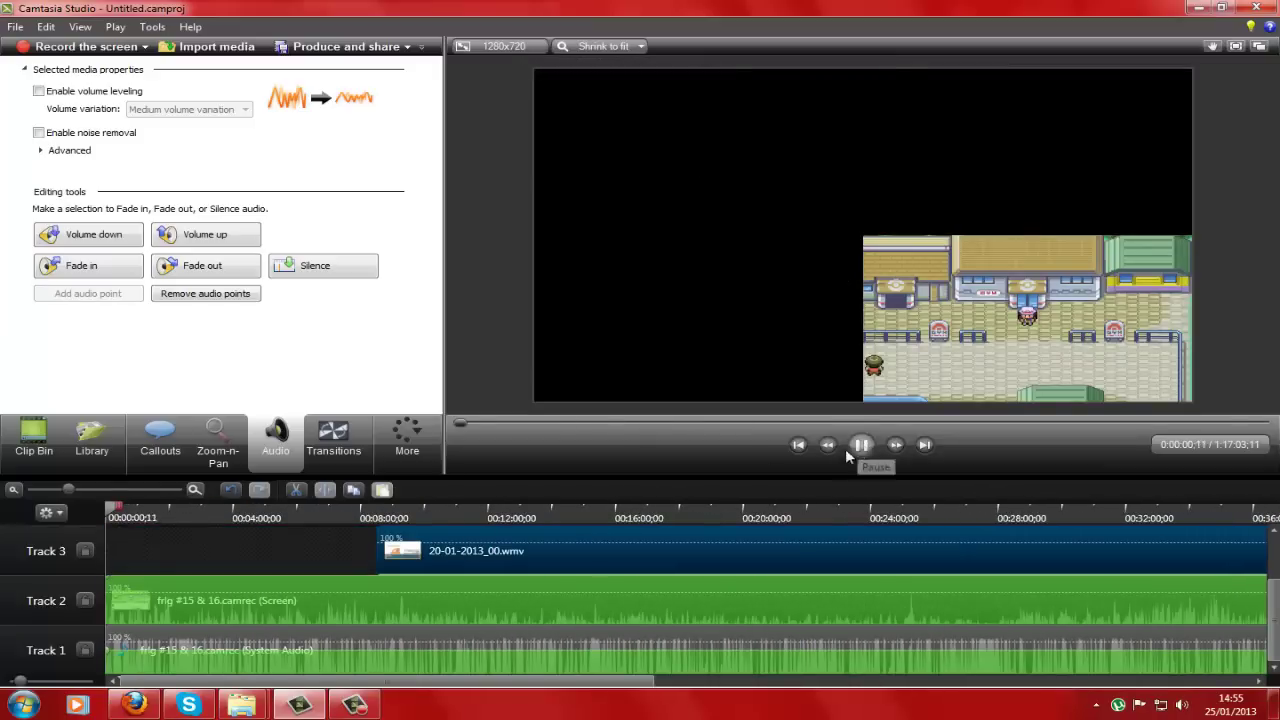
click(545, 510)
click(706, 505)
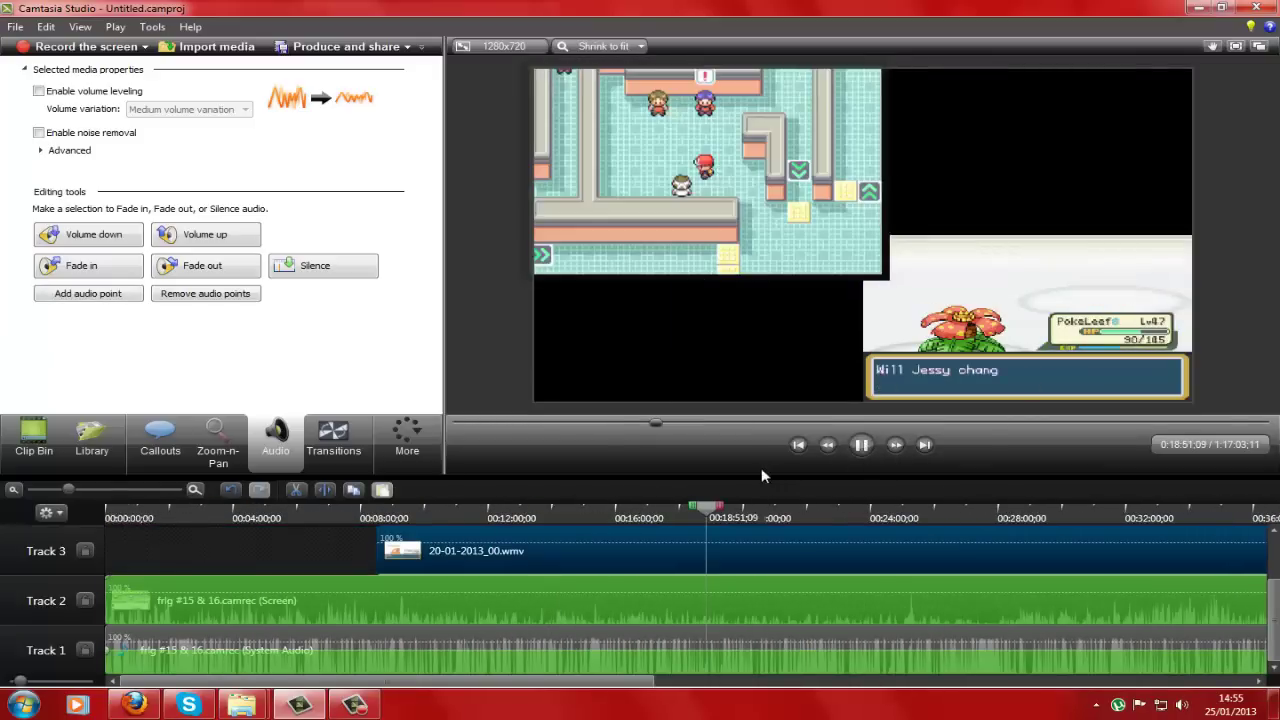
drag(72, 490, 30, 490)
click(512, 510)
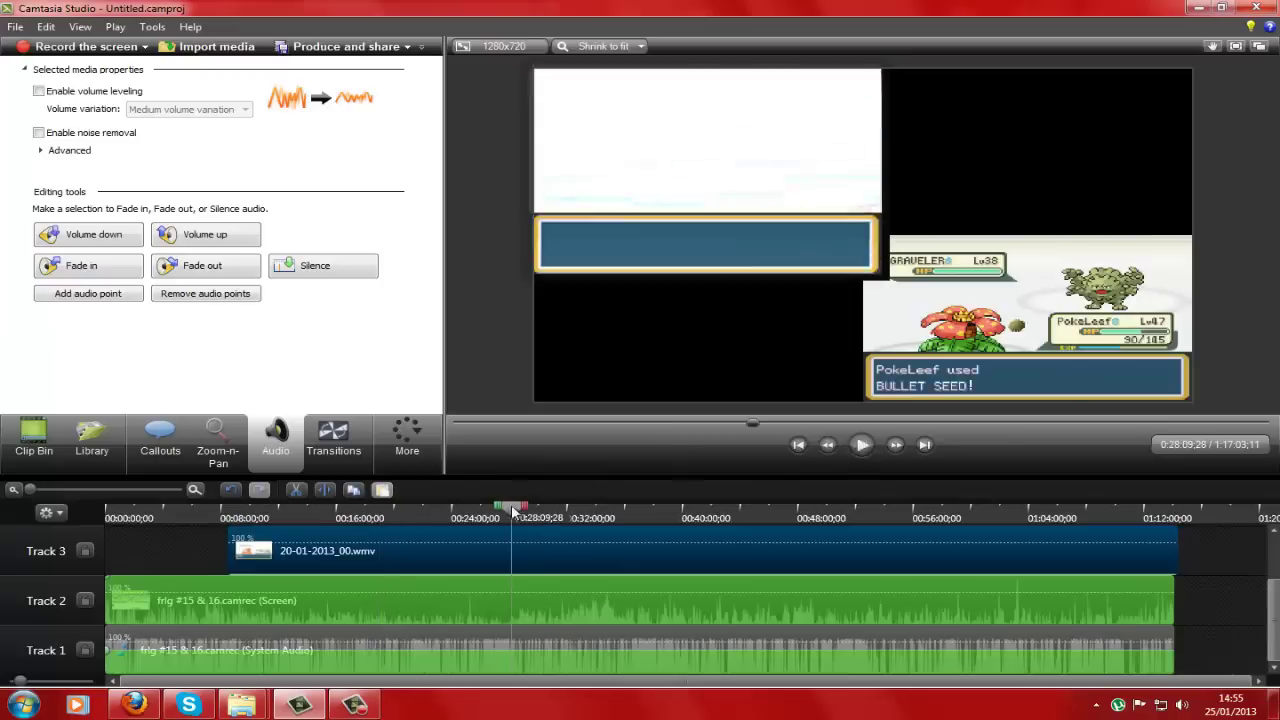
click(860, 445)
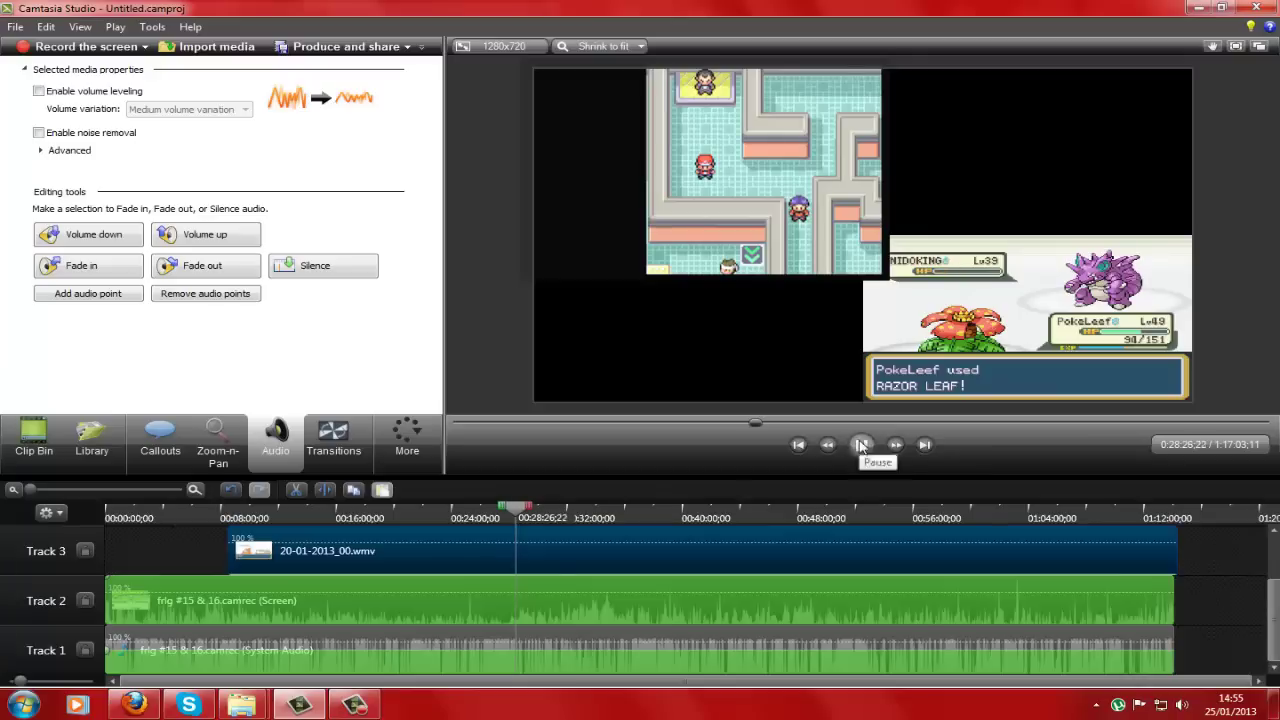
click(438, 516)
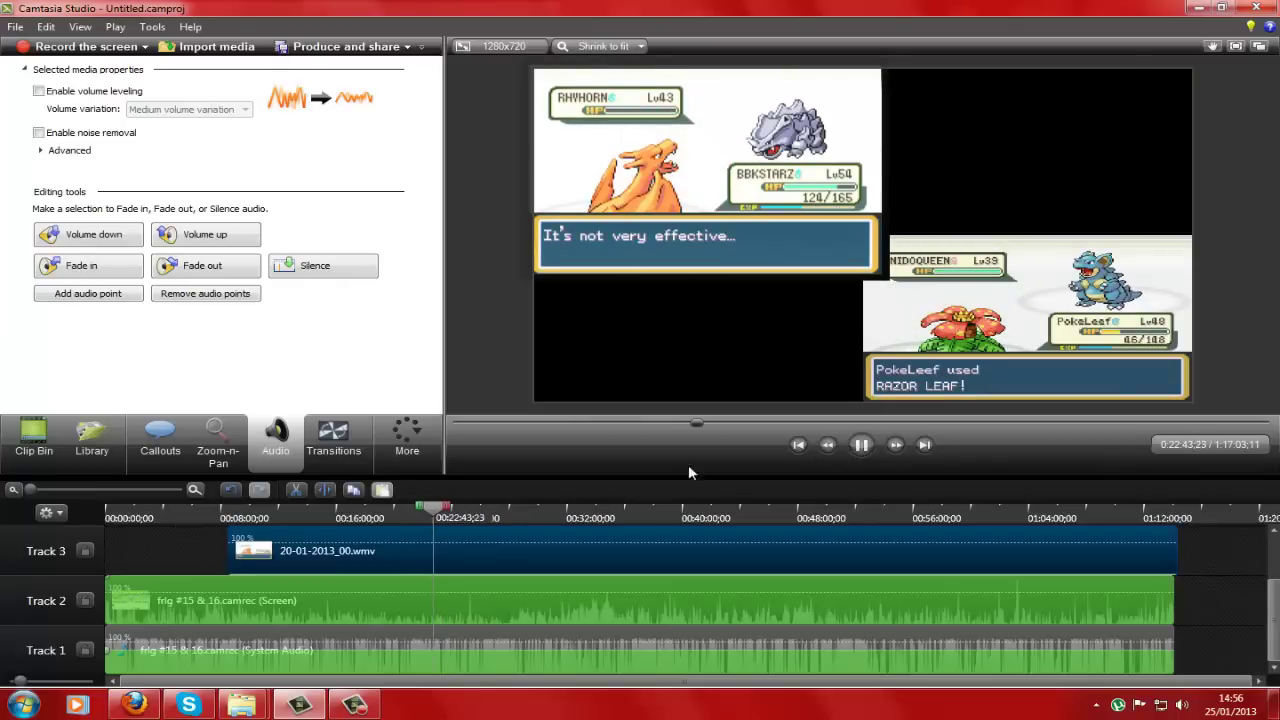
- Shift the 20-01-2013_00.wmv clip on Track 3 slightly earlier to sync it with the other recording around 23:21
click(77, 487)
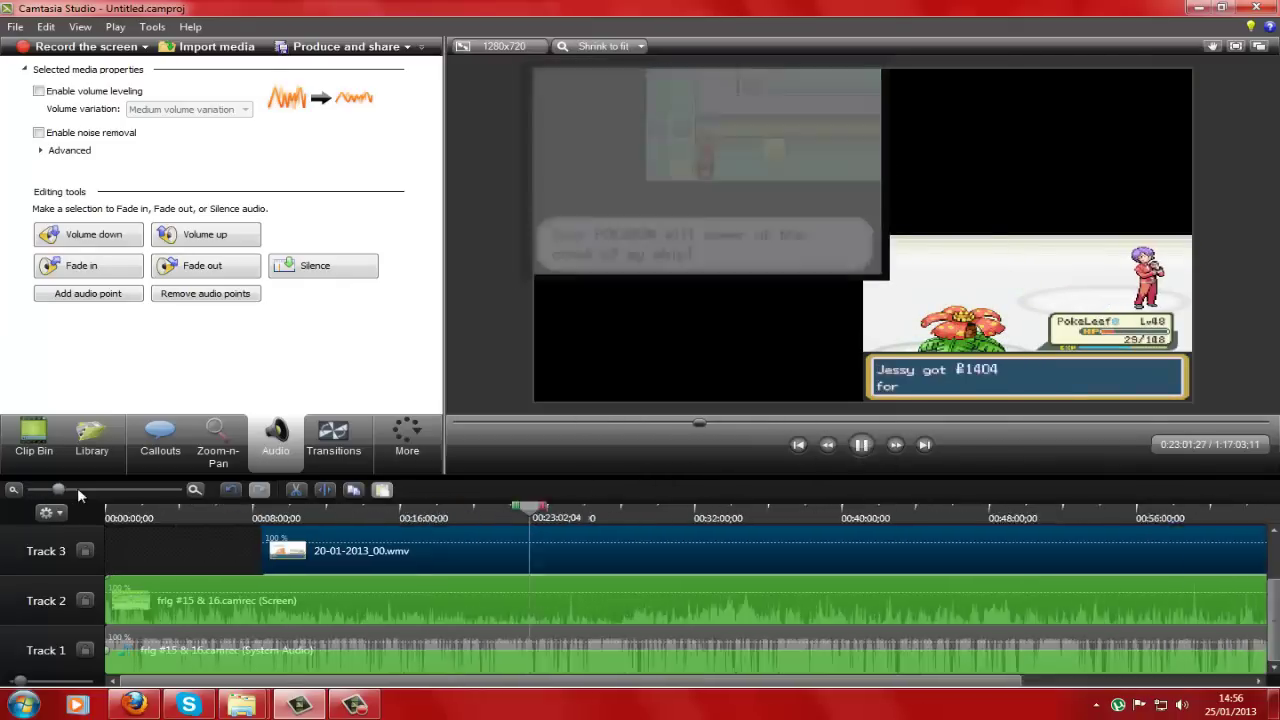
click(78, 490)
click(774, 506)
click(862, 447)
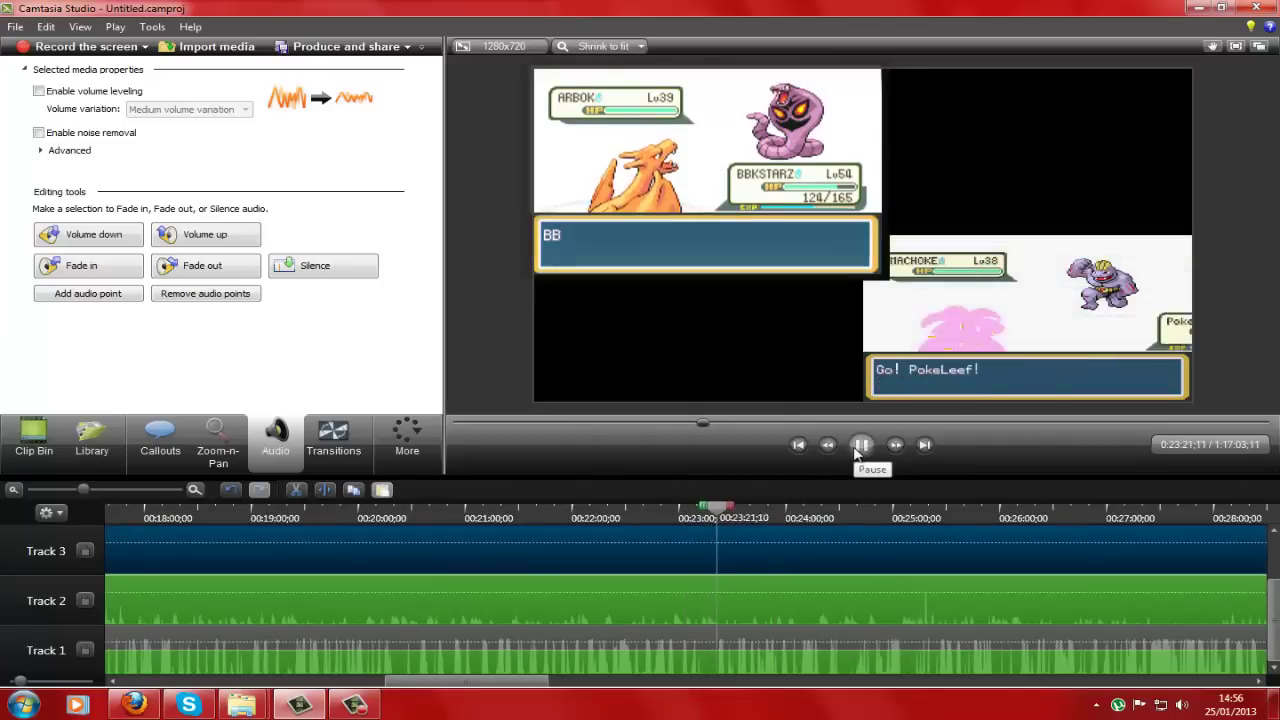
click(768, 555)
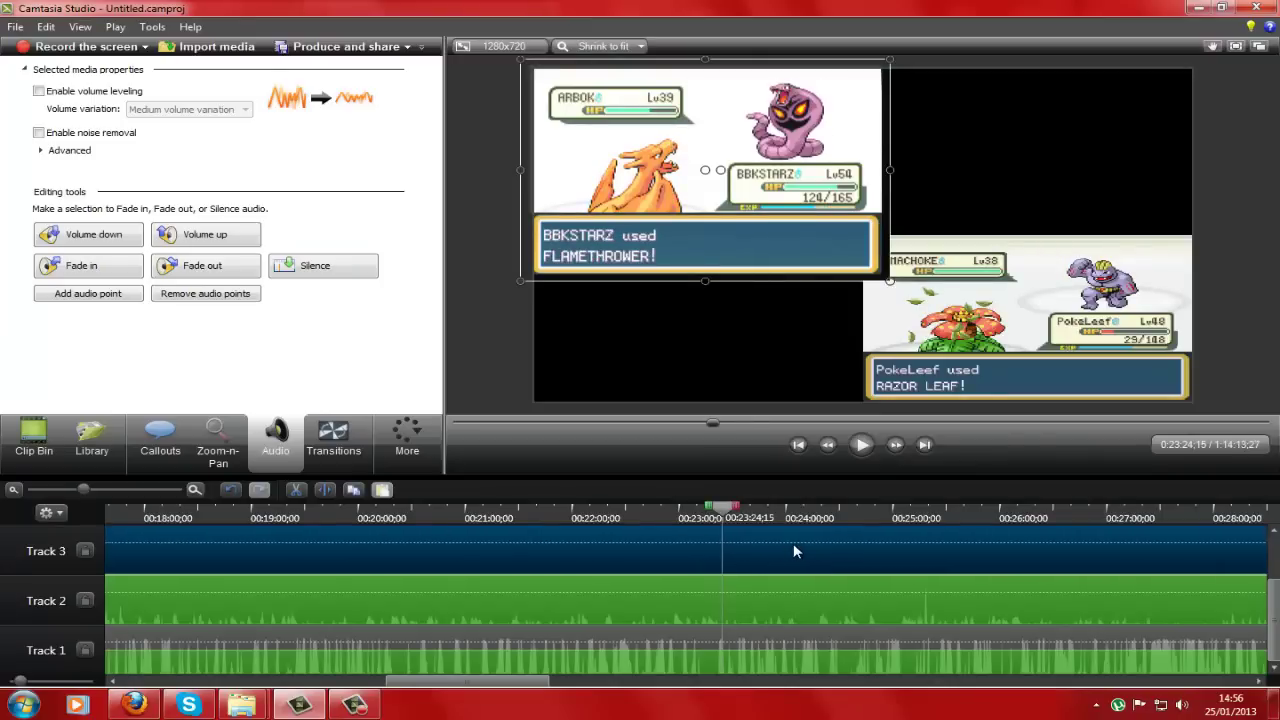
click(856, 449)
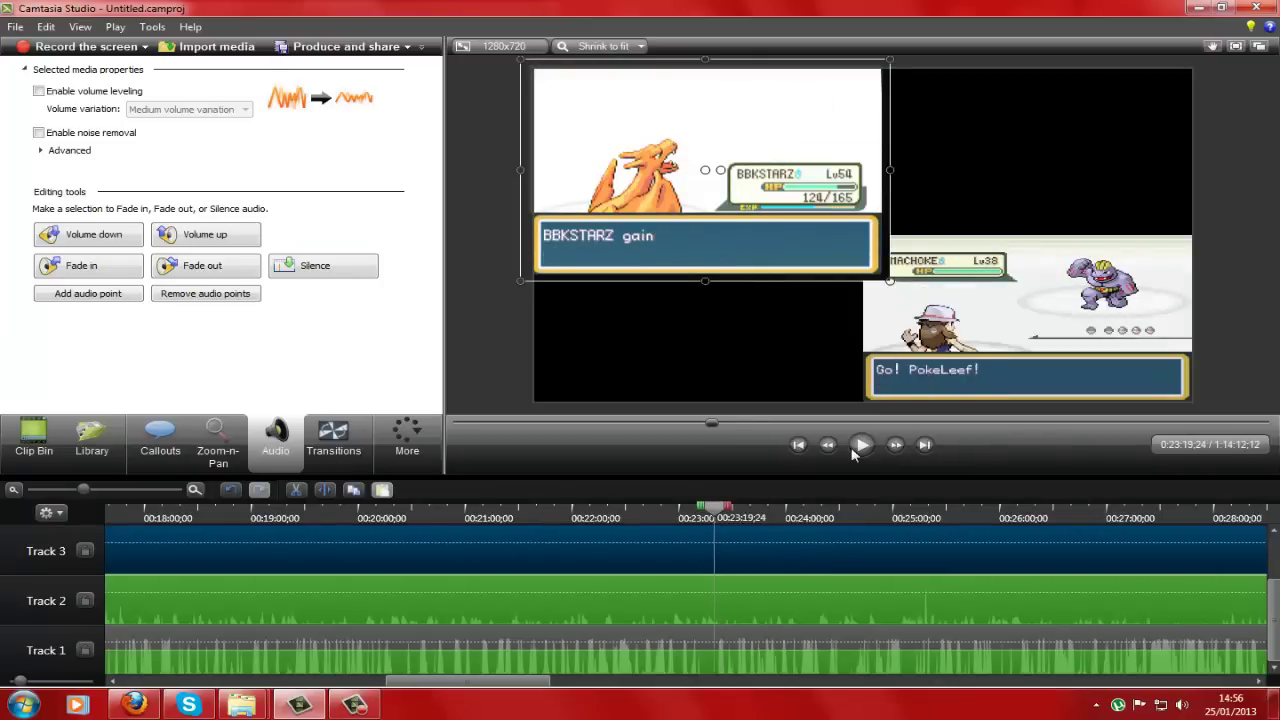
- Fine-tune the Track 3 clip's sync around 23:22 by nudging it a few frames earlier, and move the playhead to about 25:06
click(859, 446)
drag(83, 489, 165, 489)
drag(578, 512, 542, 511)
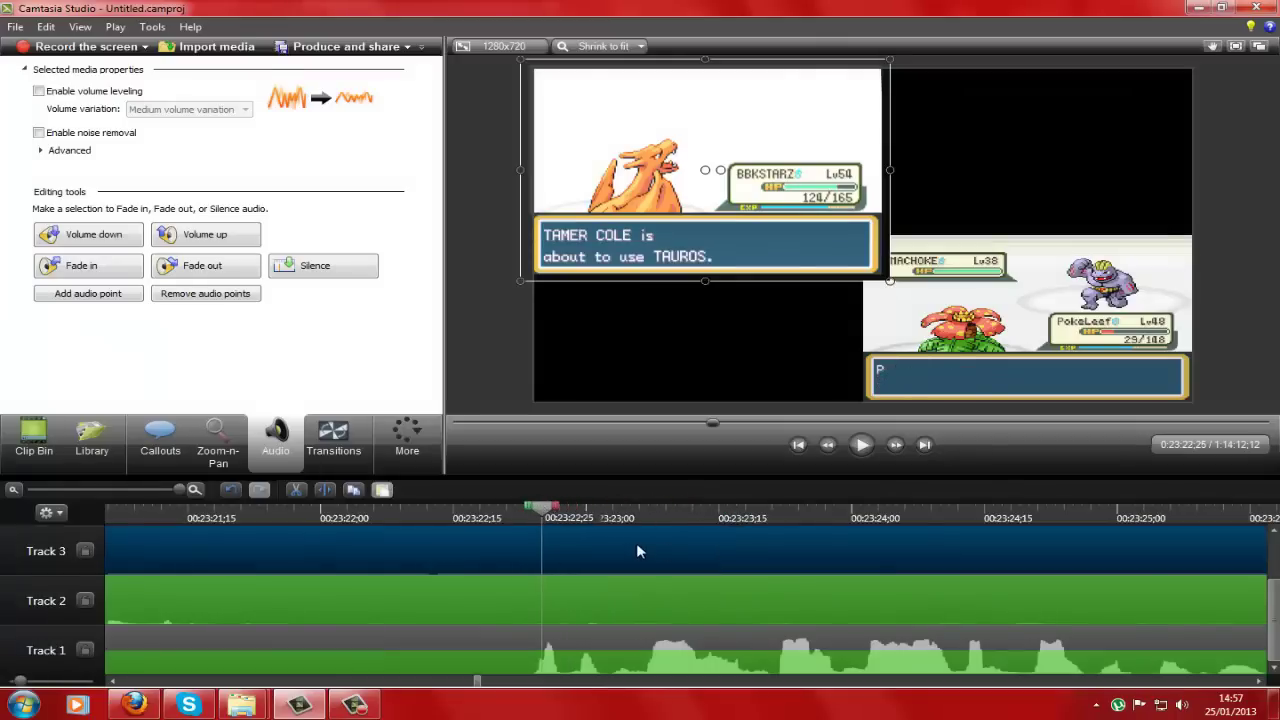
key(space)
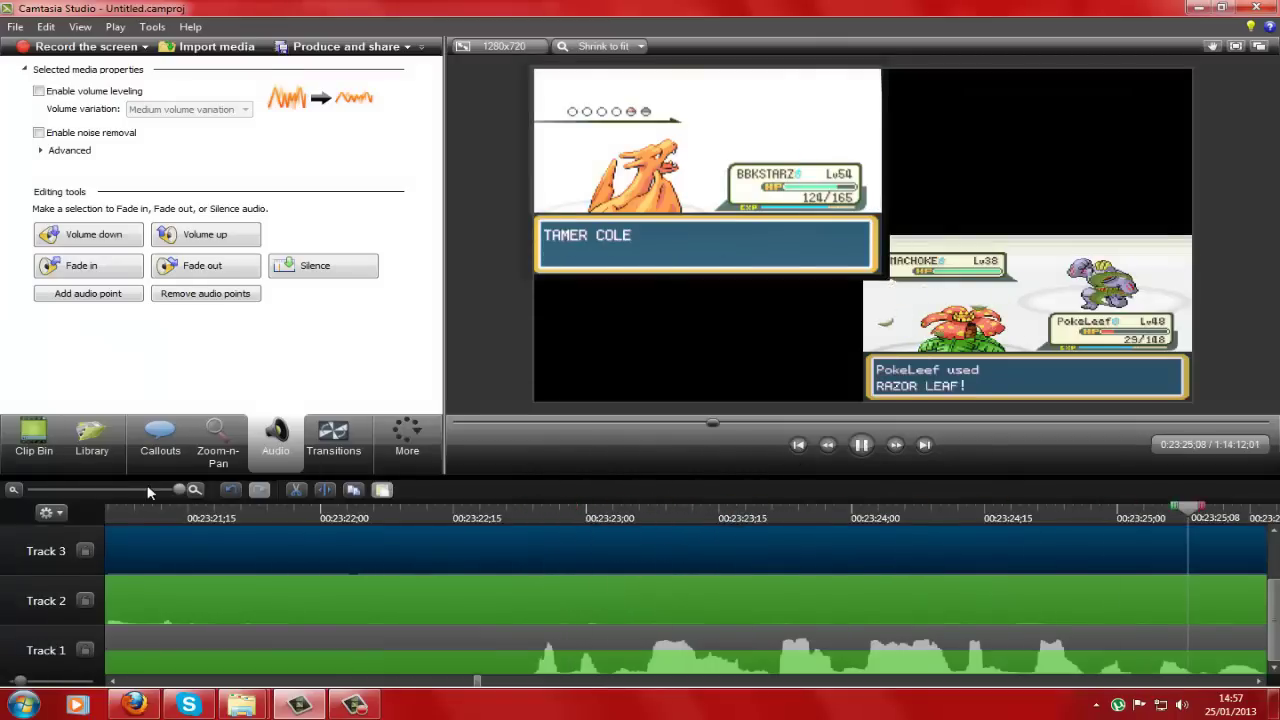
drag(179, 489, 56, 489)
click(529, 512)
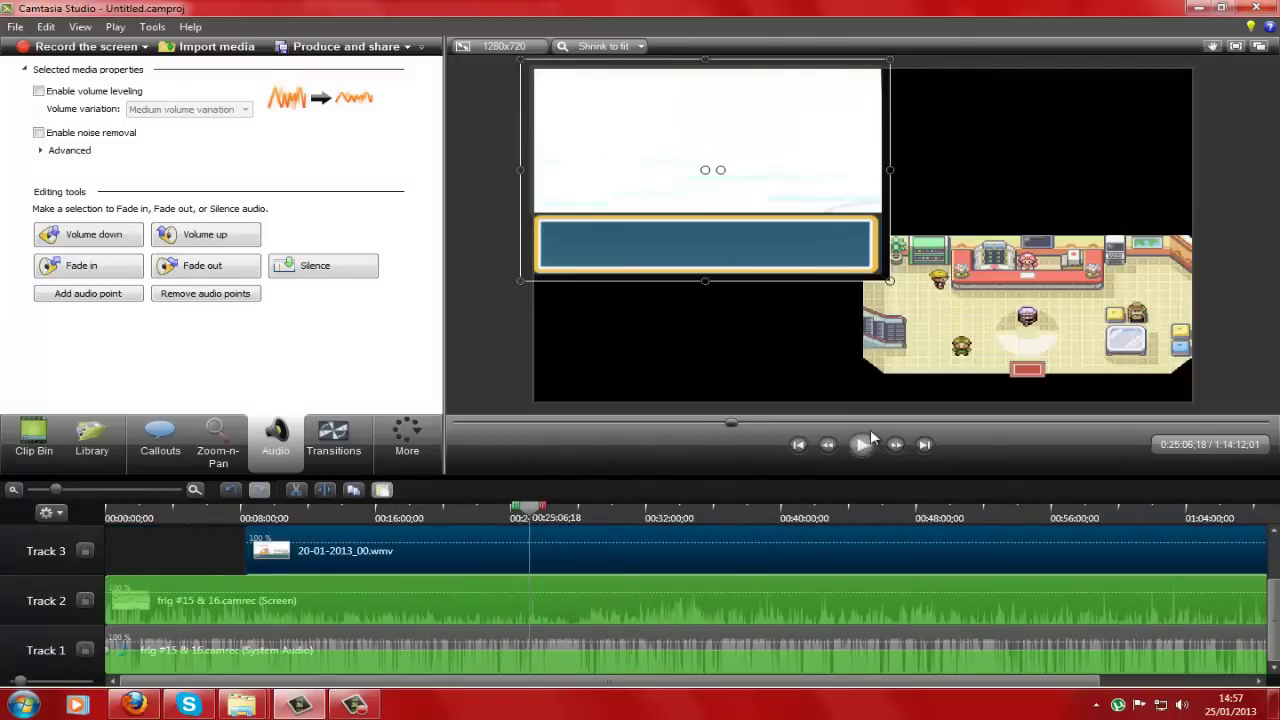
- Extend the start of the 20-01-2013_00.wmv clip on Track 3 back to the beginning of the timeline
click(862, 445)
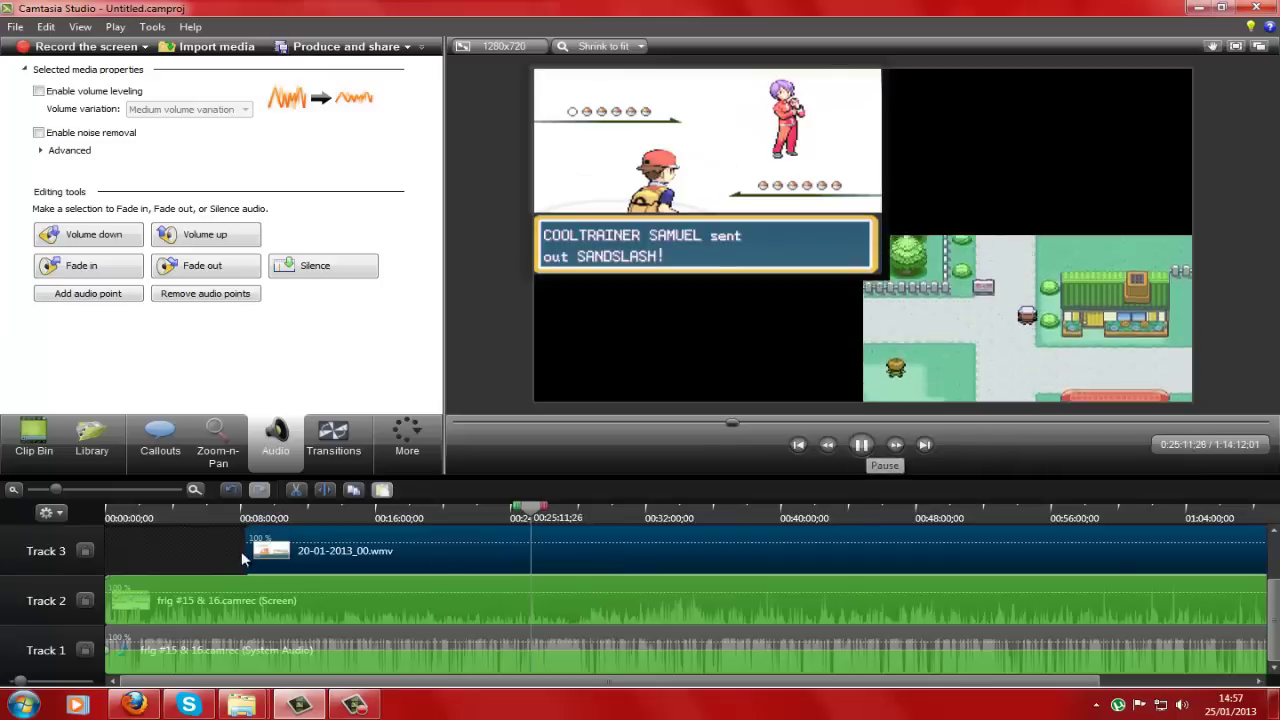
drag(240, 541, 108, 541)
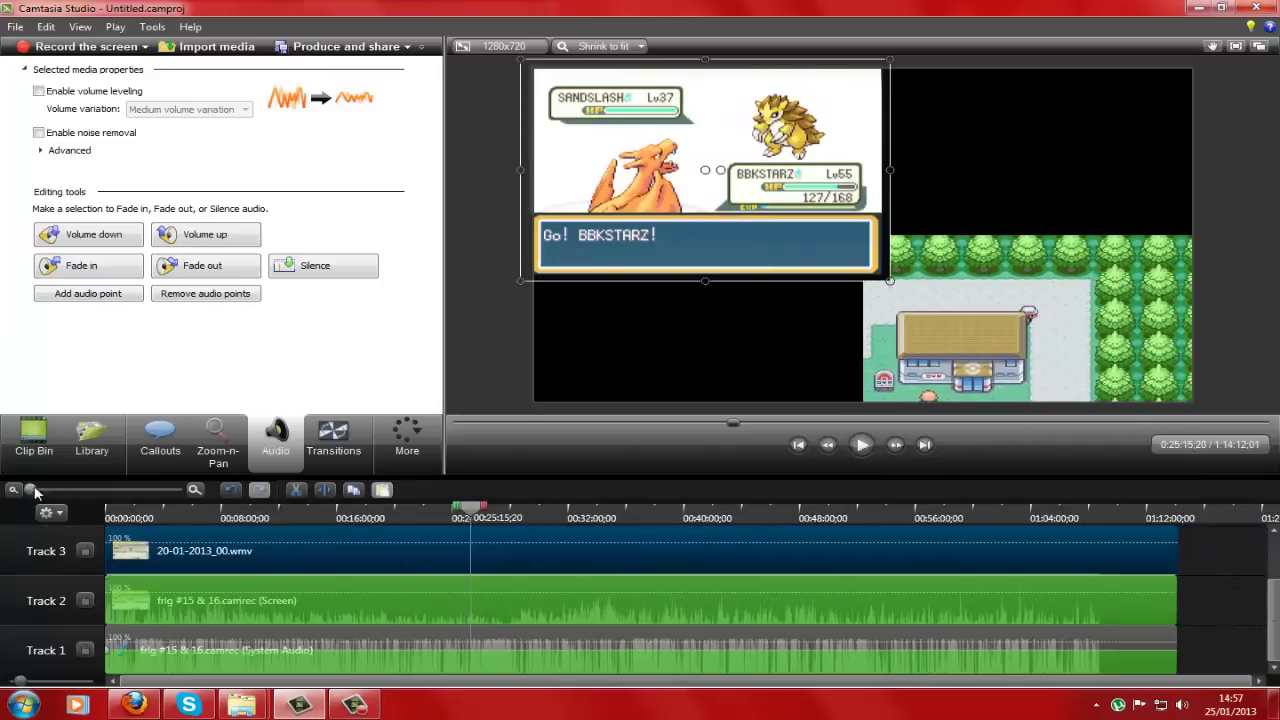
- Review both recordings near the timeline's end and from about 28:33 to 29:27 to look for a suitable episode end point
click(1172, 516)
click(35, 491)
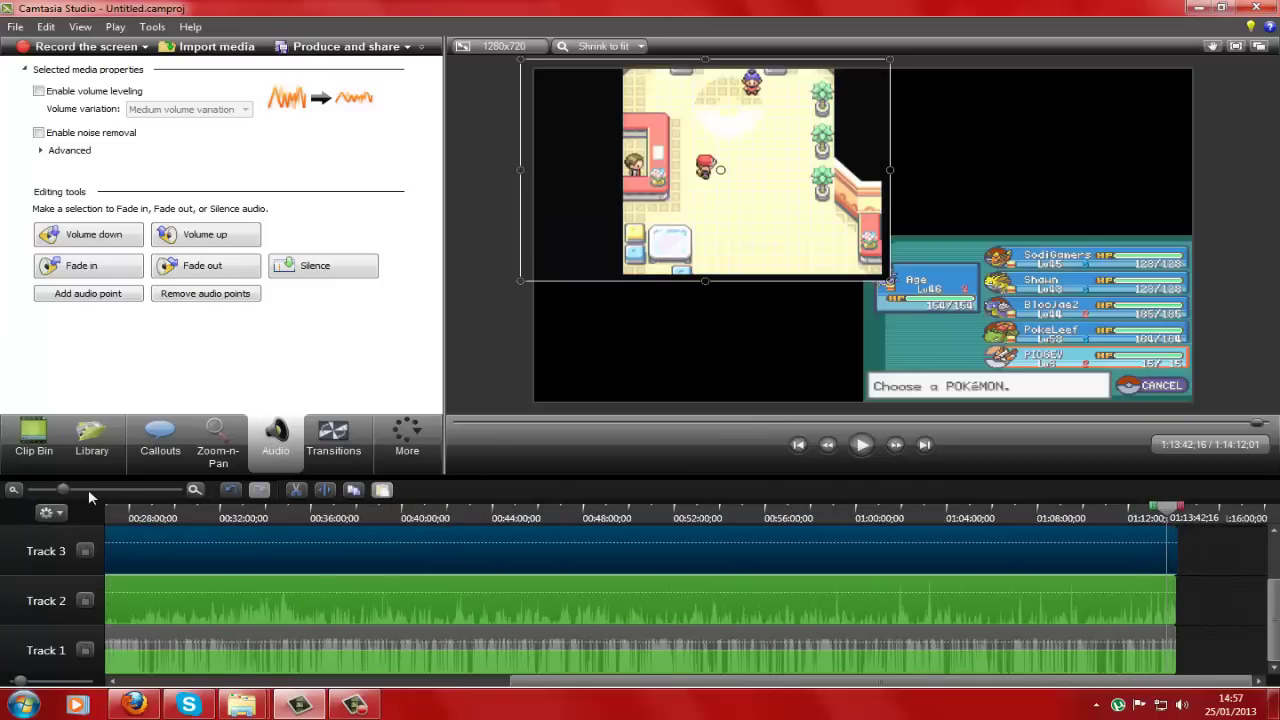
drag(180, 516, 118, 526)
click(856, 444)
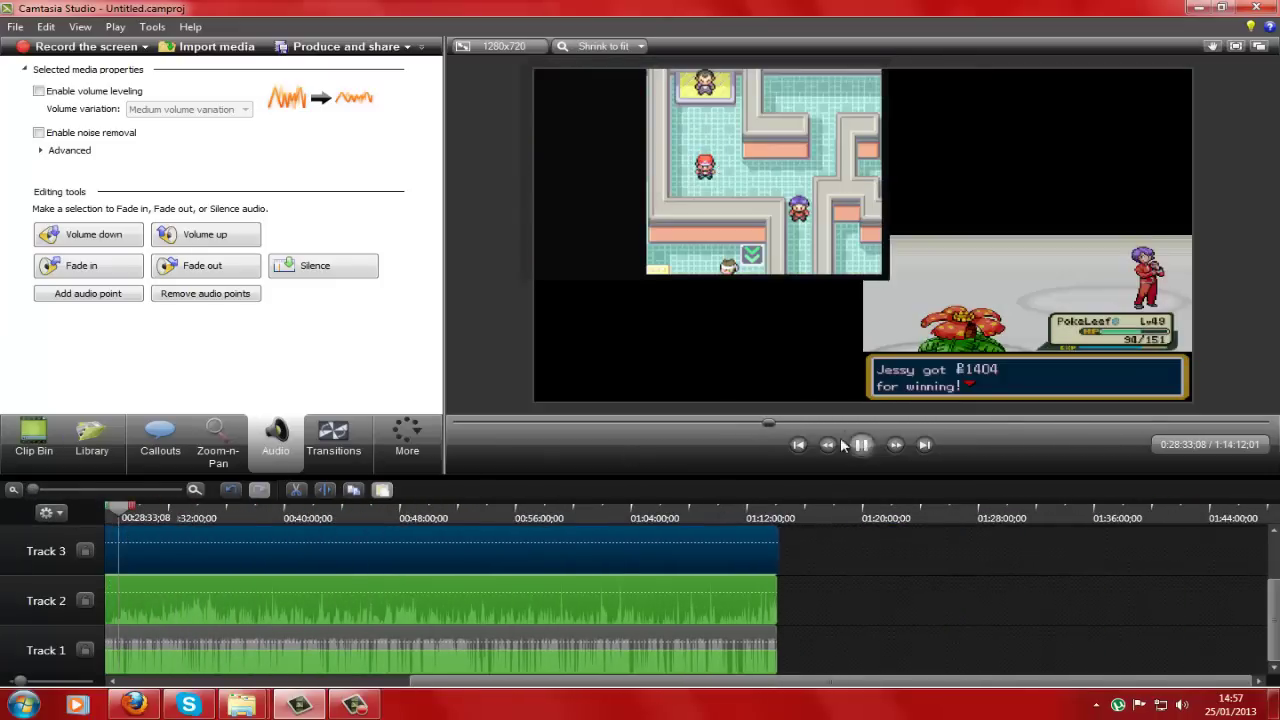
drag(620, 681, 330, 681)
drag(36, 489, 113, 489)
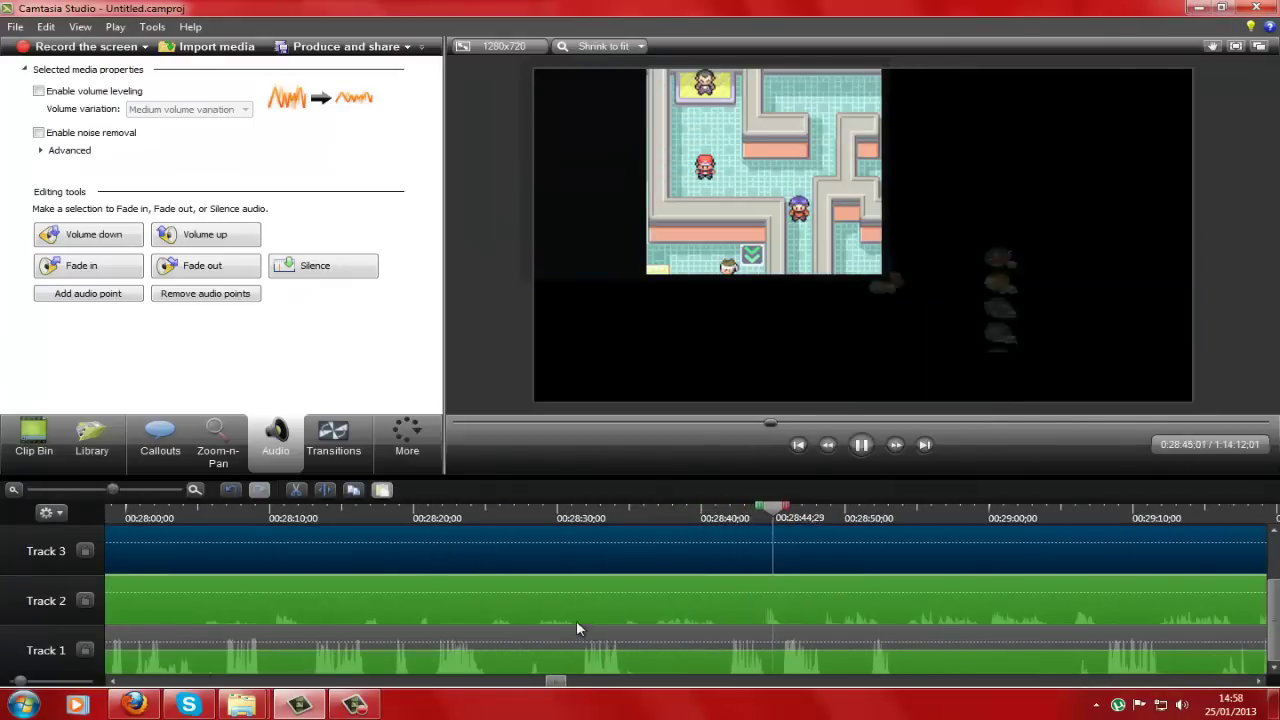
drag(112, 489, 86, 490)
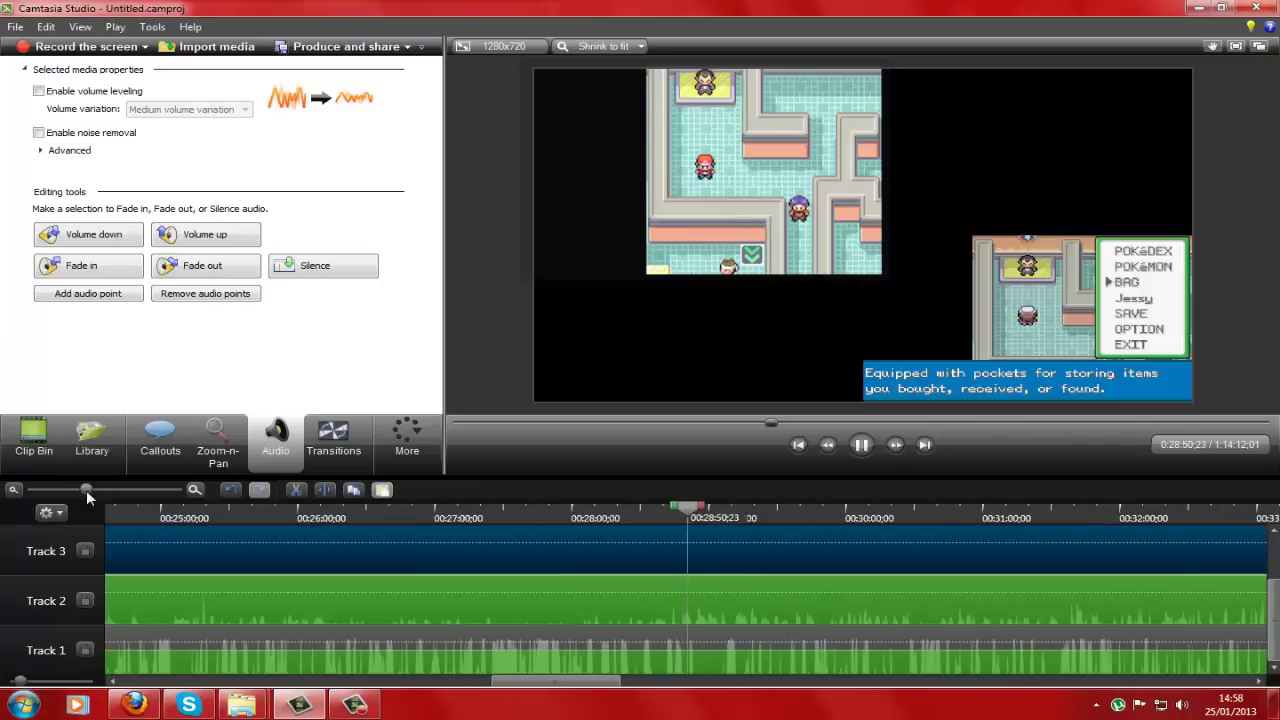
click(726, 518)
click(860, 445)
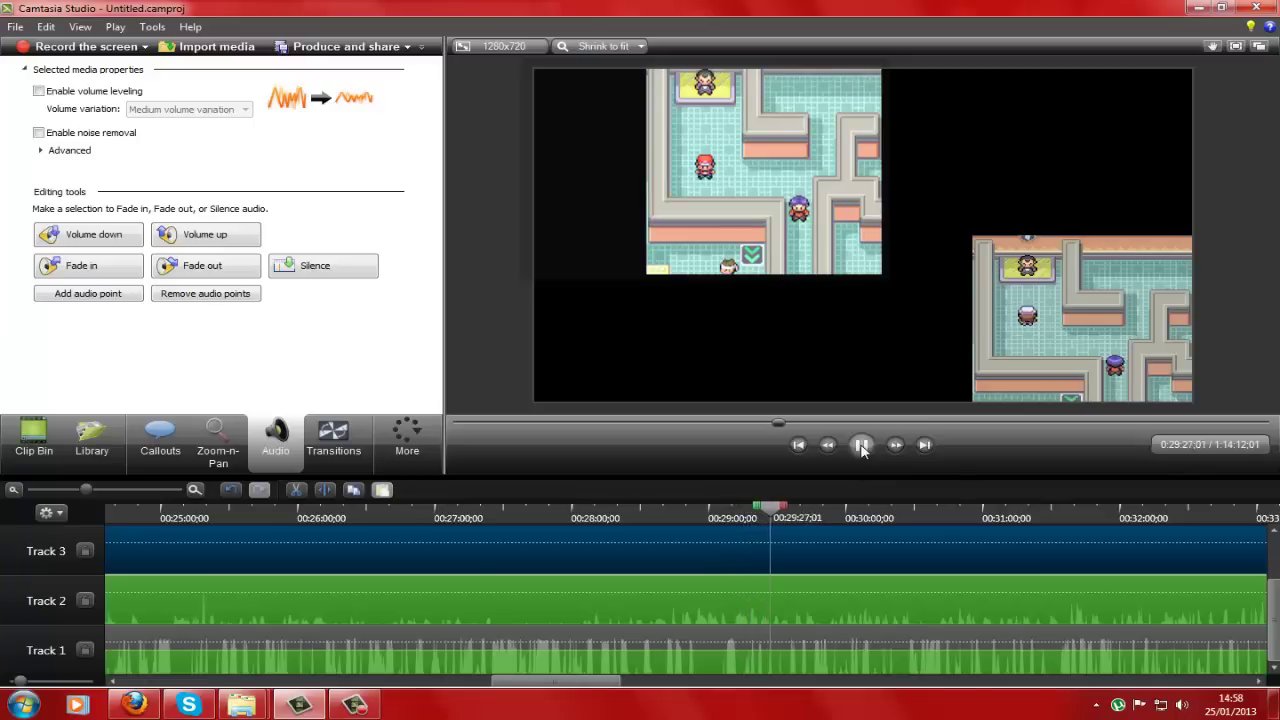
- Delete everything after 0:29:27;25 from all tracks
click(776, 531)
drag(87, 491, 132, 490)
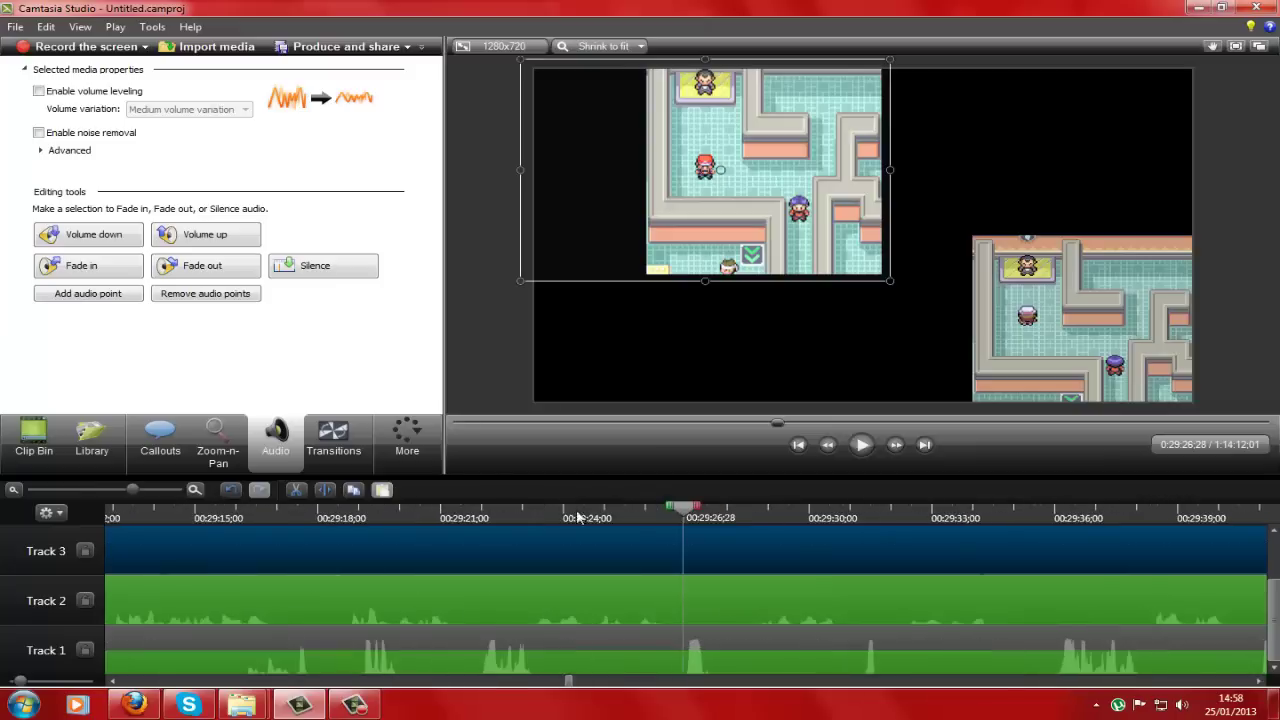
click(862, 446)
click(862, 446)
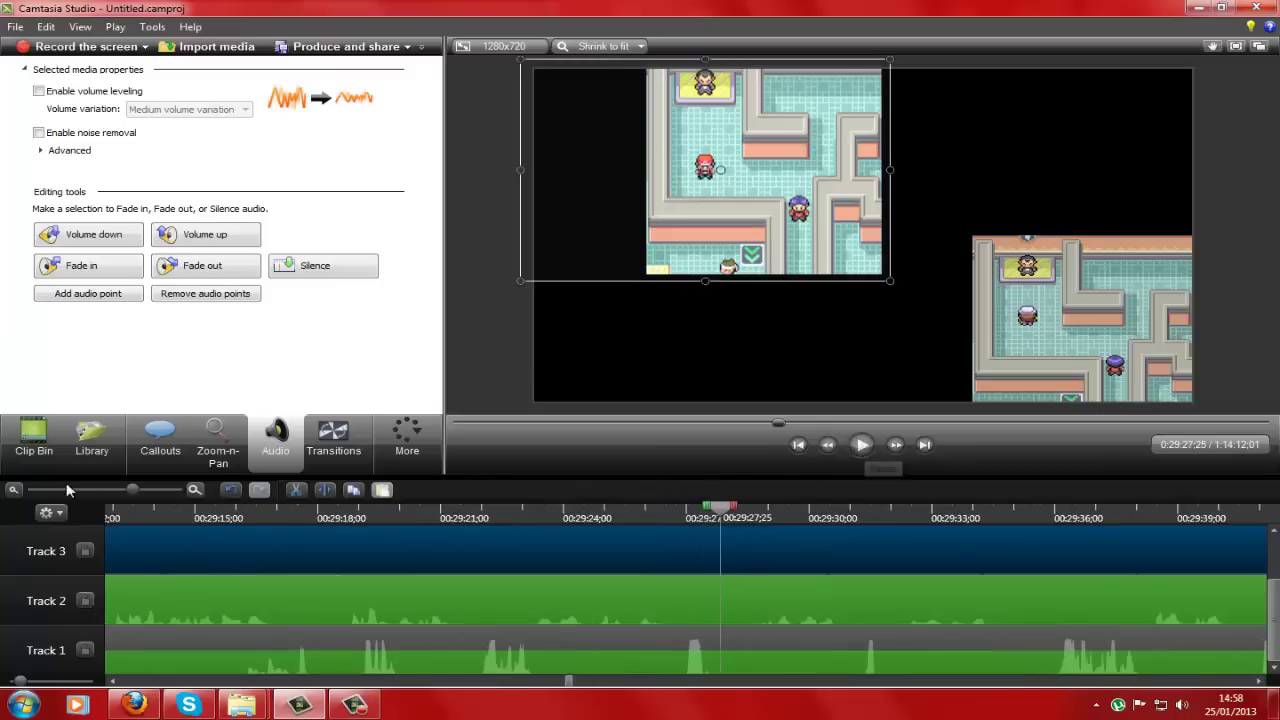
click(13, 489)
drag(546, 512, 1208, 515)
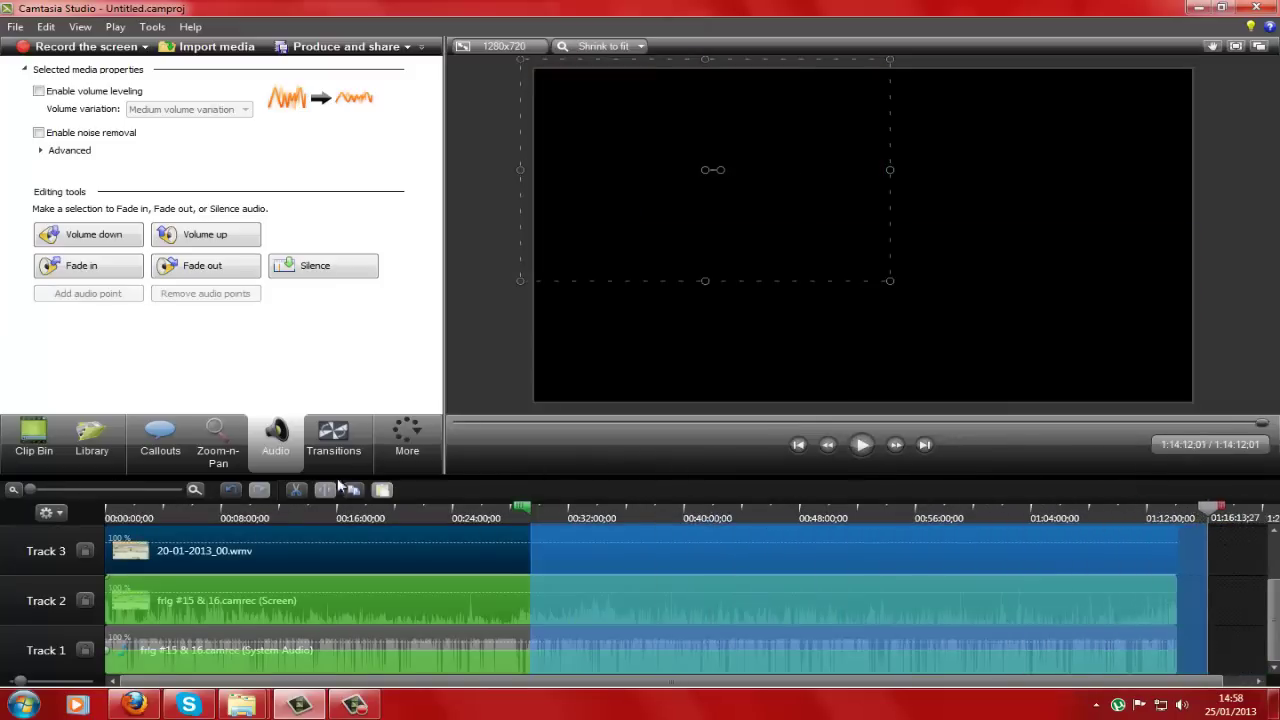
key(Delete)
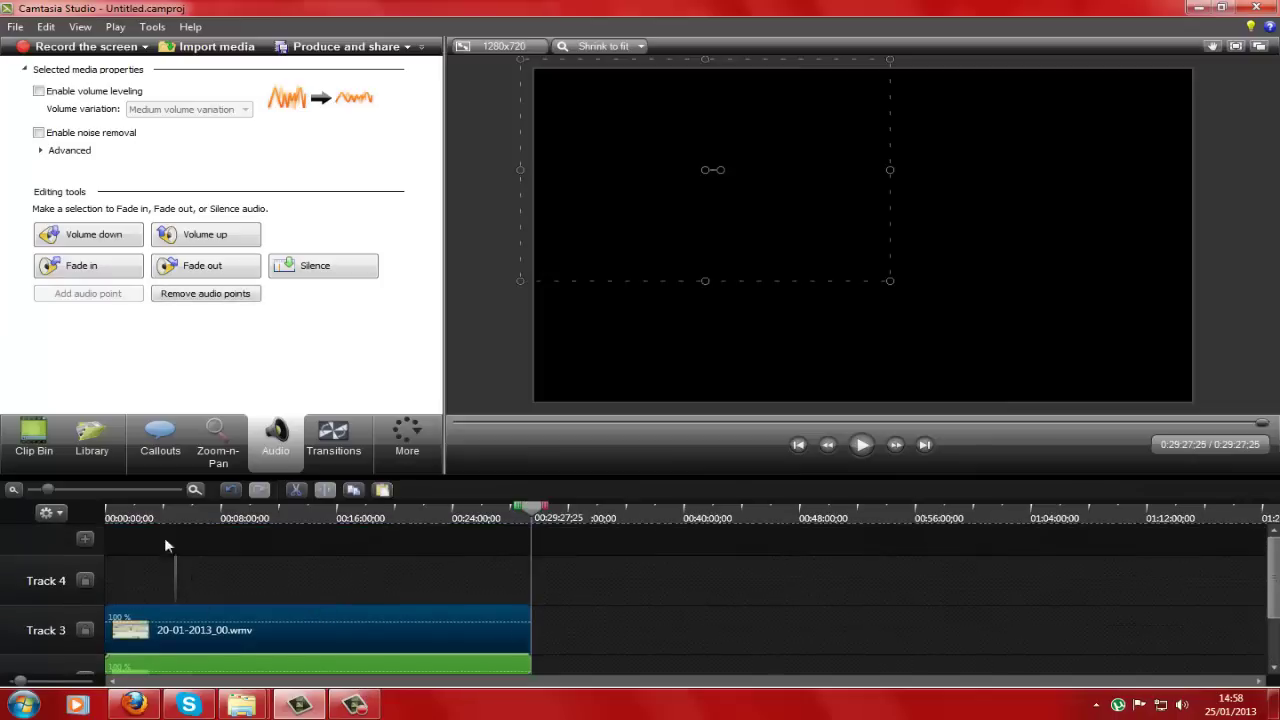
- Add the last 5.png overlay image to Track 4 as a short clip at the very start of the timeline
click(28, 424)
drag(55, 338, 66, 356)
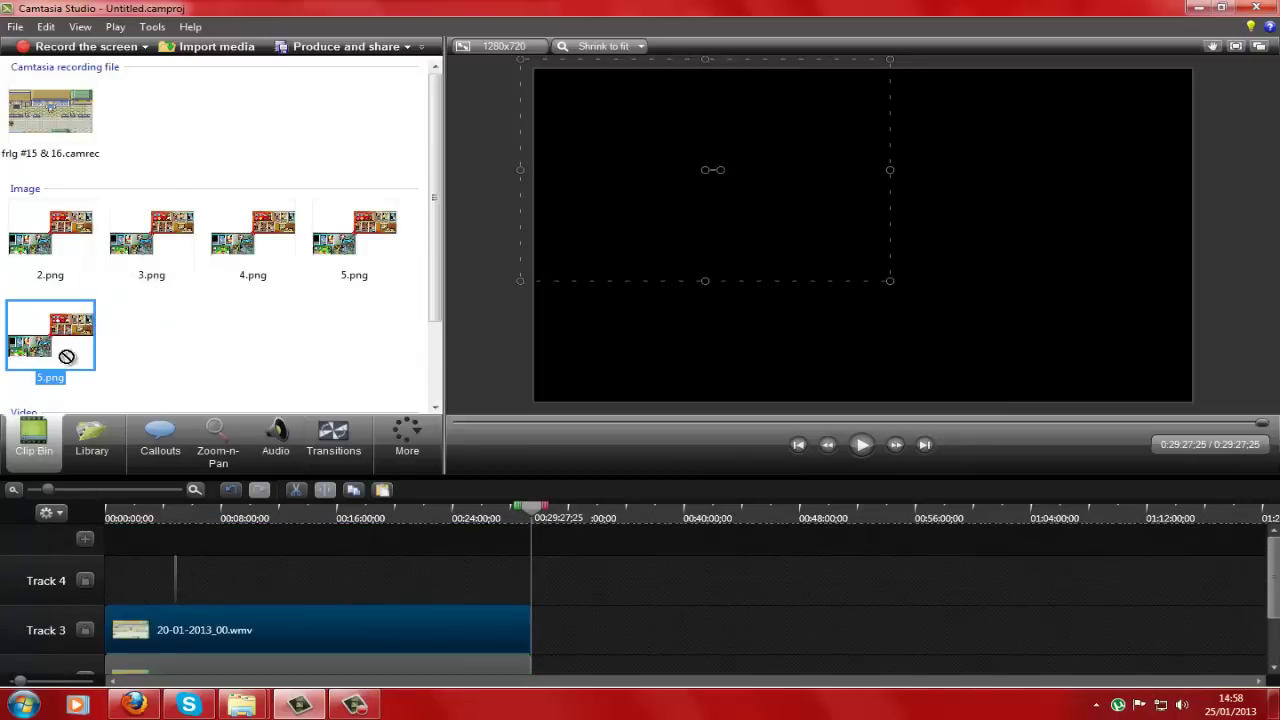
drag(115, 588, 117, 581)
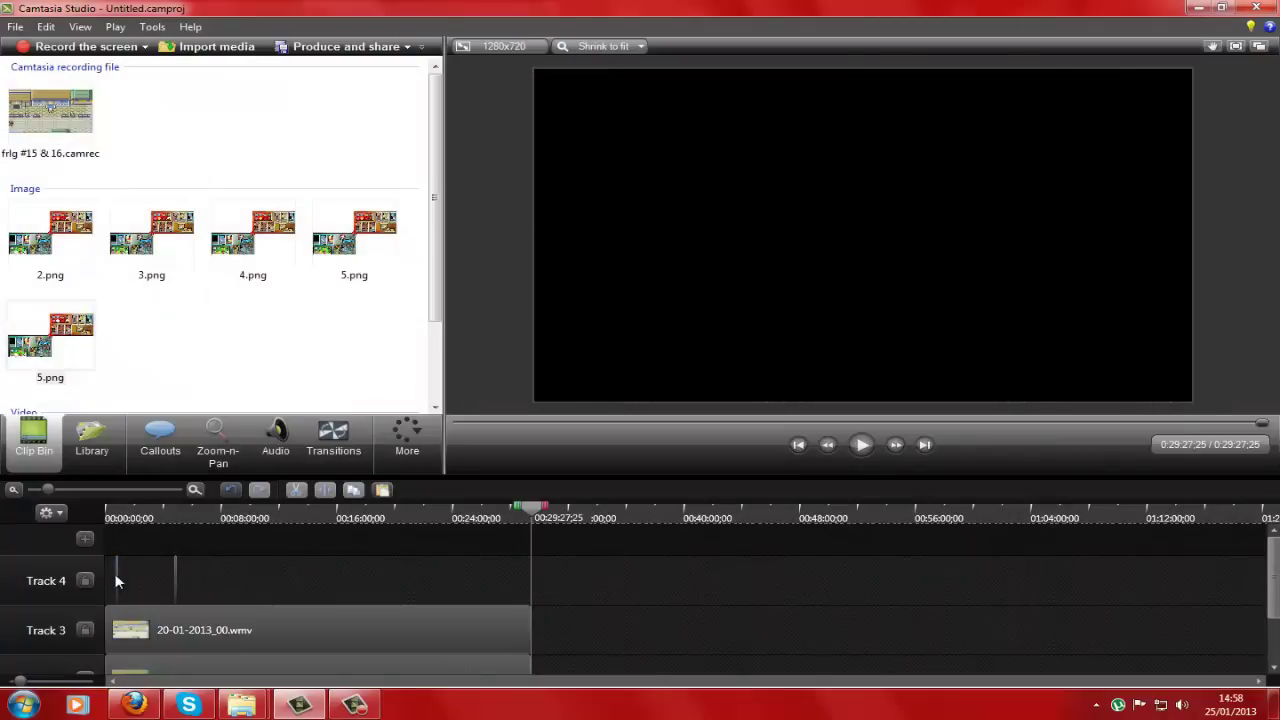
click(115, 518)
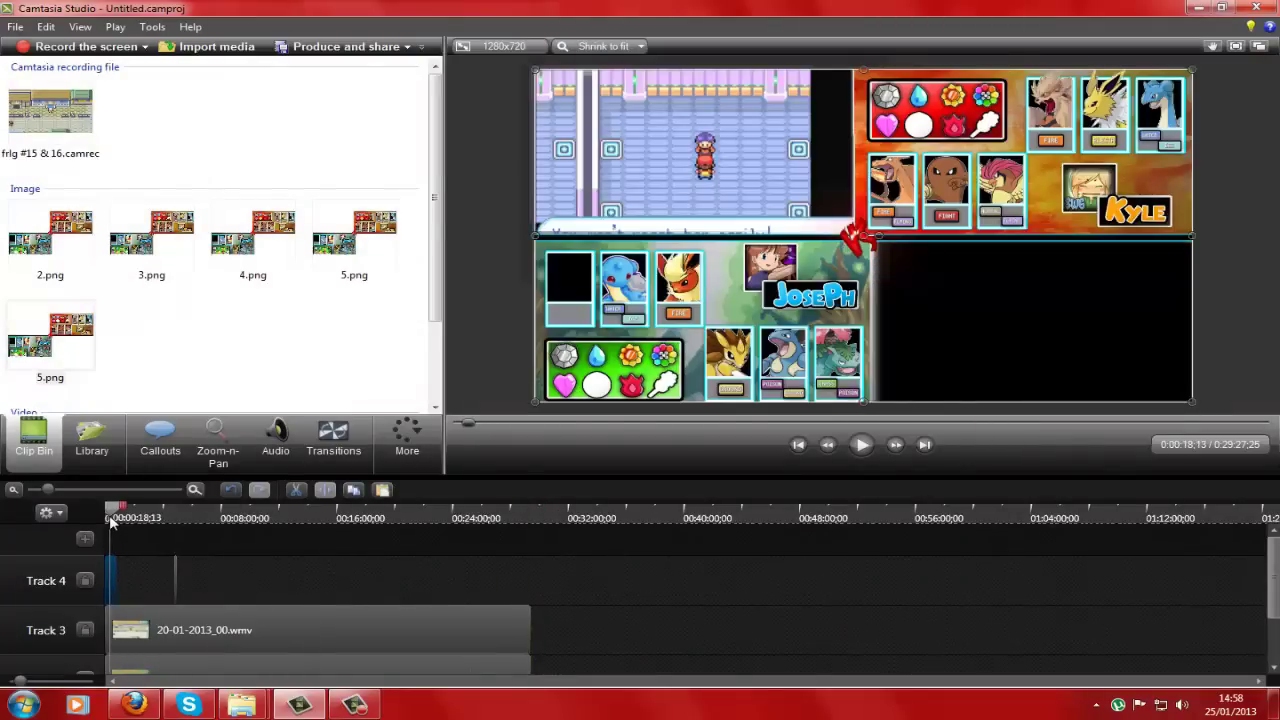
click(116, 520)
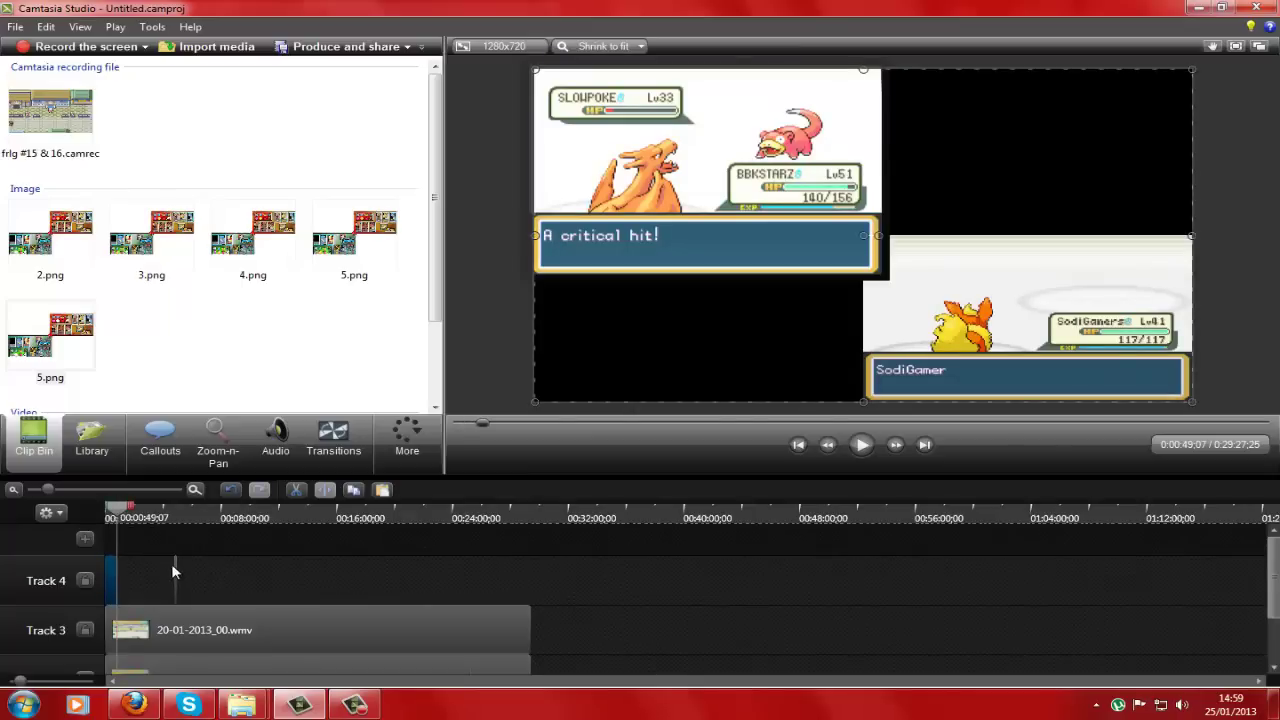
- Lengthen the short overlay image clip at about 4:48 on Track 4 and move it to around 20:00
drag(136, 519, 181, 522)
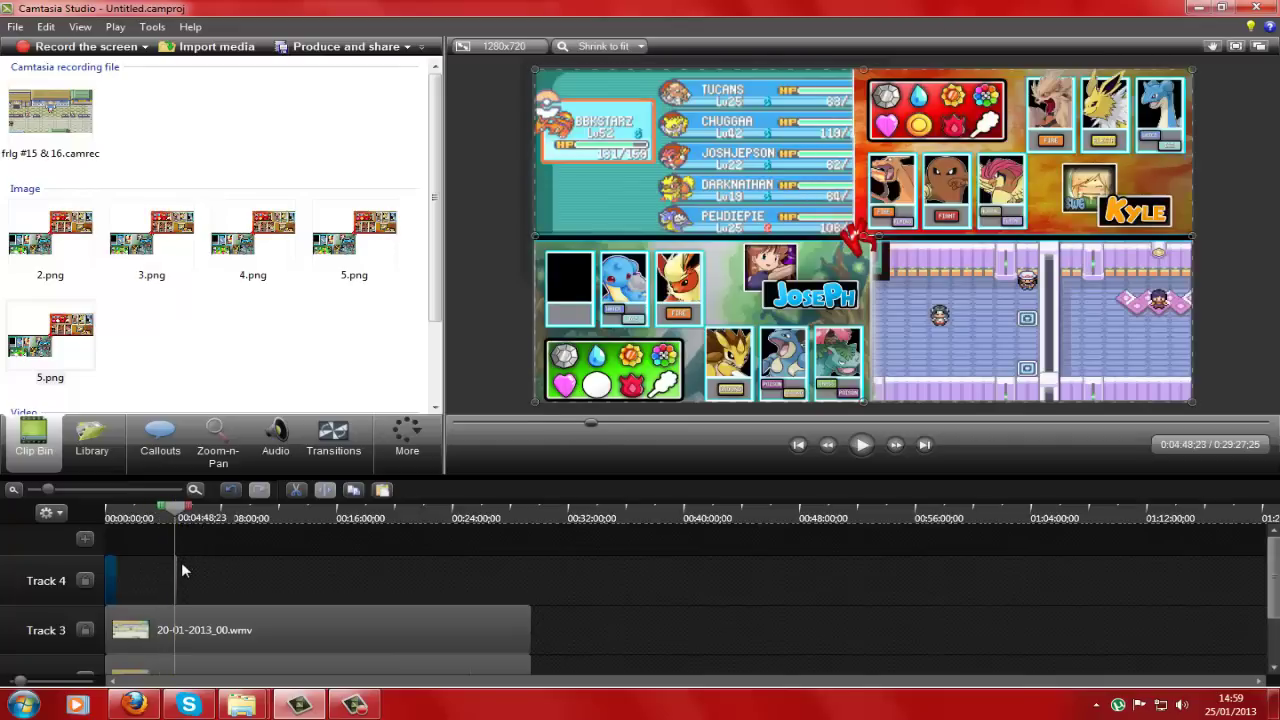
key(c)
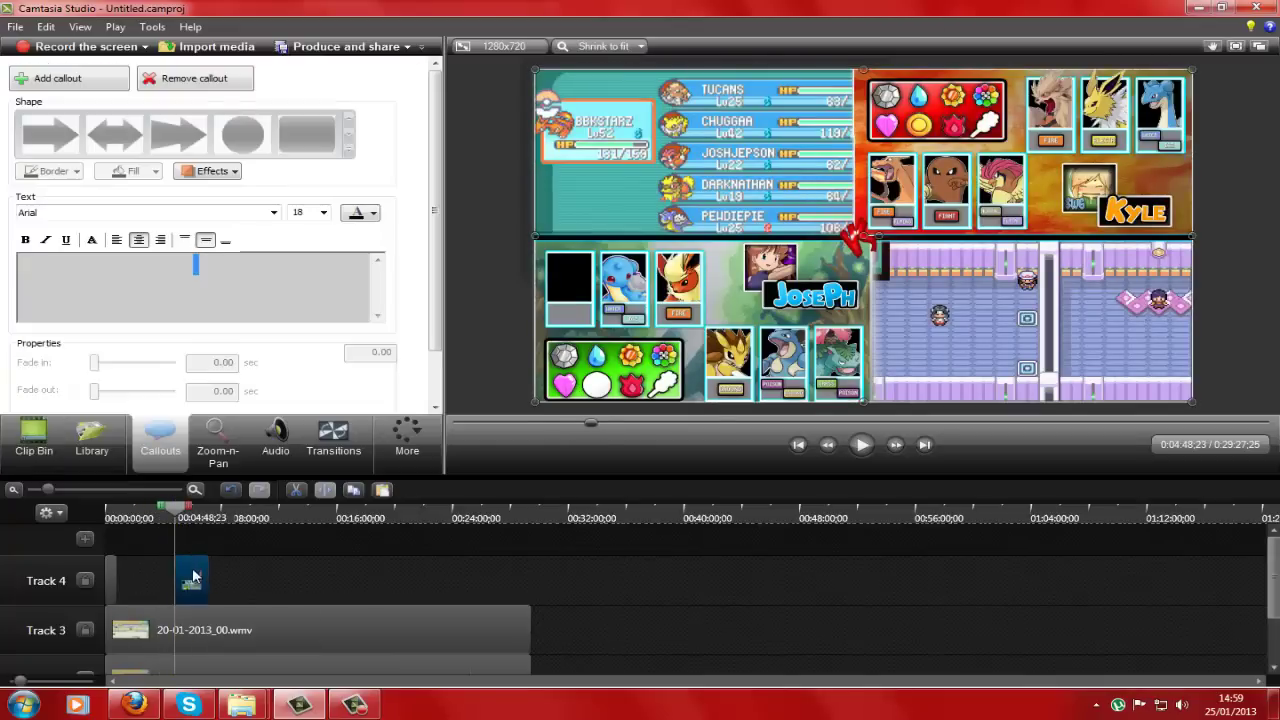
drag(195, 576, 390, 597)
- Extend the 5.png overlay on Track 4 to end at 0:08:59;20 and place the 2.png overlay directly after it
drag(168, 507, 219, 506)
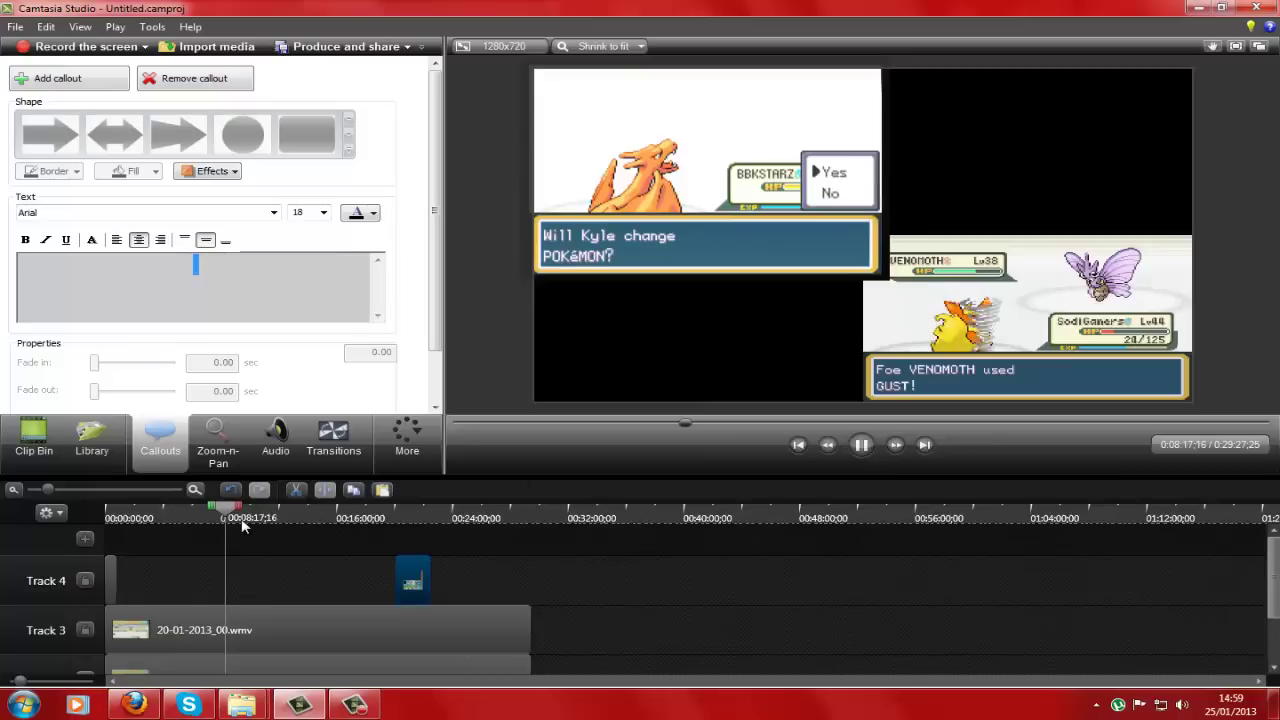
click(236, 513)
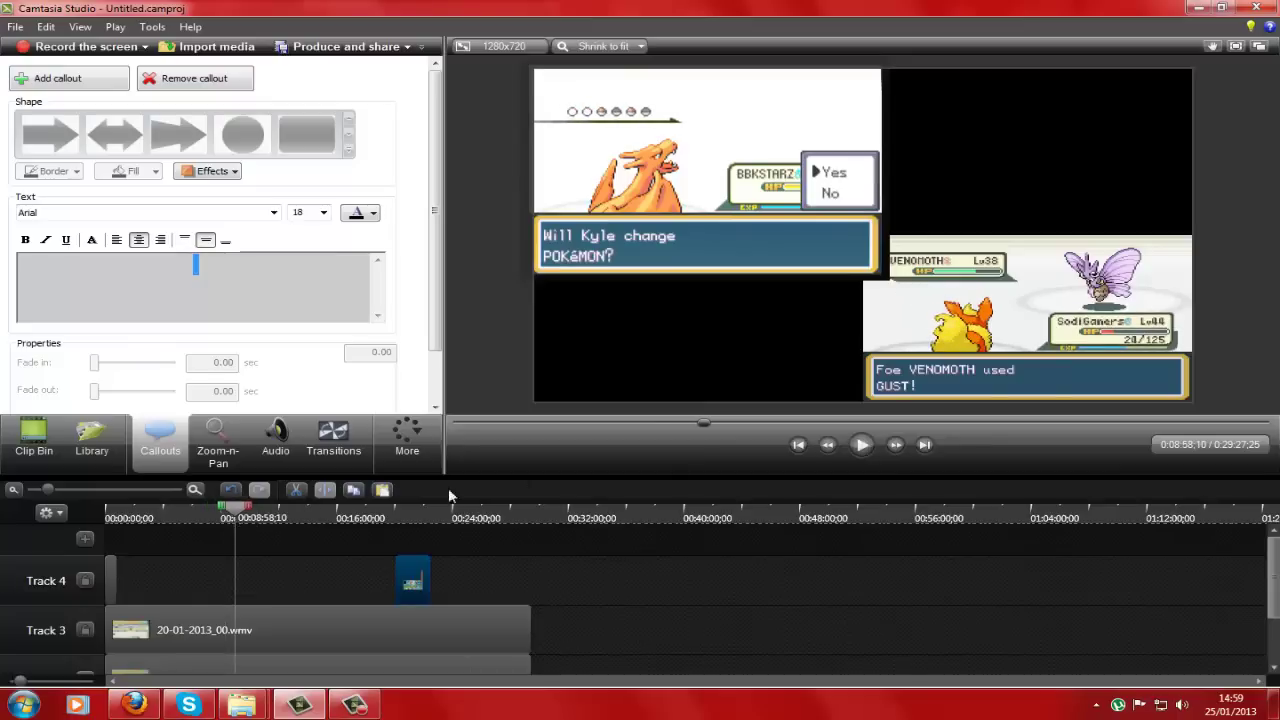
click(856, 451)
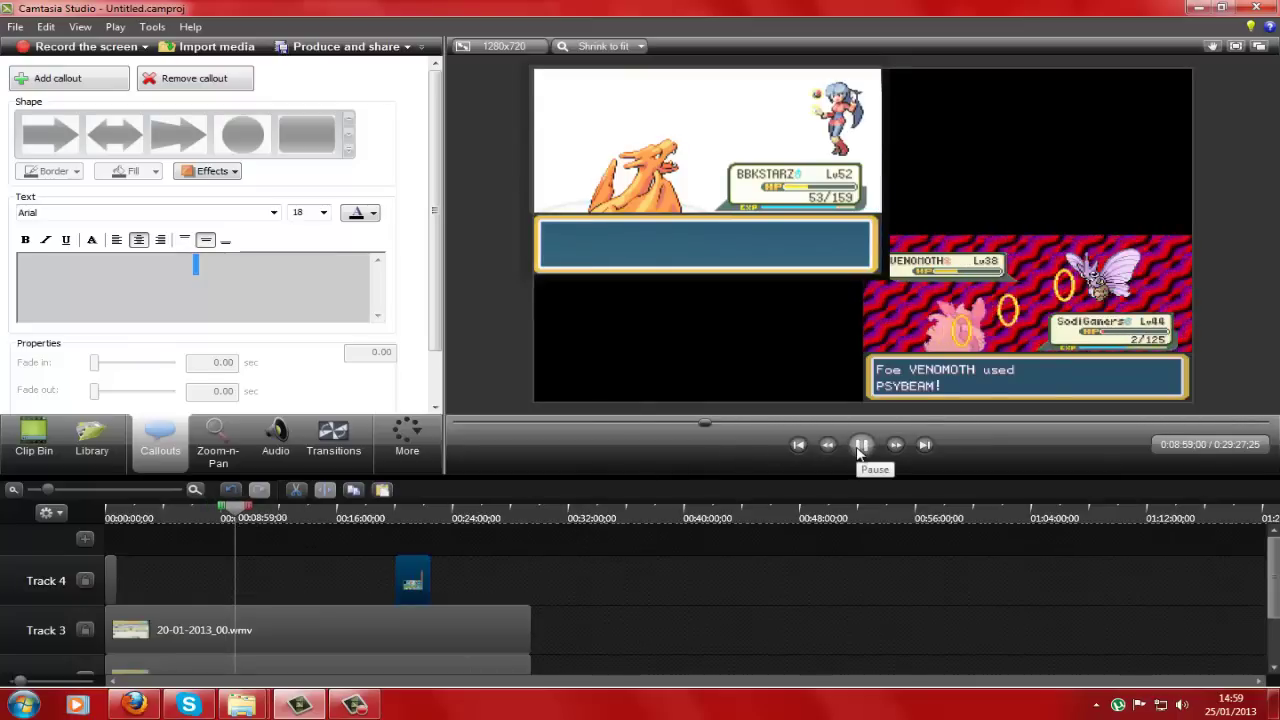
click(860, 446)
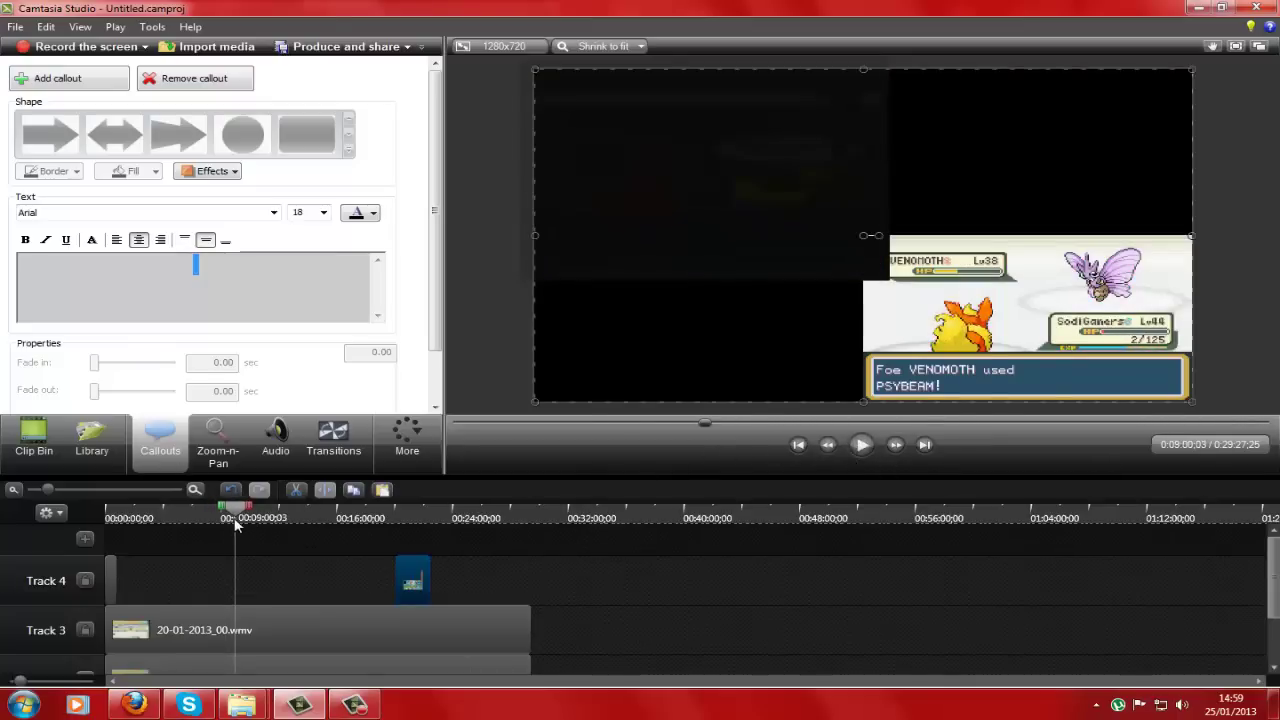
click(229, 518)
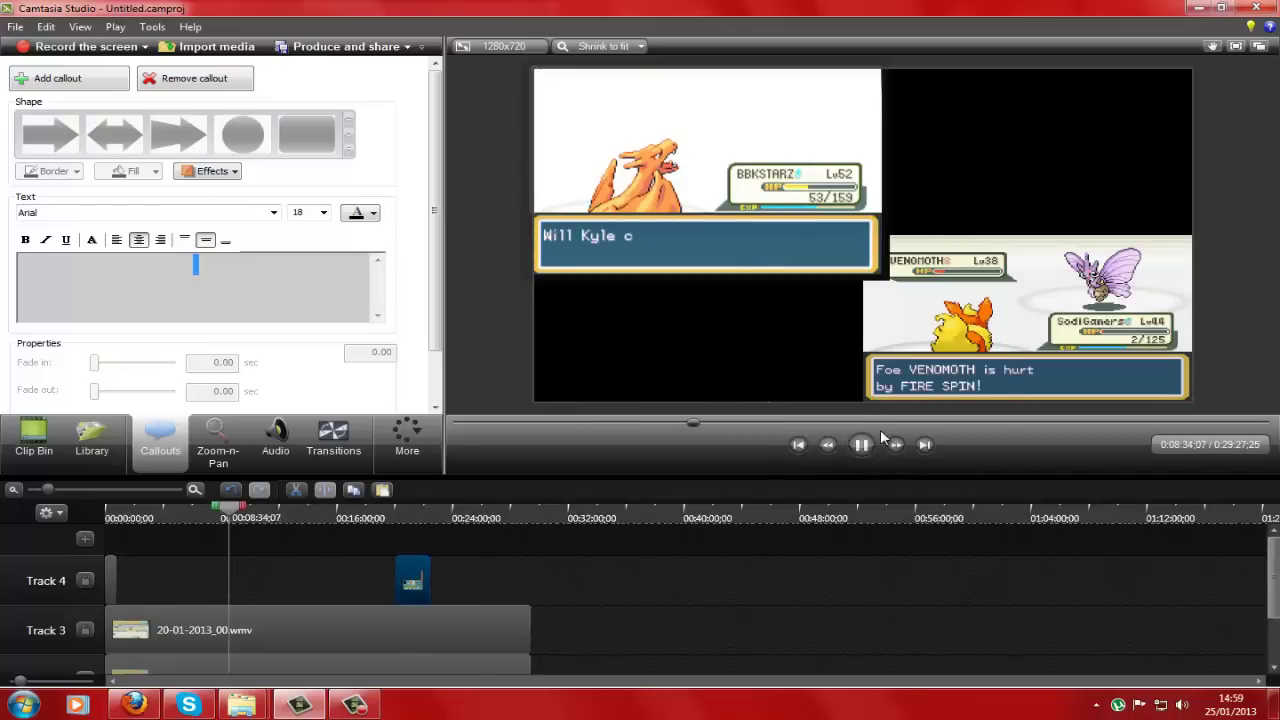
click(236, 520)
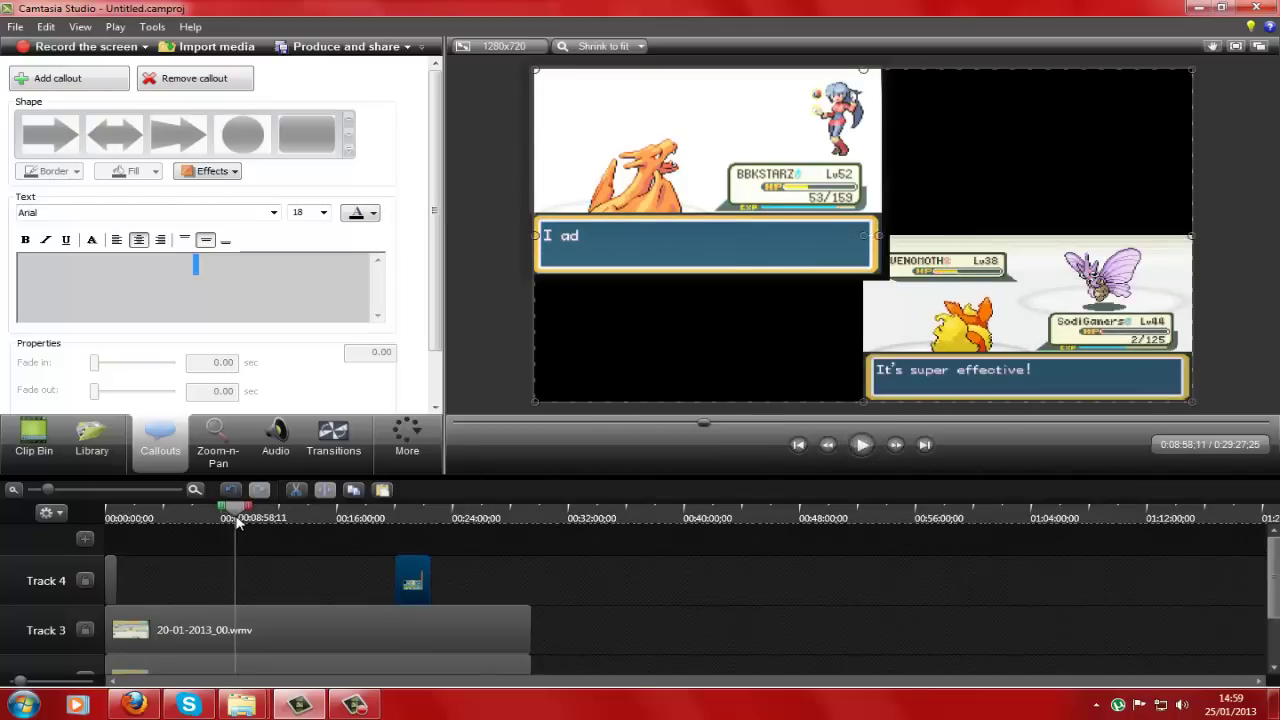
click(864, 447)
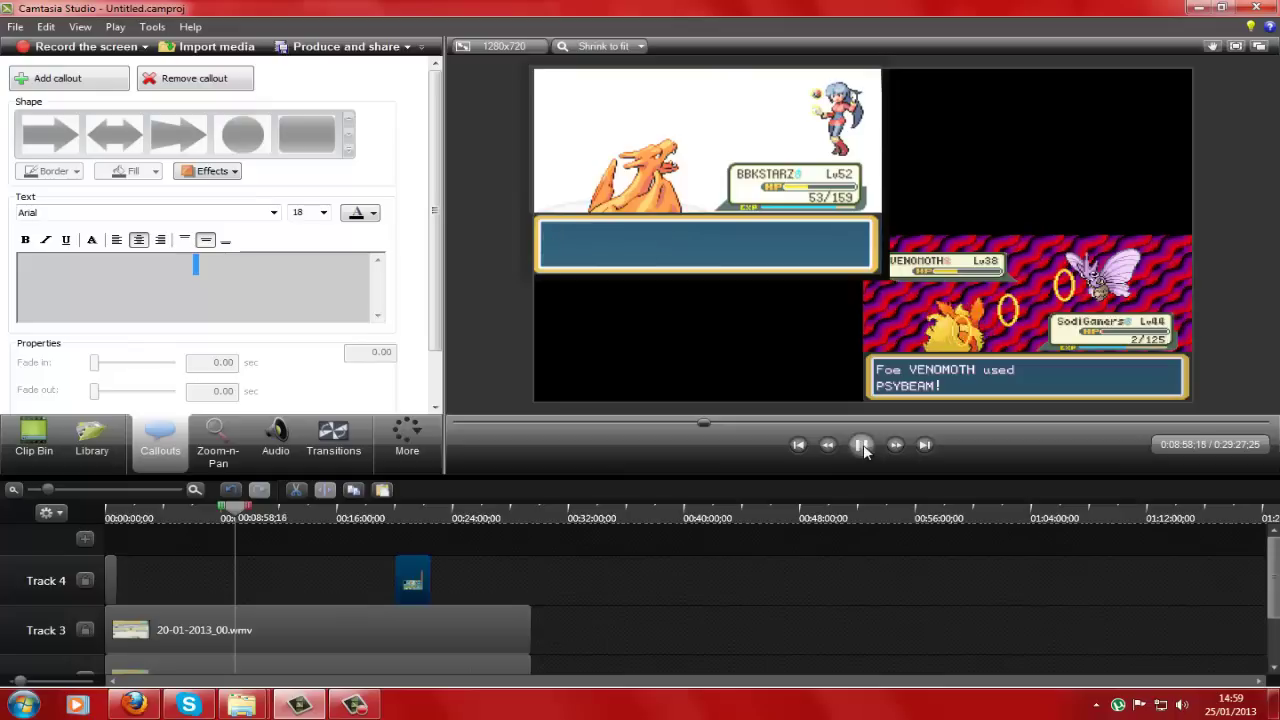
click(862, 446)
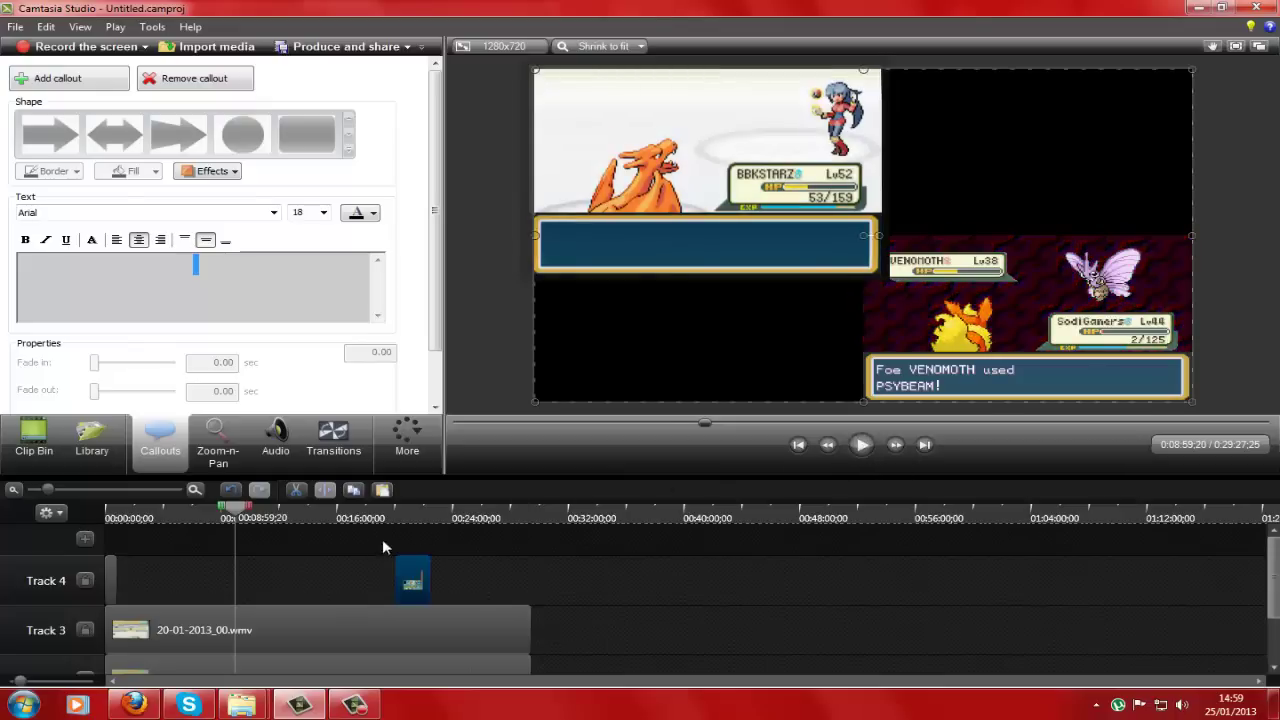
drag(118, 582, 235, 584)
click(30, 450)
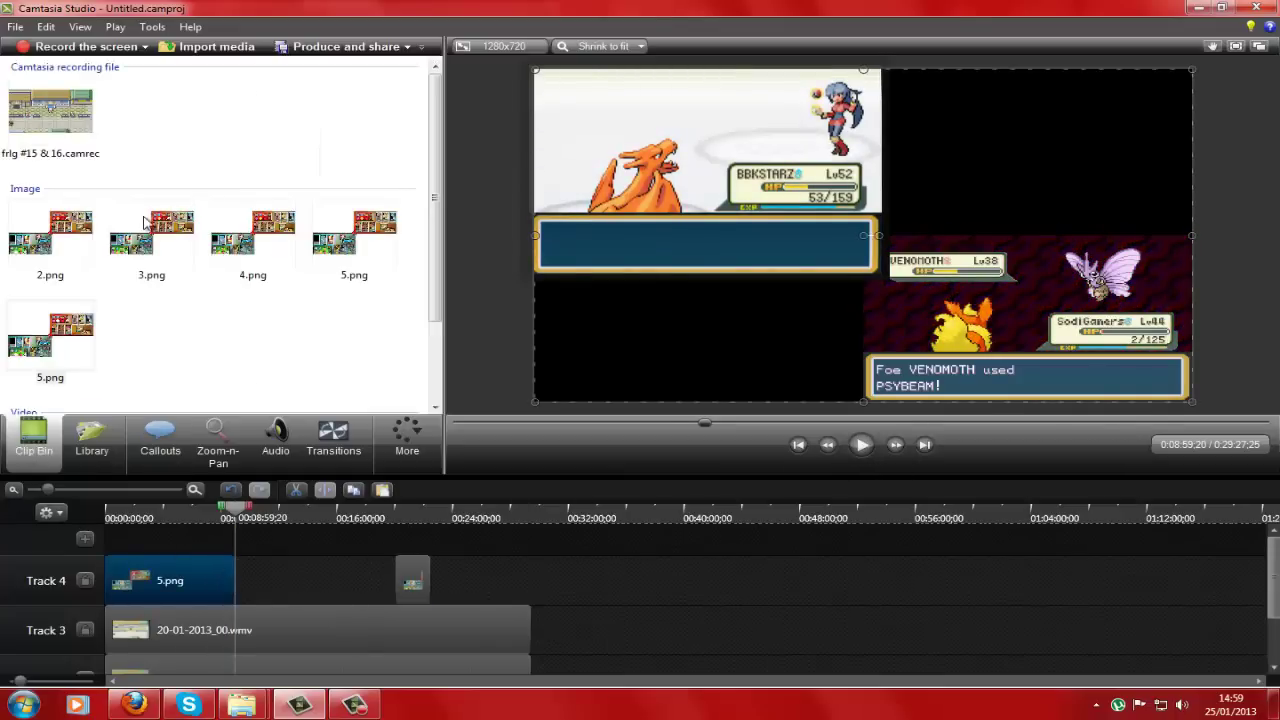
drag(386, 566, 250, 576)
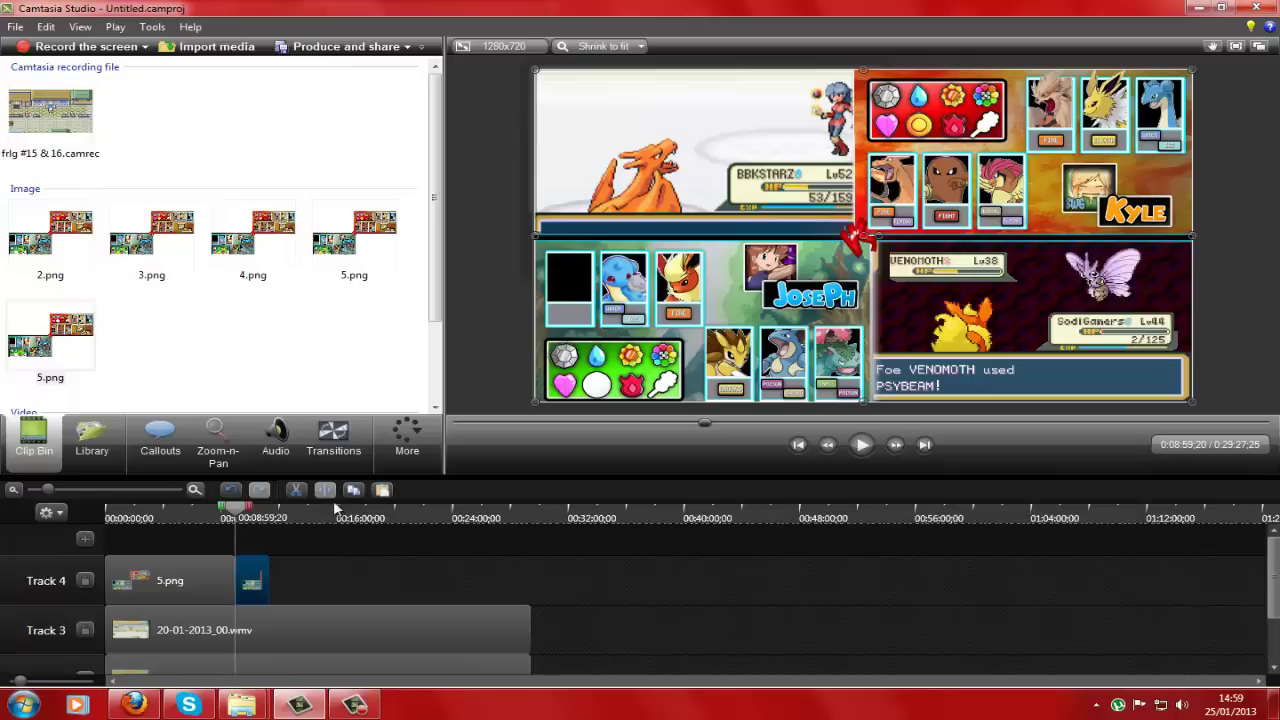
- Trim the 2.png overlay on Track 4 to end at 0:11:15;02, when the lower recording's gym battle is won
drag(248, 527, 257, 523)
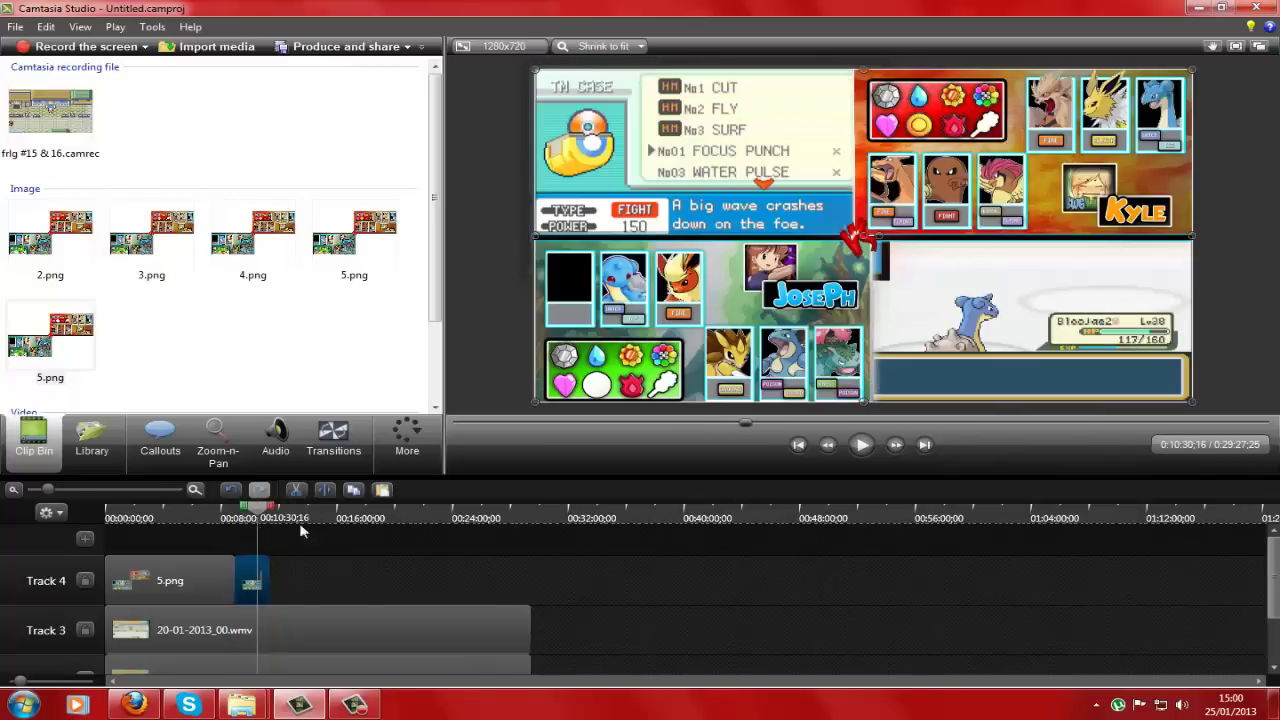
click(868, 447)
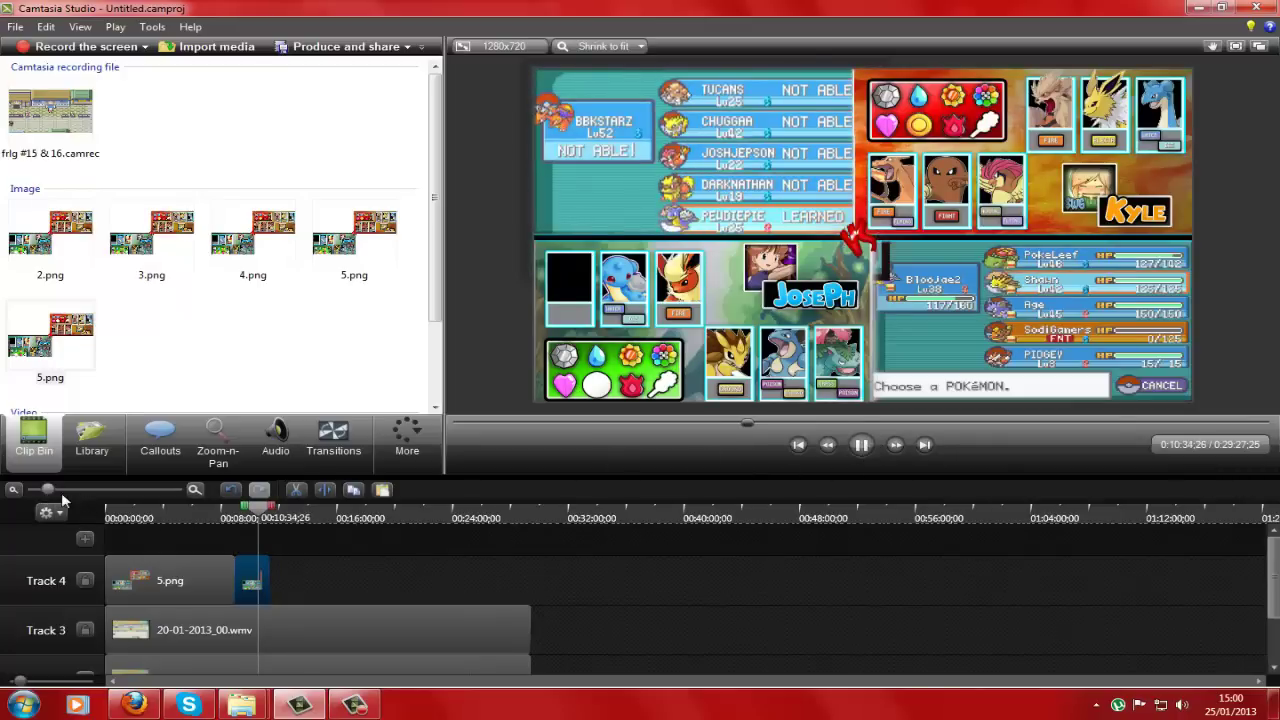
drag(49, 489, 114, 495)
click(891, 512)
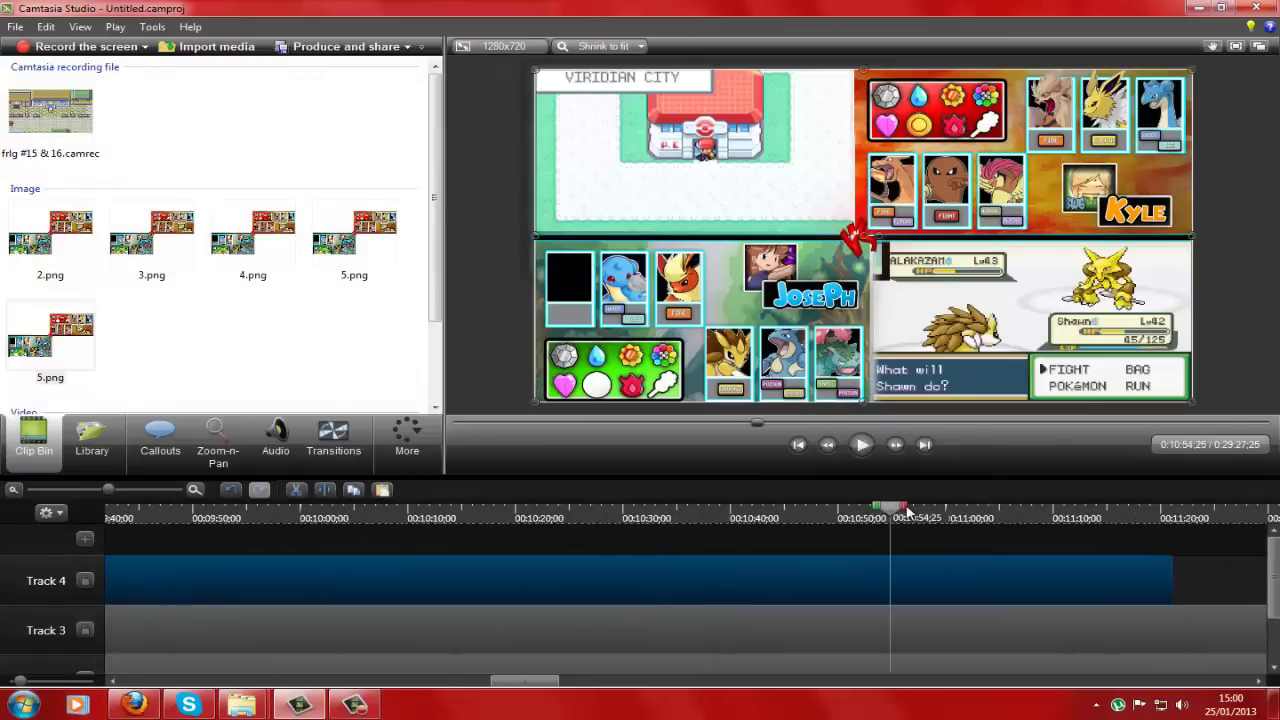
click(1005, 510)
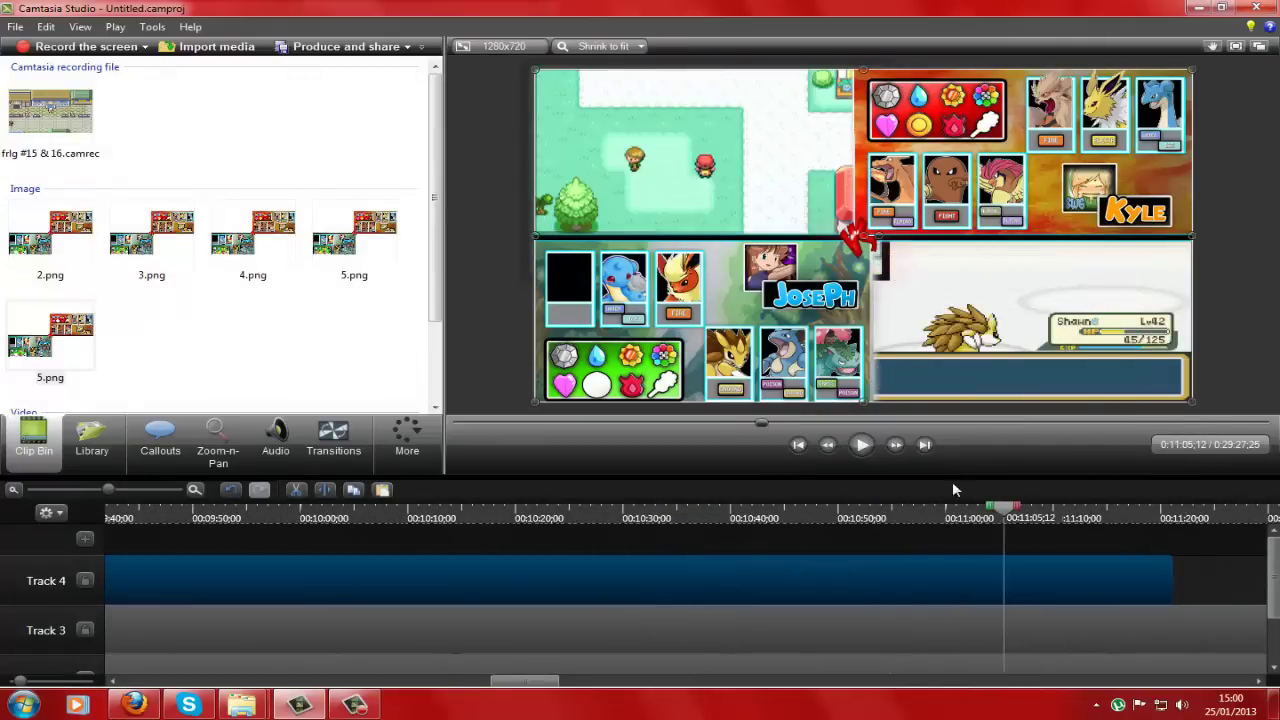
click(855, 452)
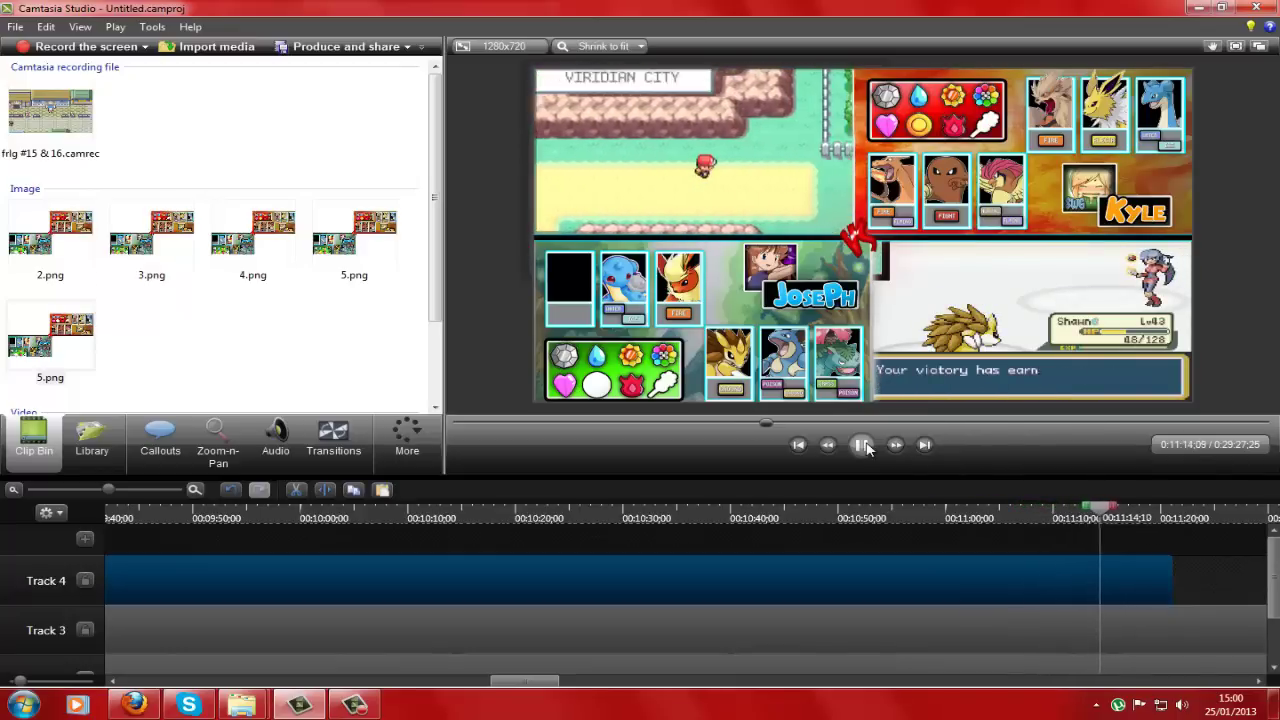
click(863, 445)
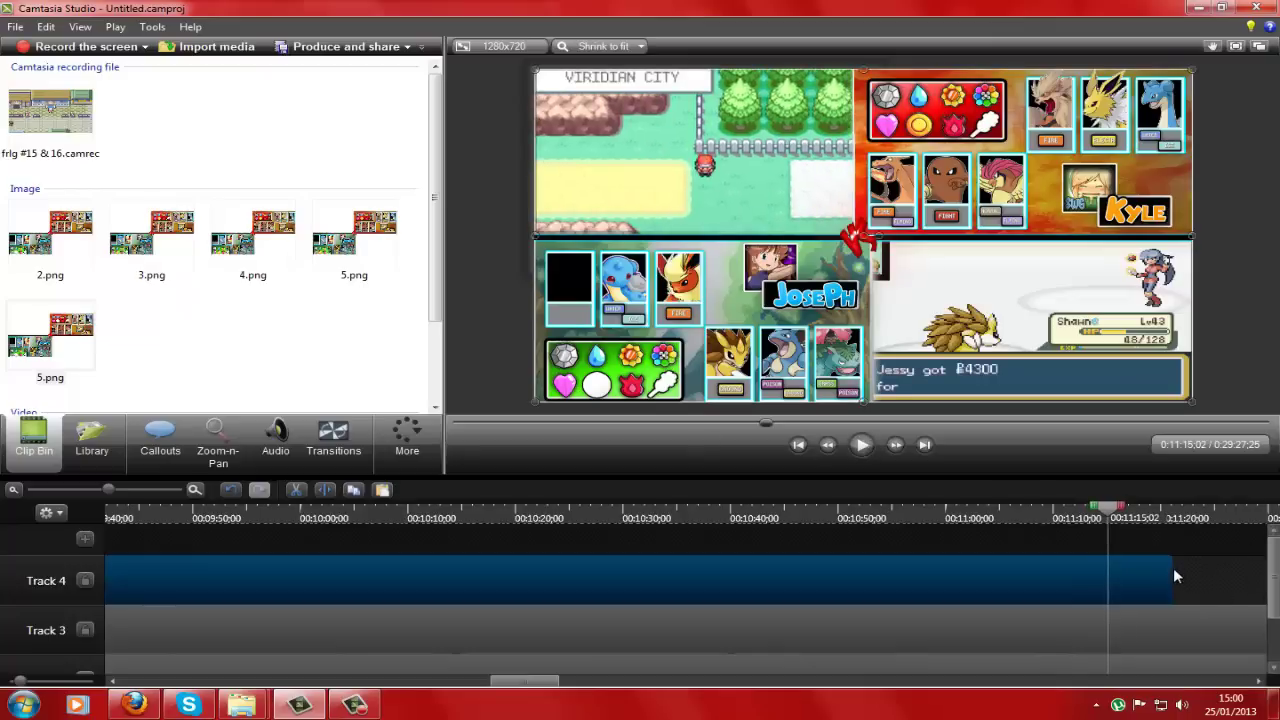
drag(1175, 577, 1108, 577)
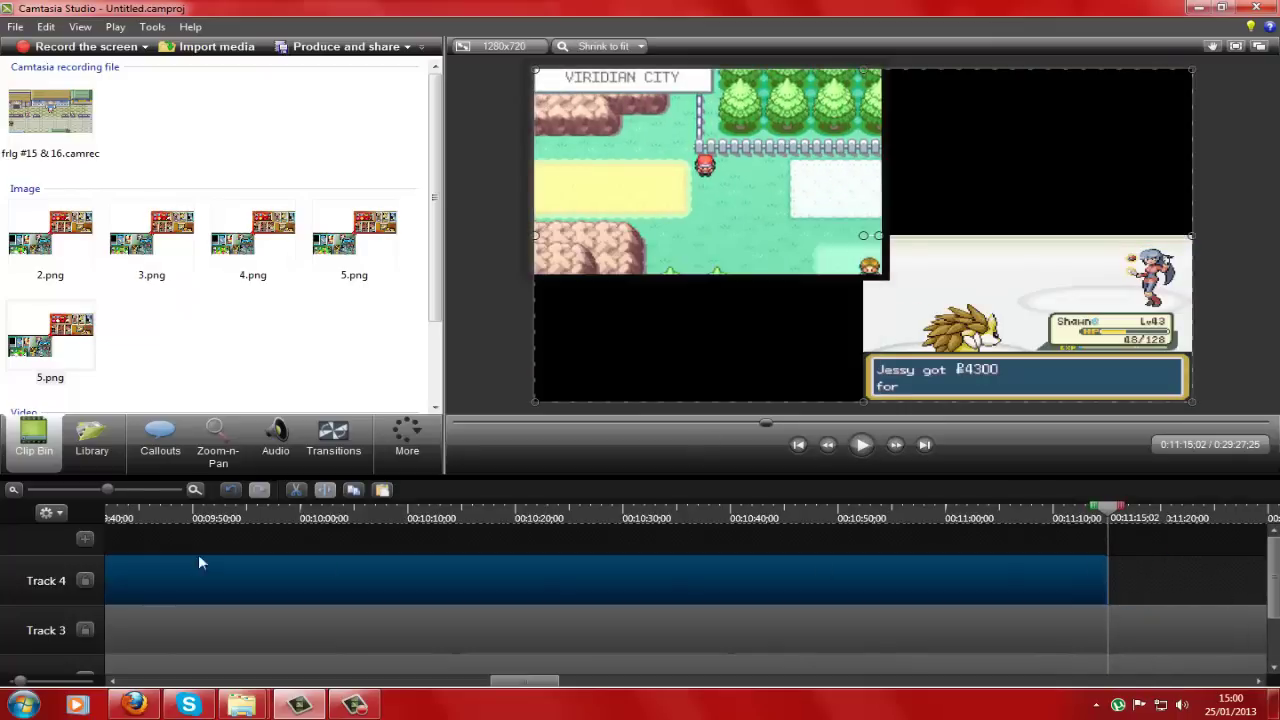
drag(107, 489, 30, 489)
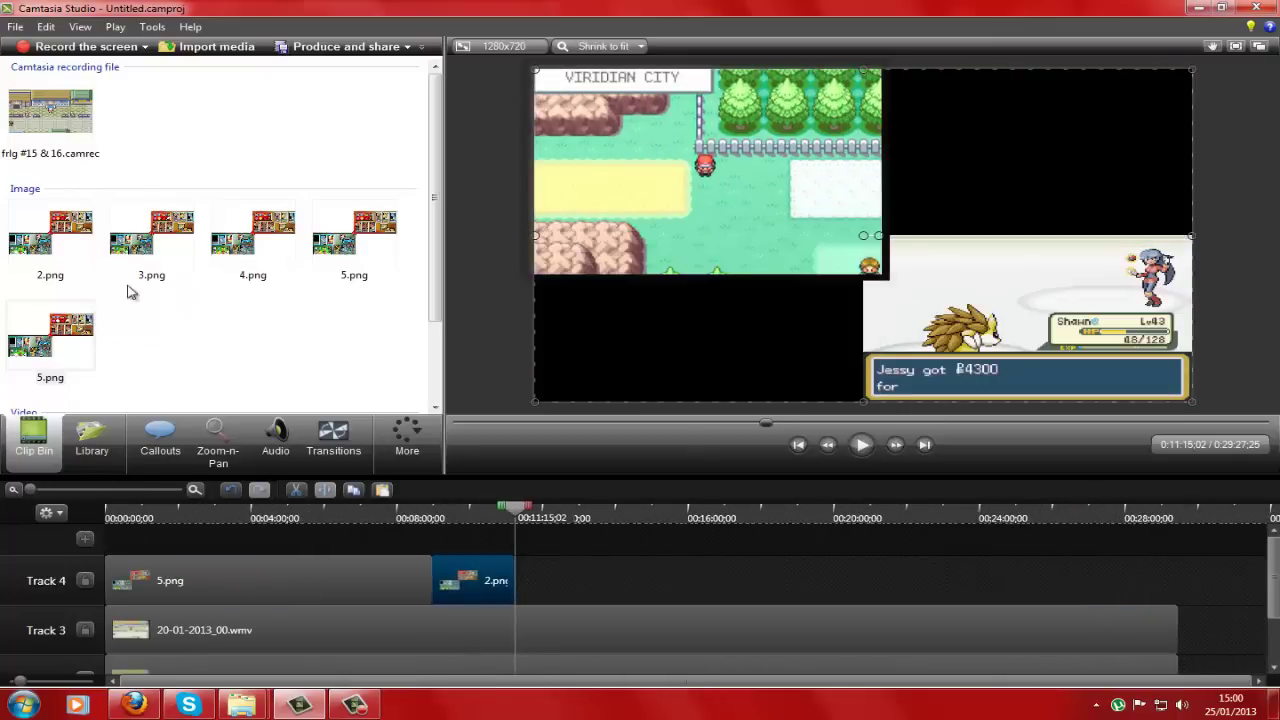
- Place the 3.png overlay on Track 4 directly after the 2.png overlay, starting at 0:11:15;02
drag(152, 245, 467, 427)
drag(557, 597, 555, 590)
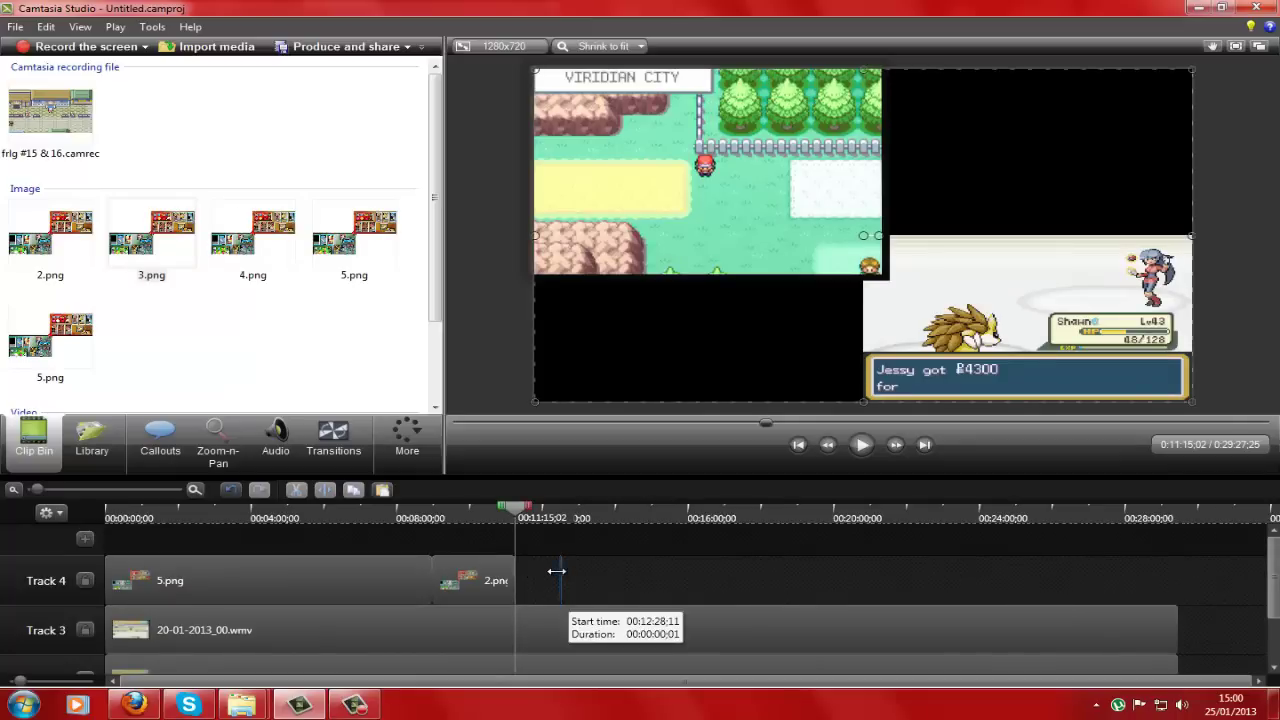
drag(559, 573, 517, 575)
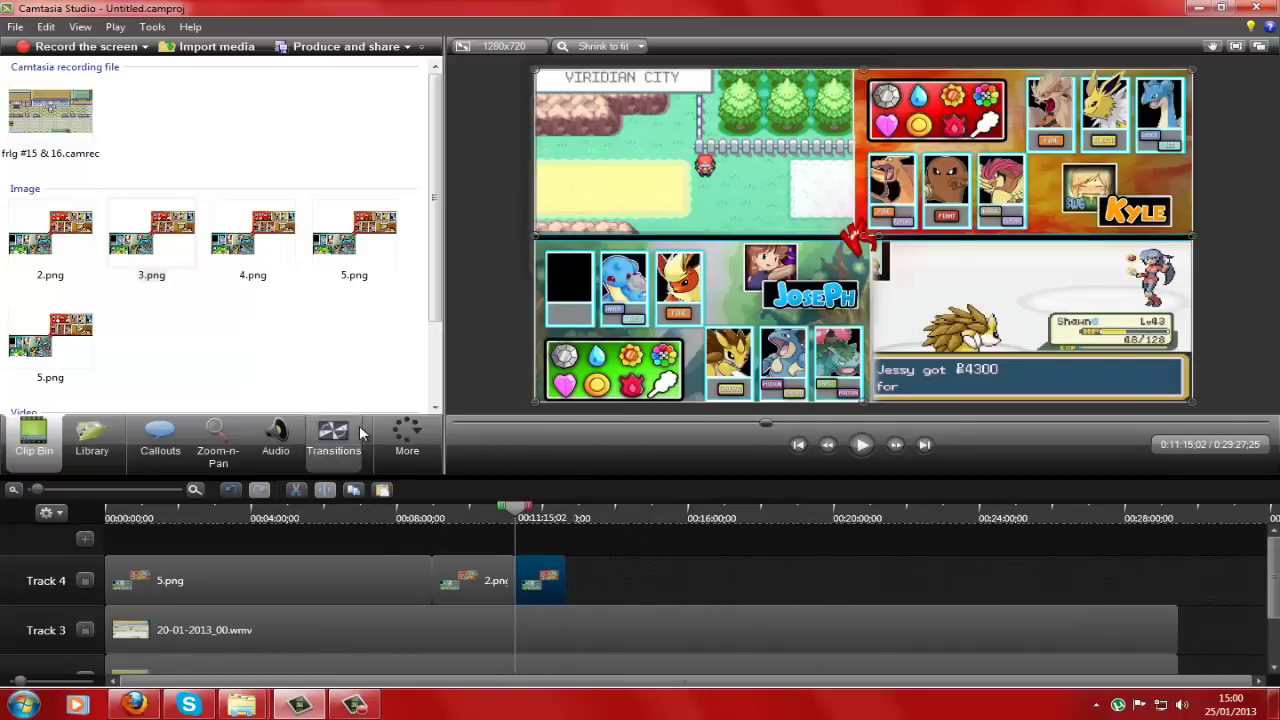
- Add Radial blur transitions between the 5.png, 2.png and 3.png overlays on Track 4 and preview the second one
click(334, 438)
scroll(297, 275, down, 3)
scroll(297, 275, down, 1)
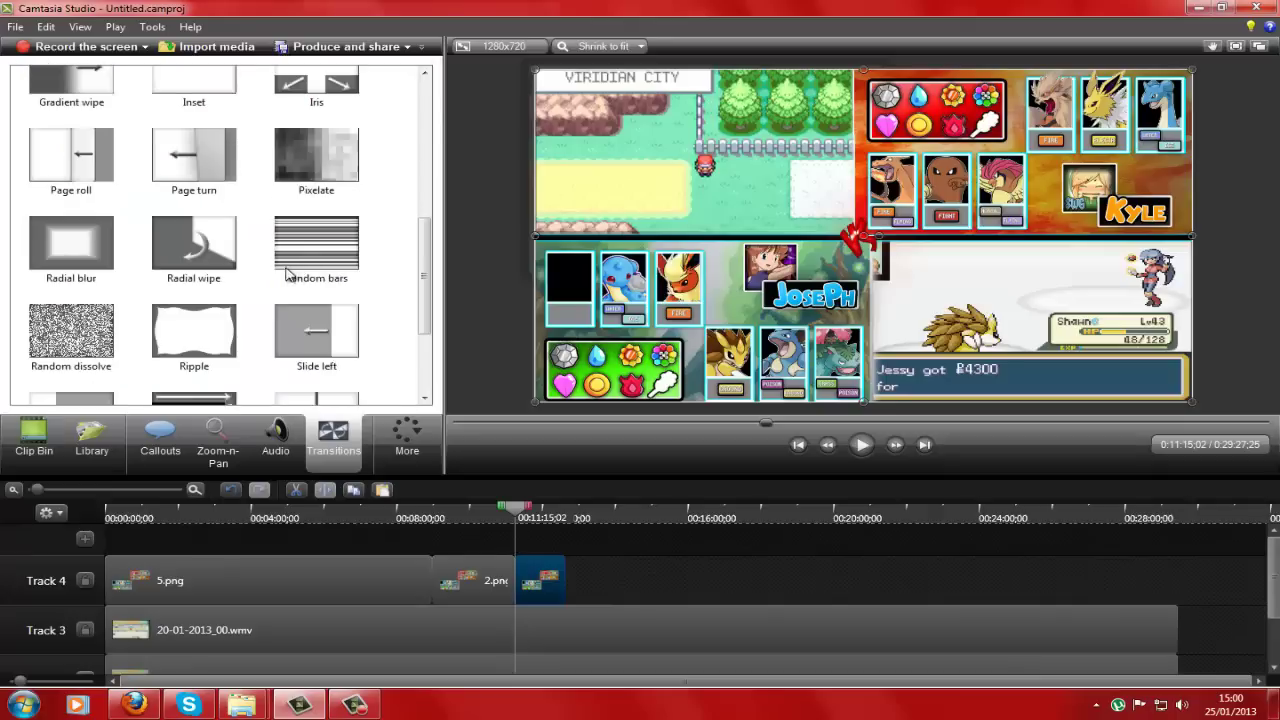
drag(110, 268, 353, 512)
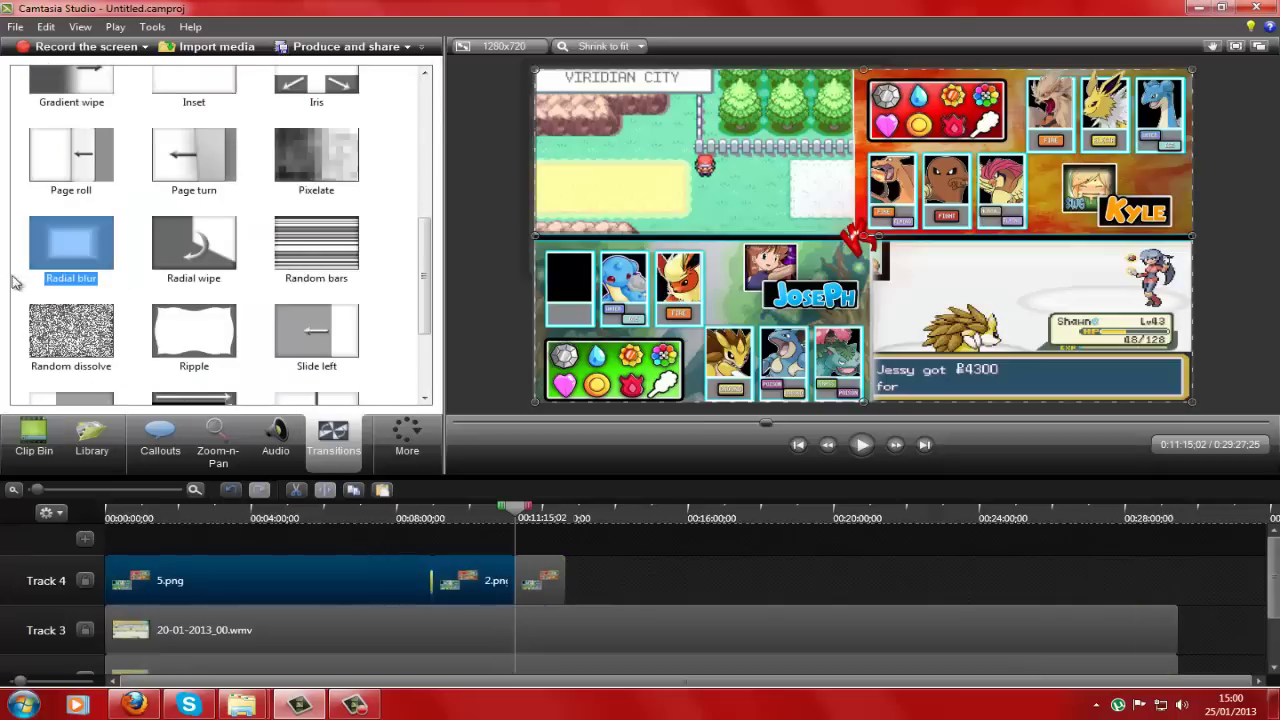
drag(60, 270, 131, 282)
drag(530, 560, 548, 572)
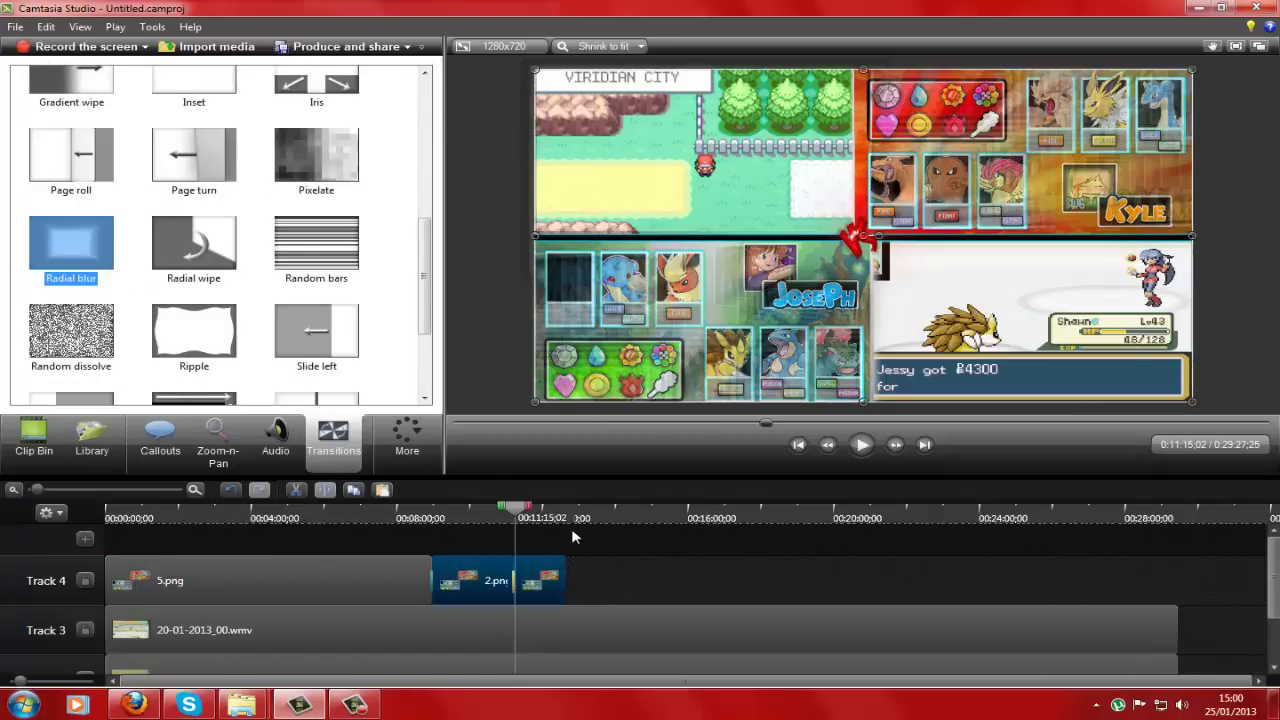
click(855, 447)
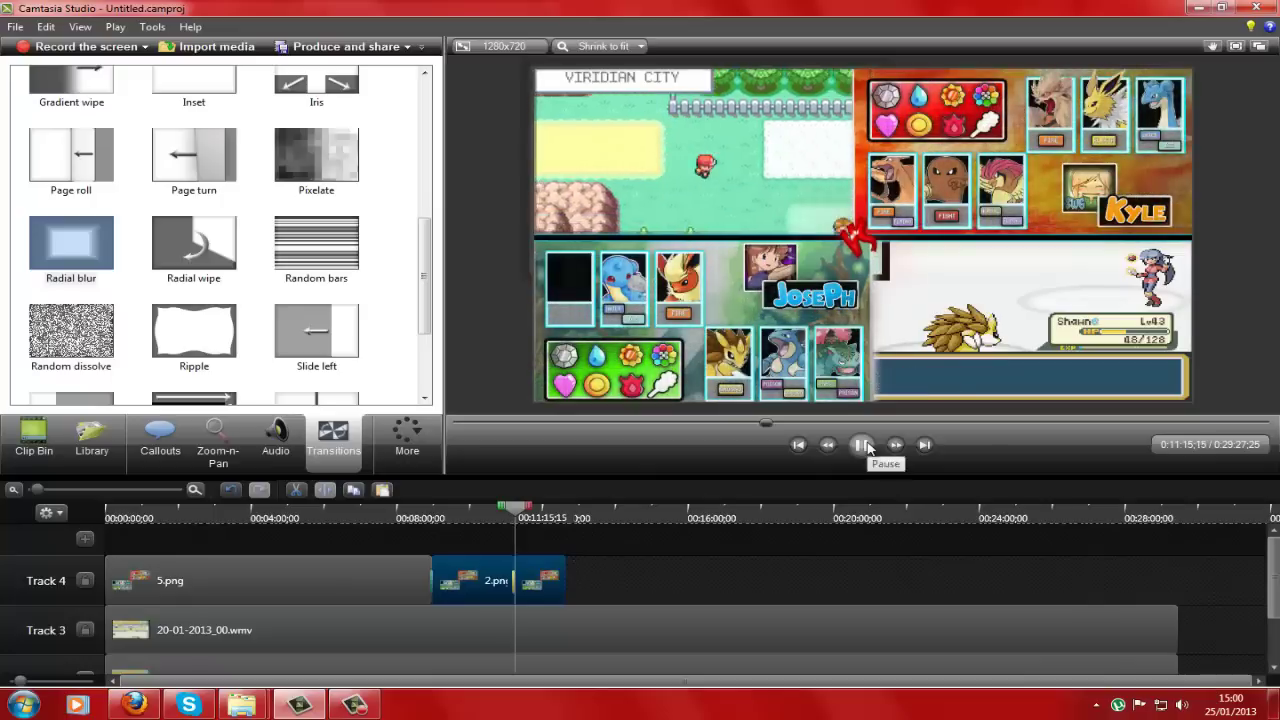
- Shrink the upper recording from Track 3 on the canvas so it fits its opening in the overlay
click(522, 231)
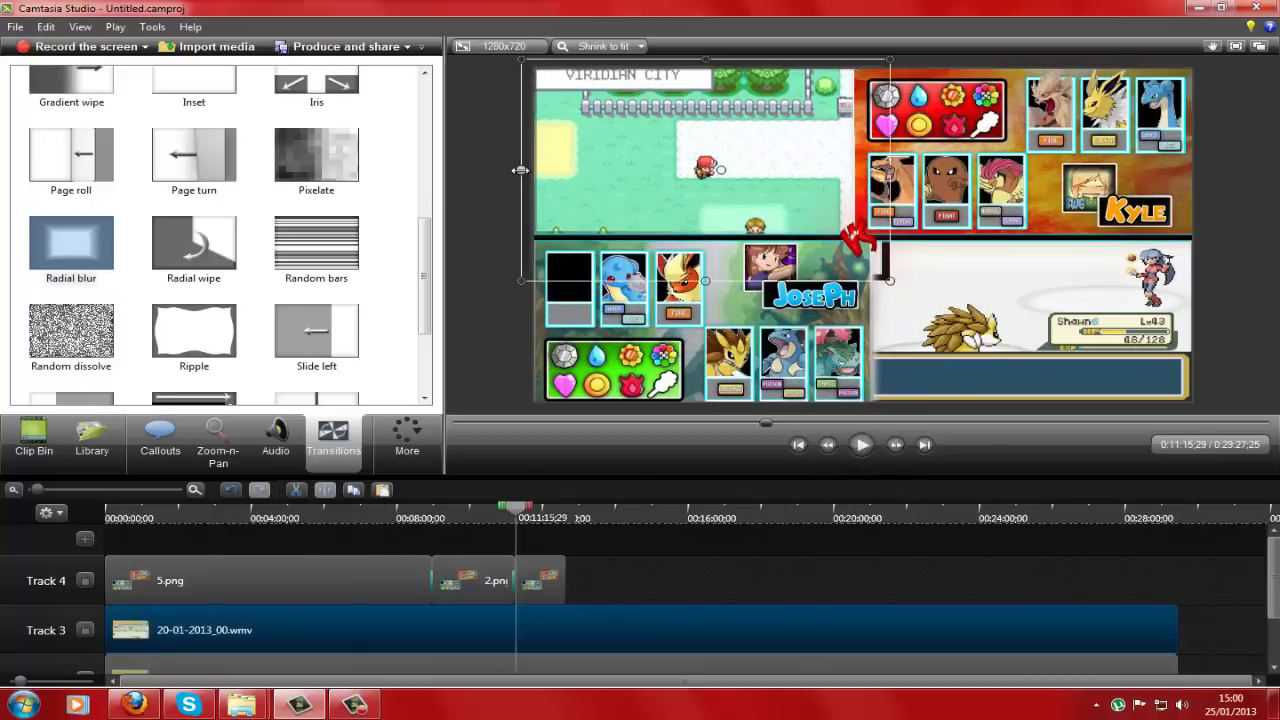
drag(520, 171, 526, 171)
drag(707, 57, 713, 61)
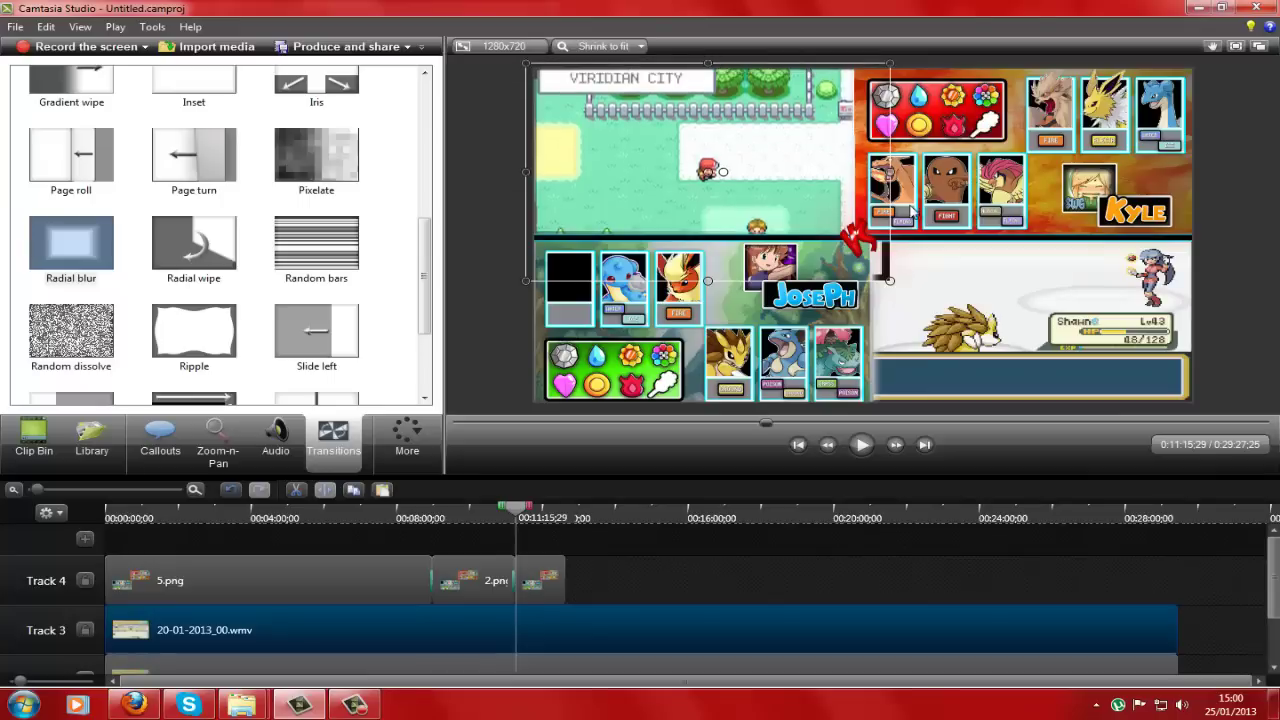
mouse_move(889, 172)
mouse_down()
mouse_move(851, 172)
mouse_move(864, 172)
mouse_up()
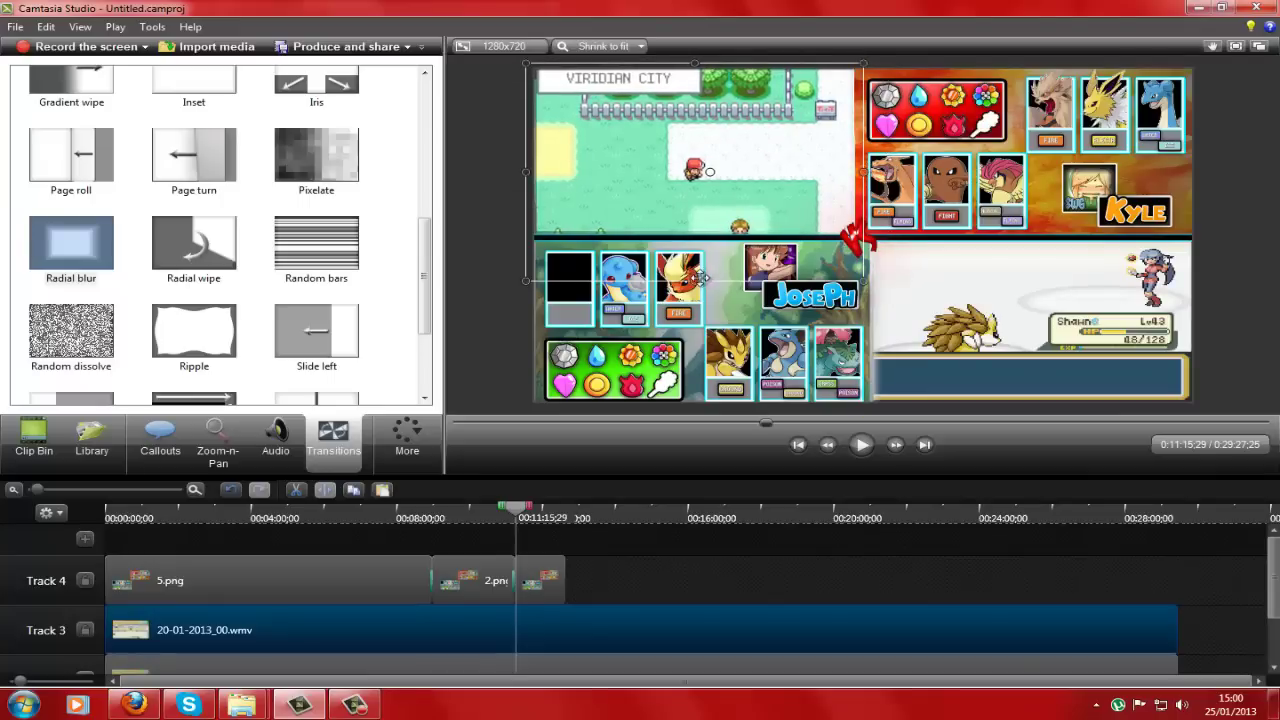
drag(703, 278, 715, 238)
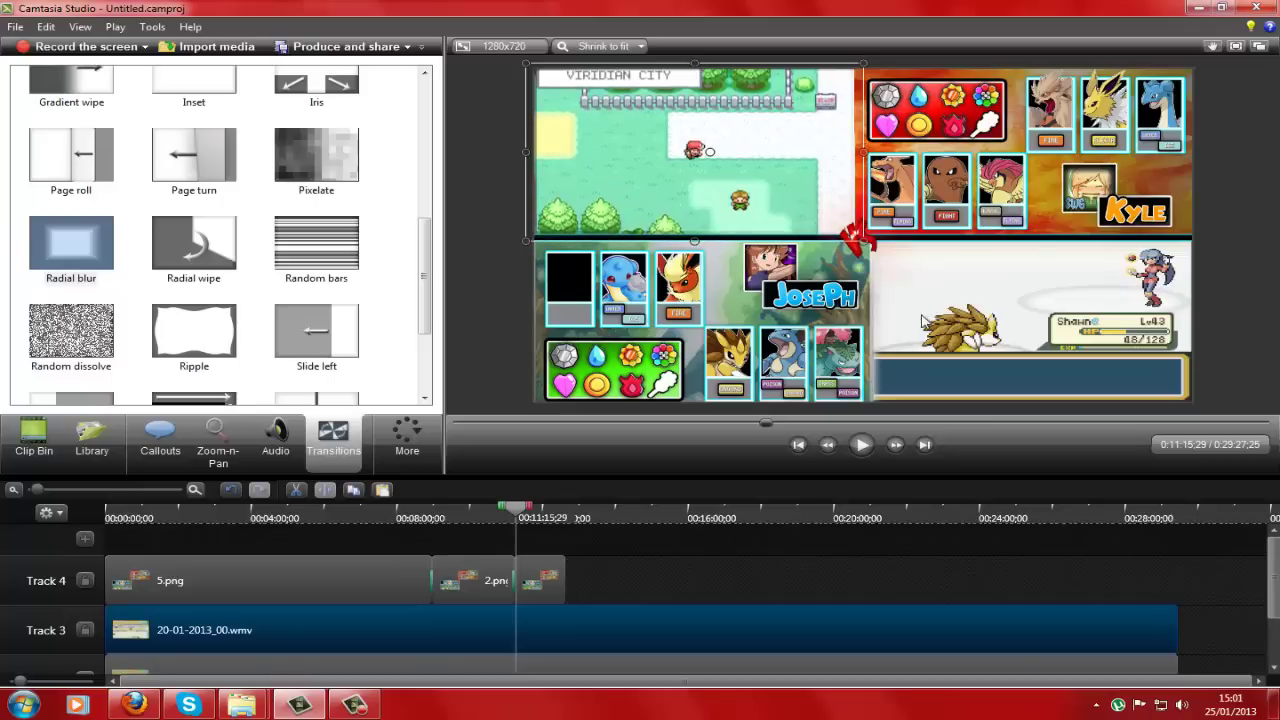
- Pull in the inner edge of the lower recording from Track 2 so it fits its opening in the overlay
click(850, 452)
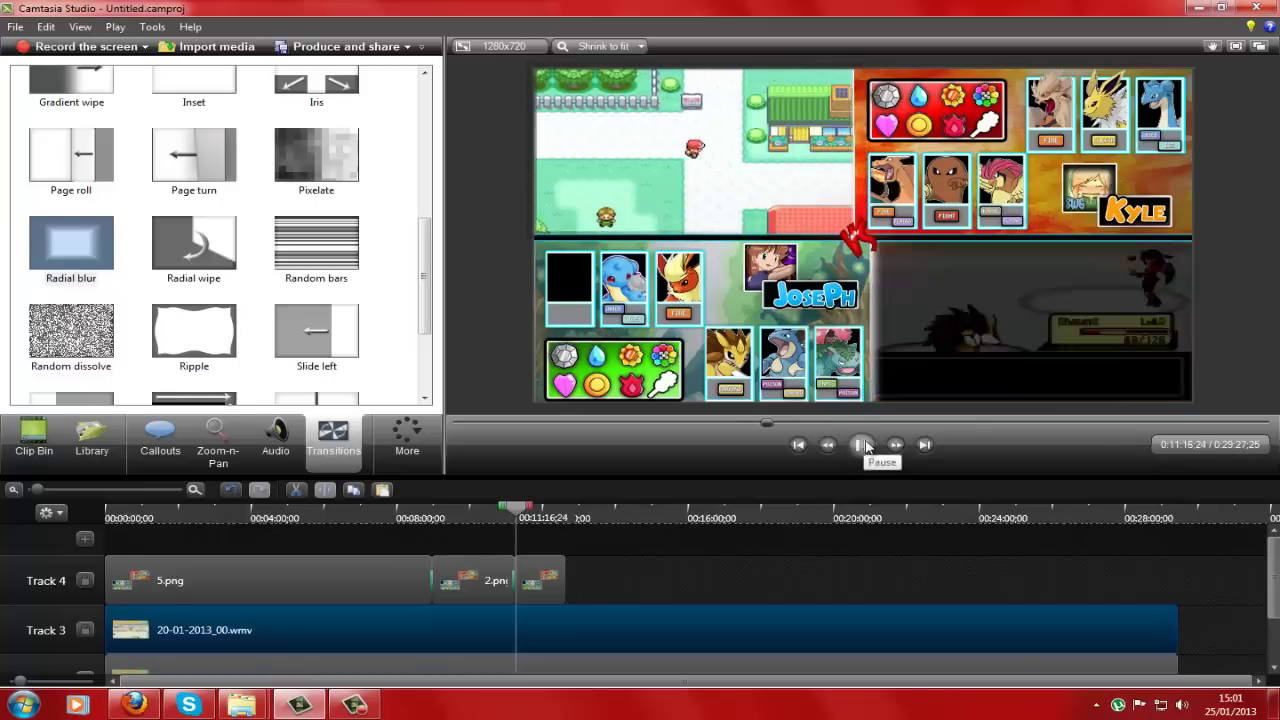
click(860, 448)
click(694, 663)
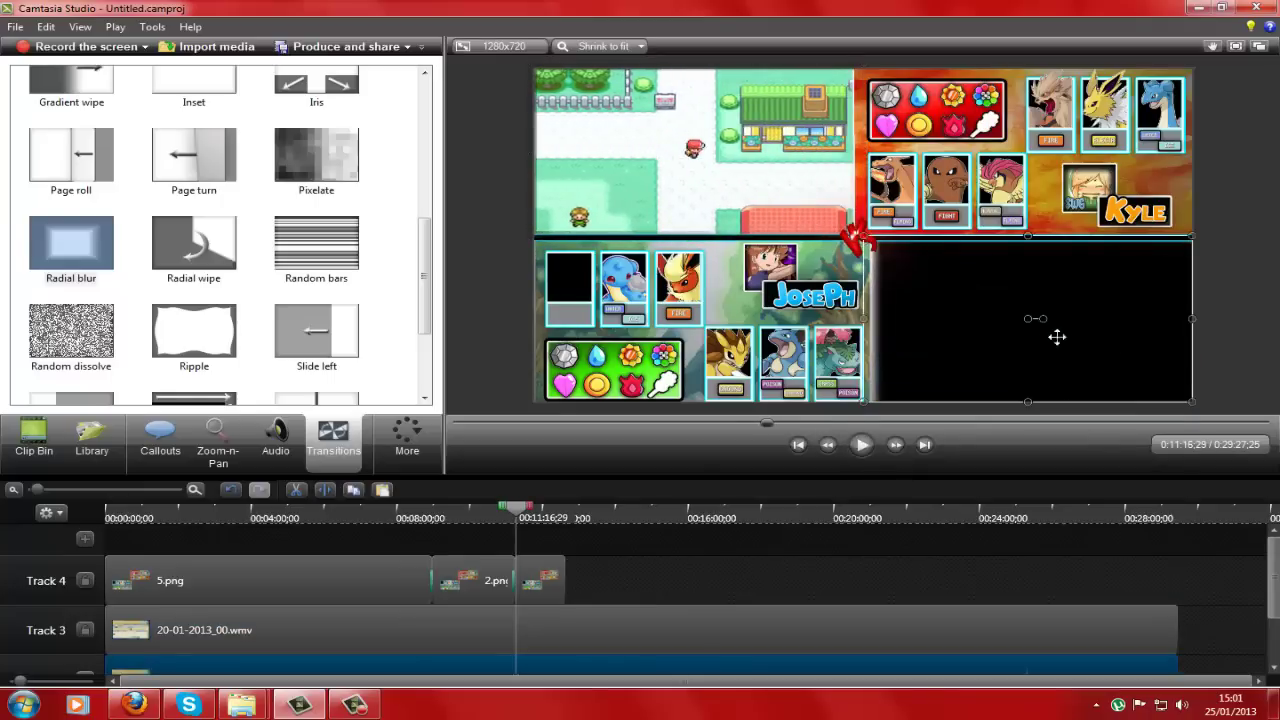
click(860, 446)
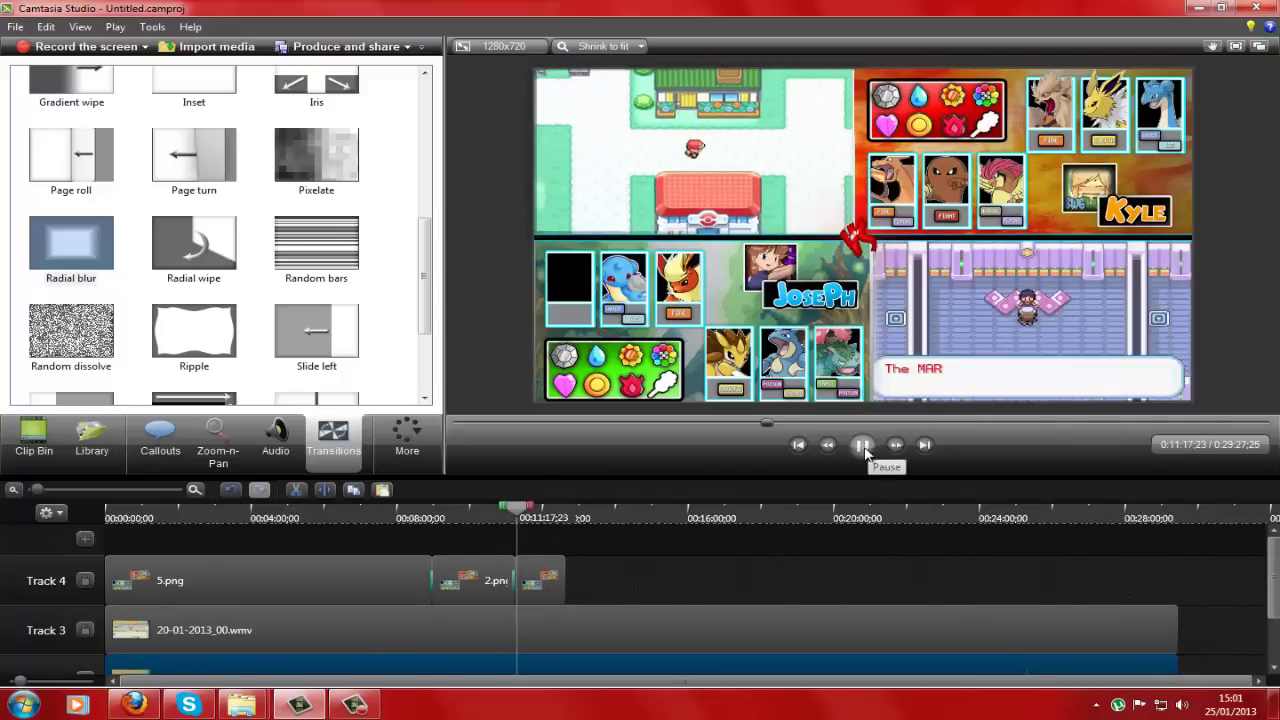
click(860, 446)
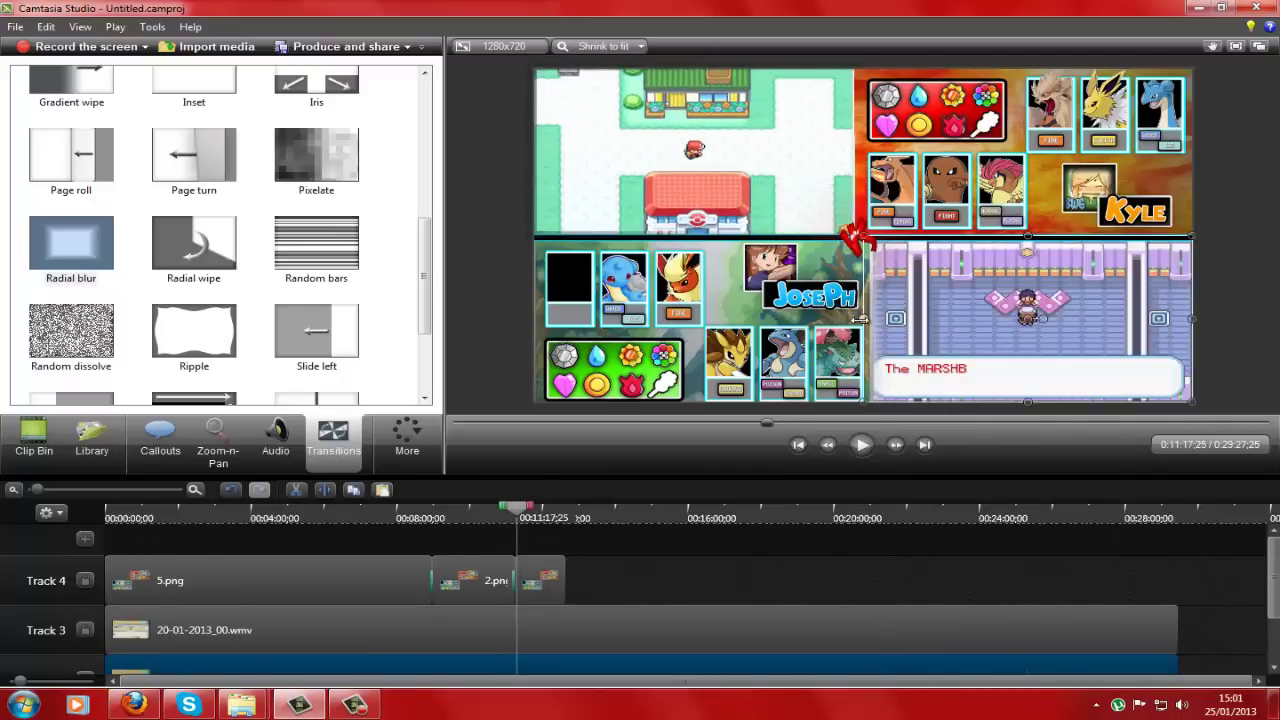
drag(862, 318, 870, 318)
mouse_move(1032, 238)
mouse_down()
mouse_move(1032, 249)
mouse_move(1032, 236)
mouse_up()
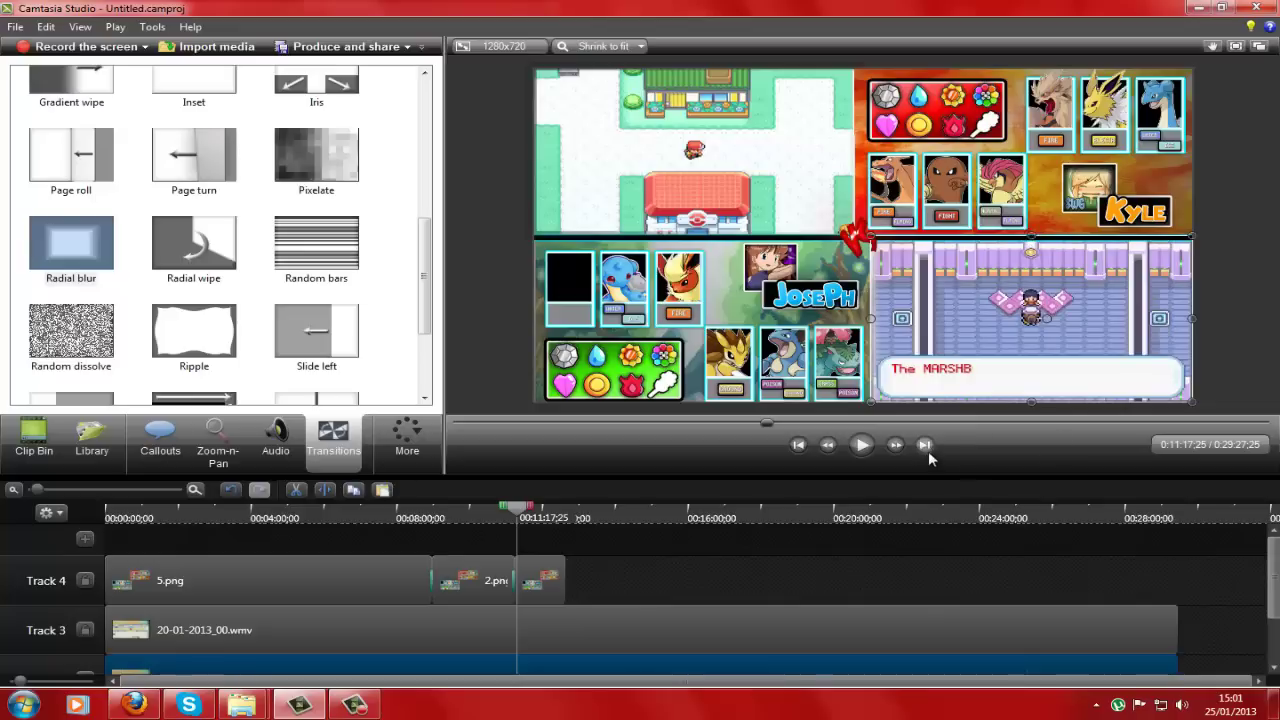
click(861, 444)
- Extend the 3.png overlay on Track 4 to the end of the recordings and check the picture at 0:27:45;04
mouse_move(617, 512)
mouse_down()
mouse_move(654, 509)
mouse_move(642, 509)
mouse_up()
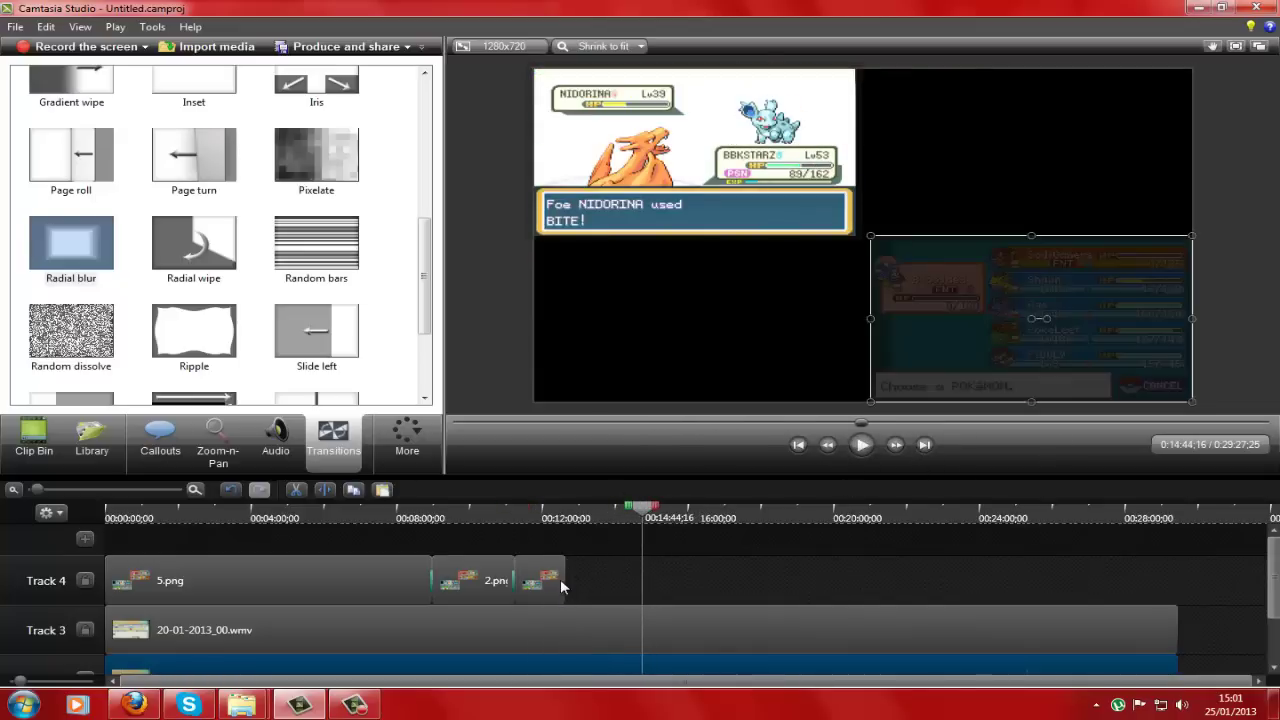
drag(565, 575, 1177, 572)
drag(875, 512, 1117, 518)
click(47, 453)
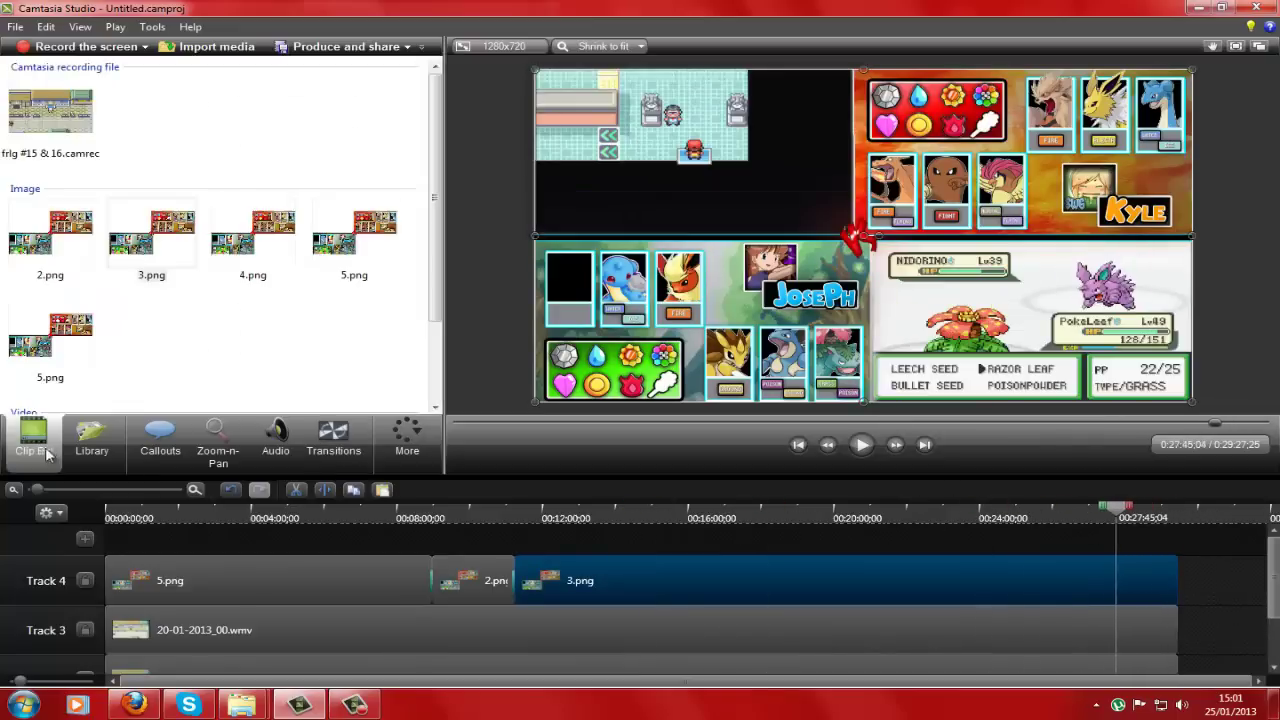
drag(280, 245, 895, 543)
drag(1181, 573, 1181, 573)
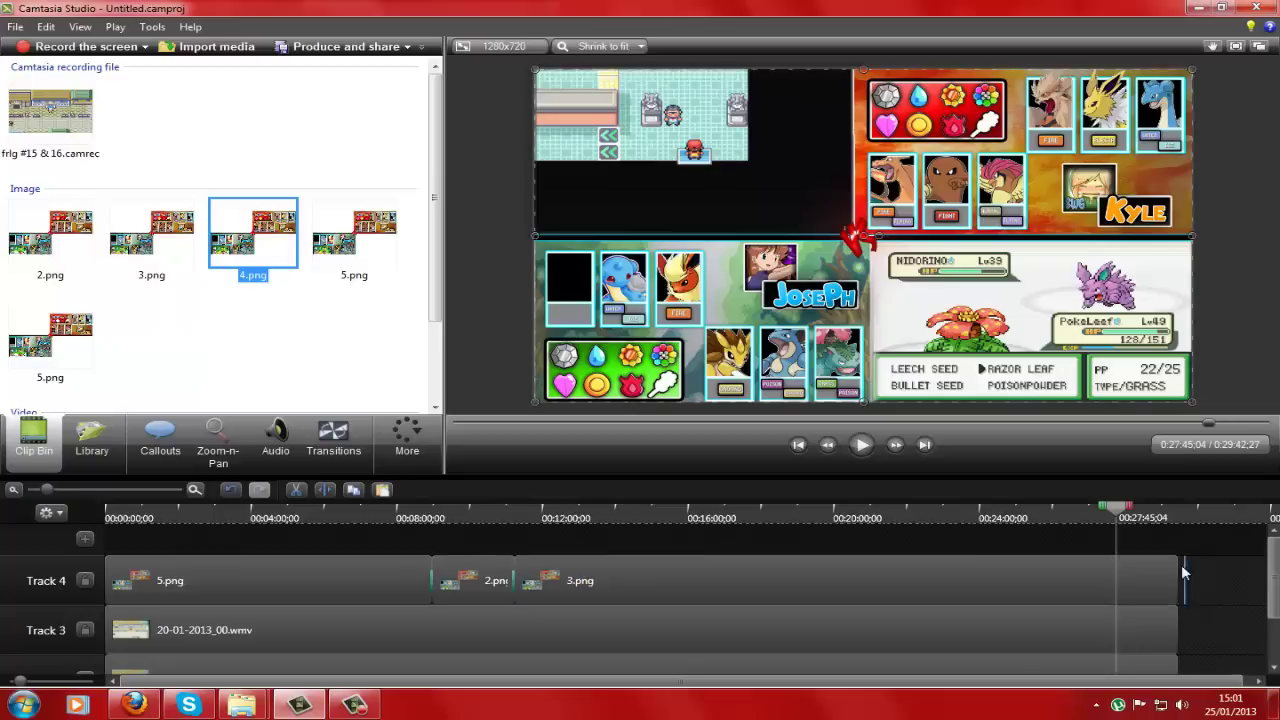
click(1184, 519)
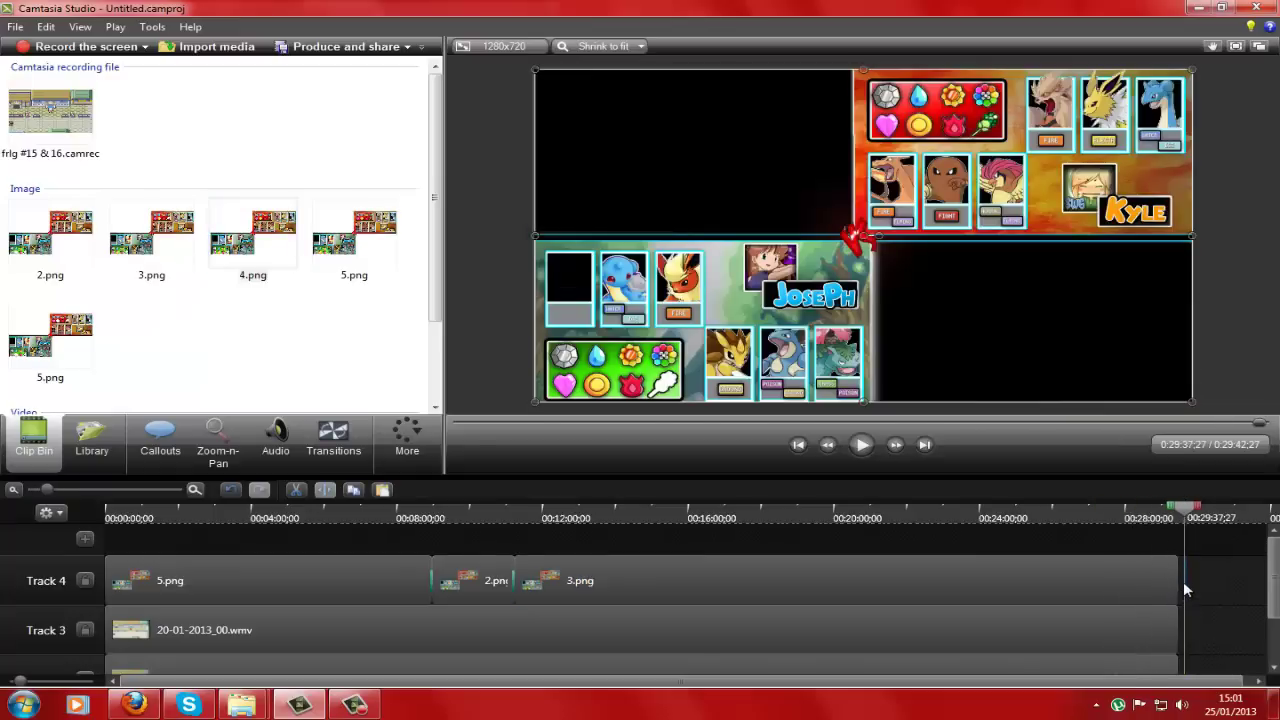
key(Delete)
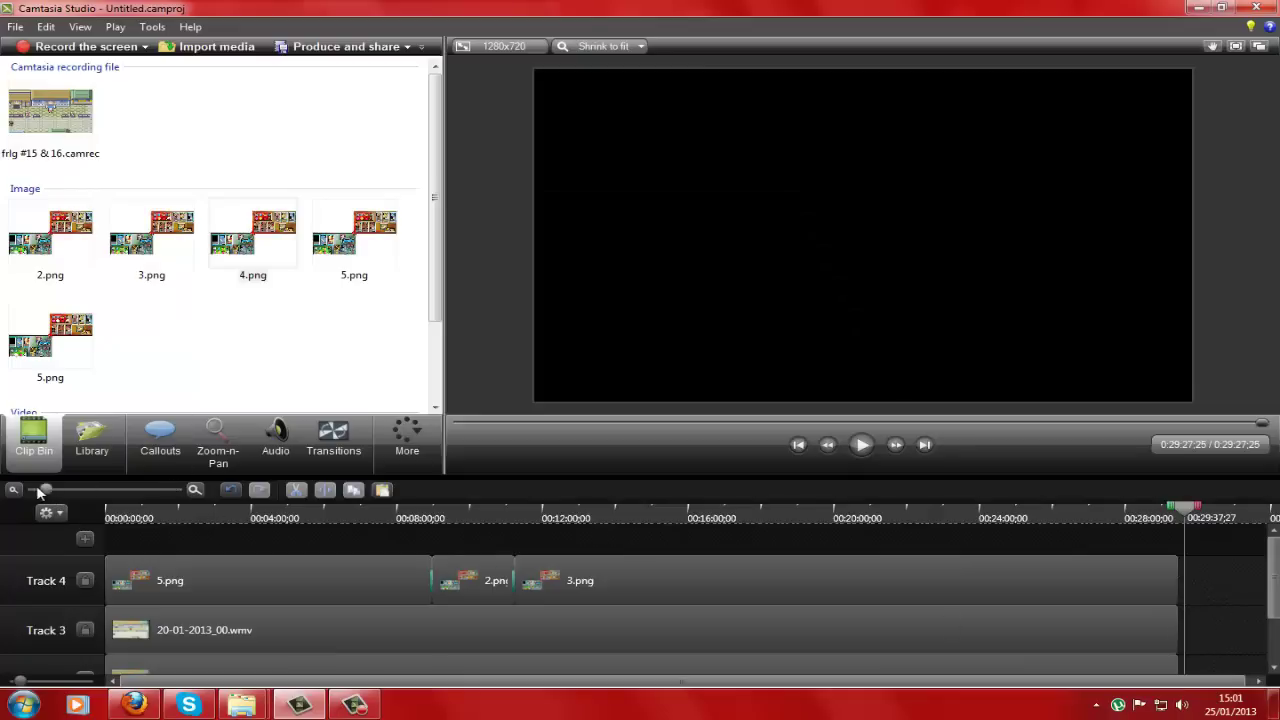
- Import the Z-Outro video from the pokemon fr lf versus folder and place it on Track 2 right after the recording
drag(40, 490, 25, 482)
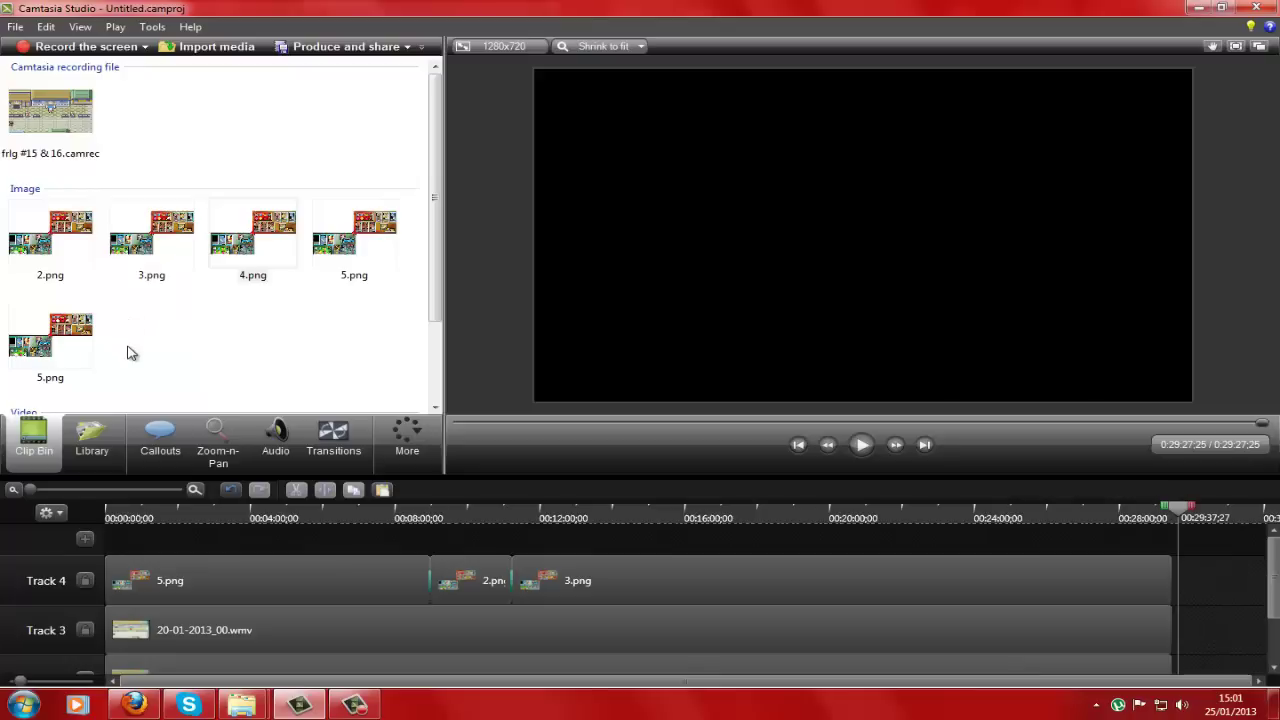
mouse_move(240, 705)
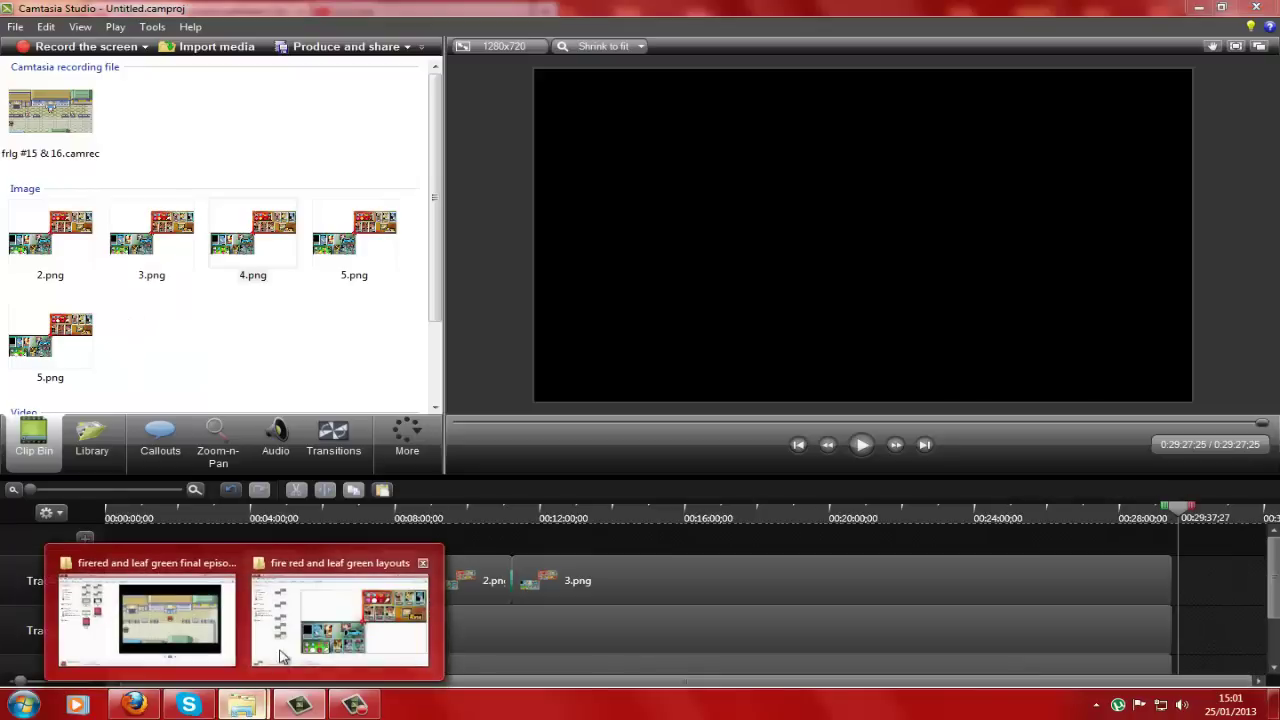
mouse_move(107, 607)
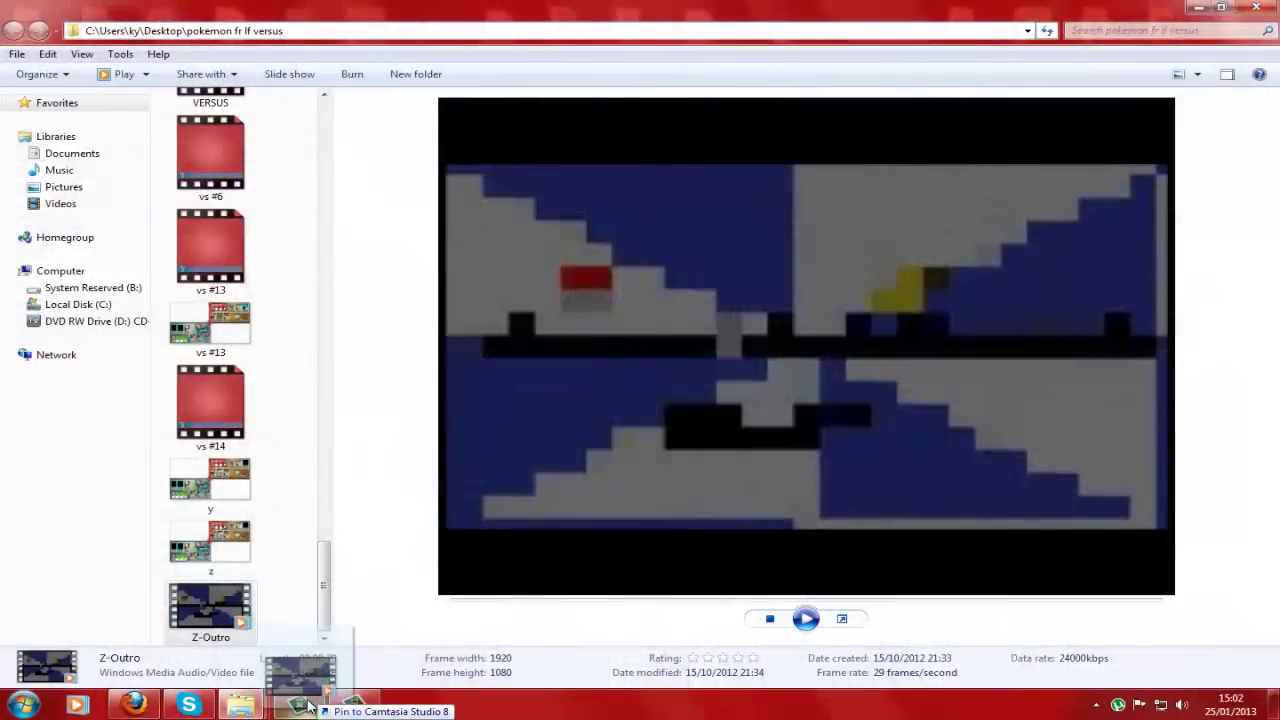
click(311, 683)
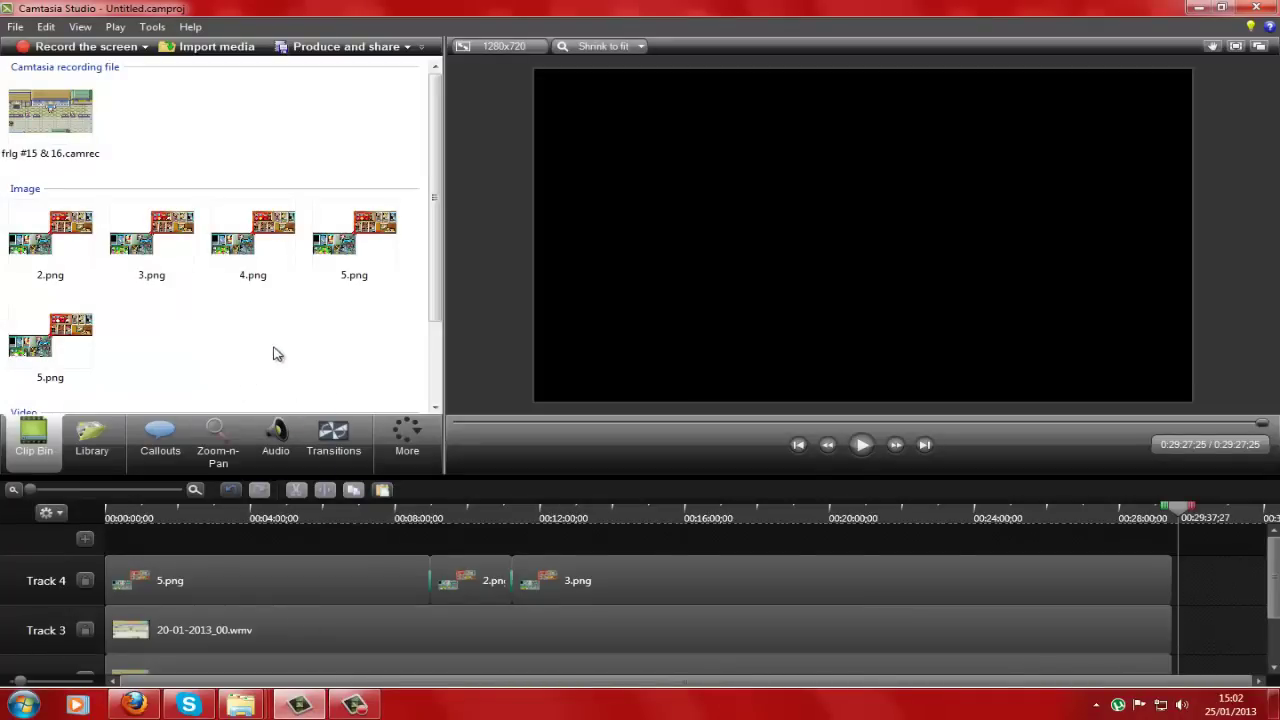
drag(135, 350, 752, 434)
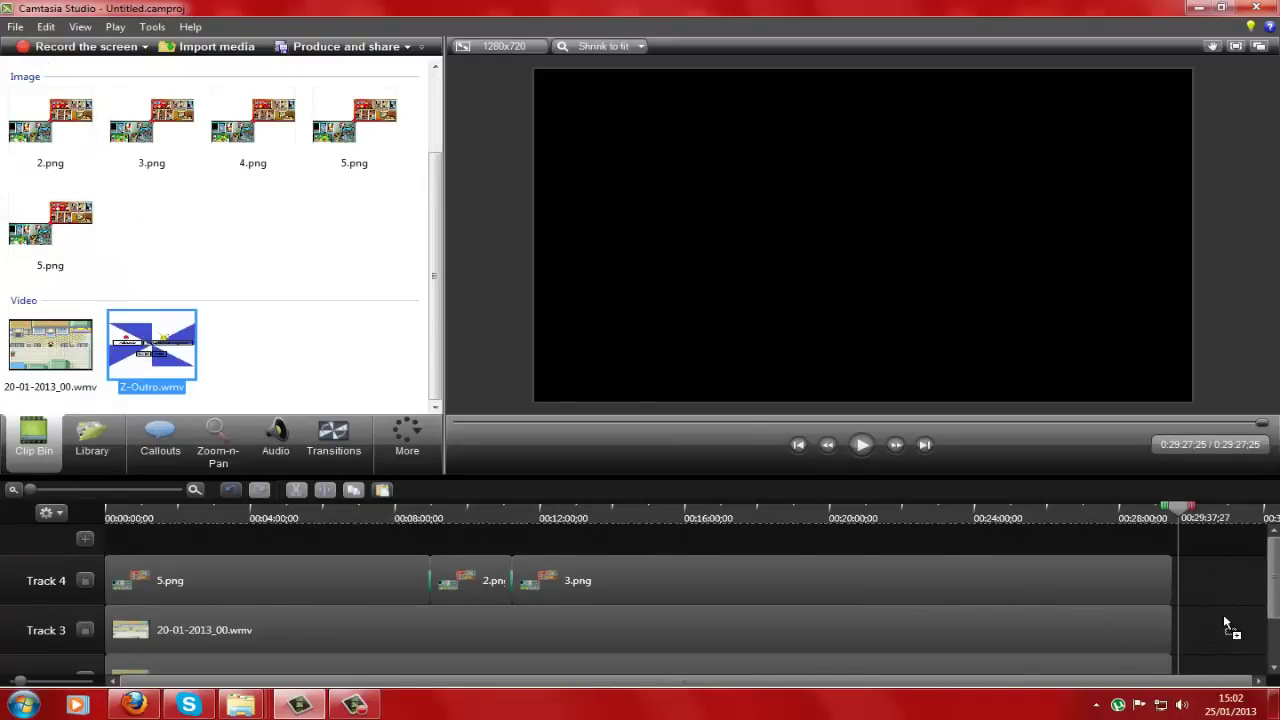
drag(1224, 622, 1172, 652)
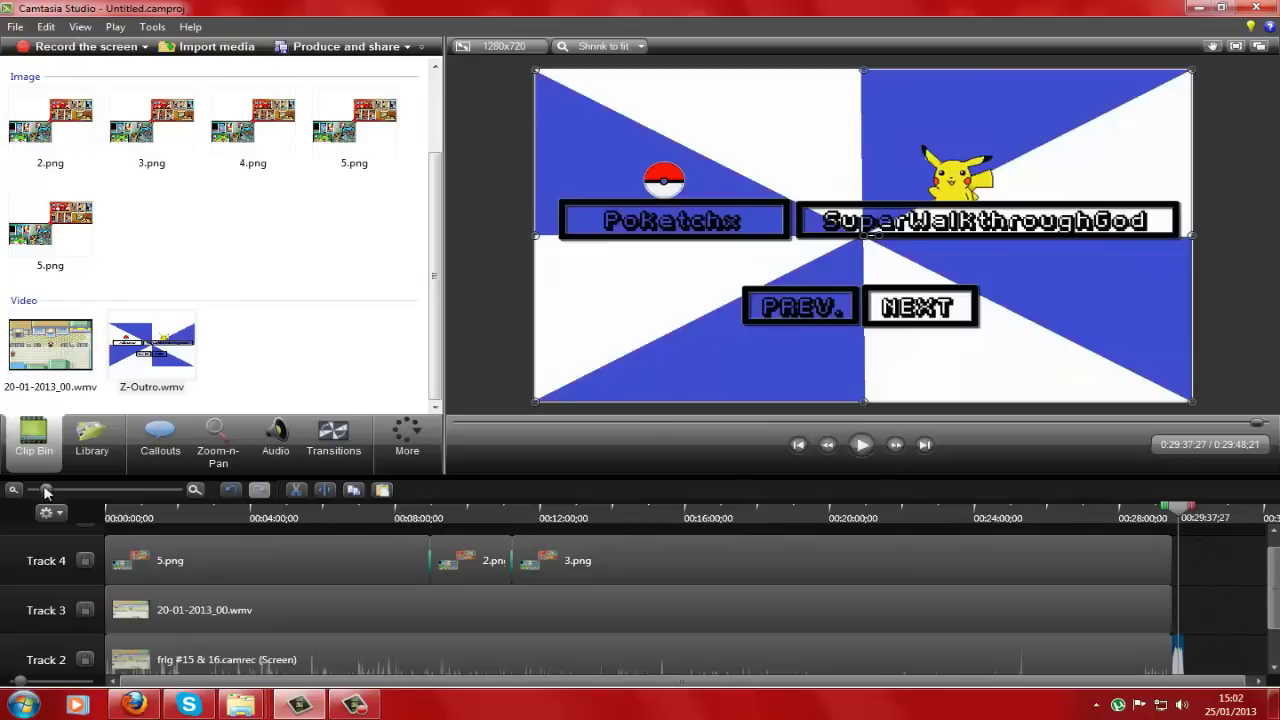
- Move the Z-Outro.wmv clip from Track 2 to Track 3, about a minute past the end of the recordings
click(156, 490)
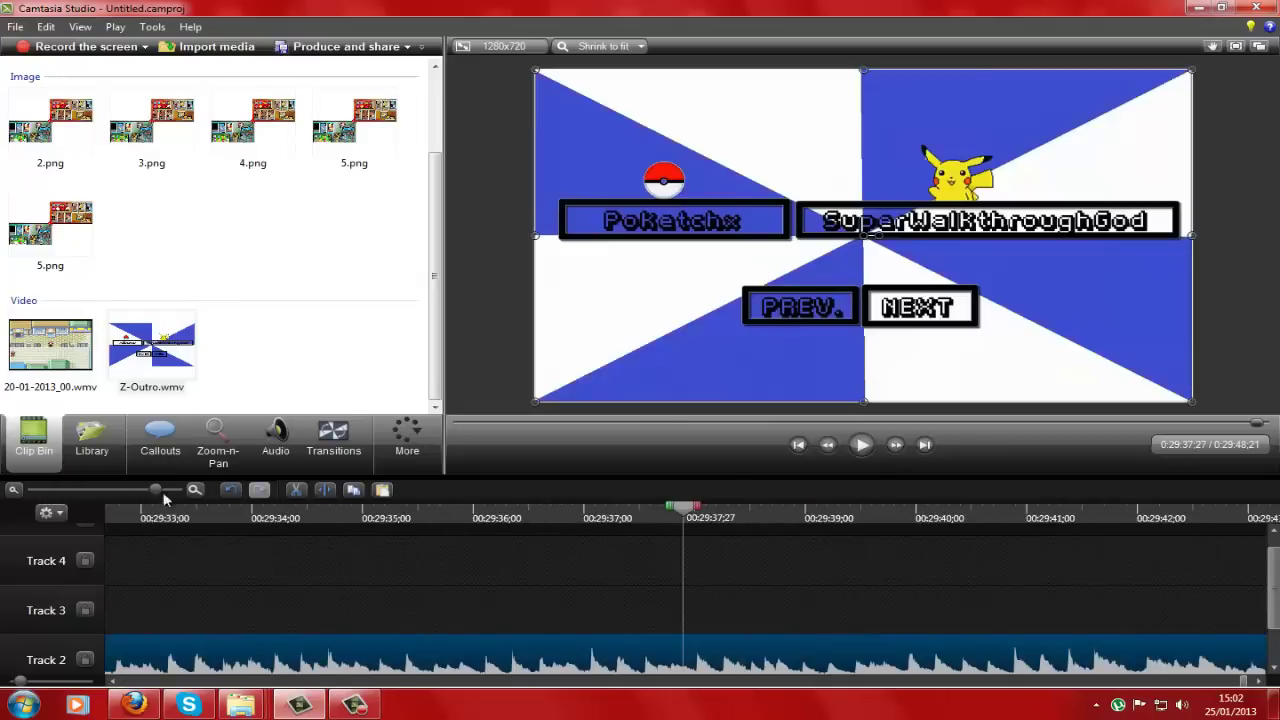
drag(154, 489, 2, 501)
drag(449, 522, 1141, 556)
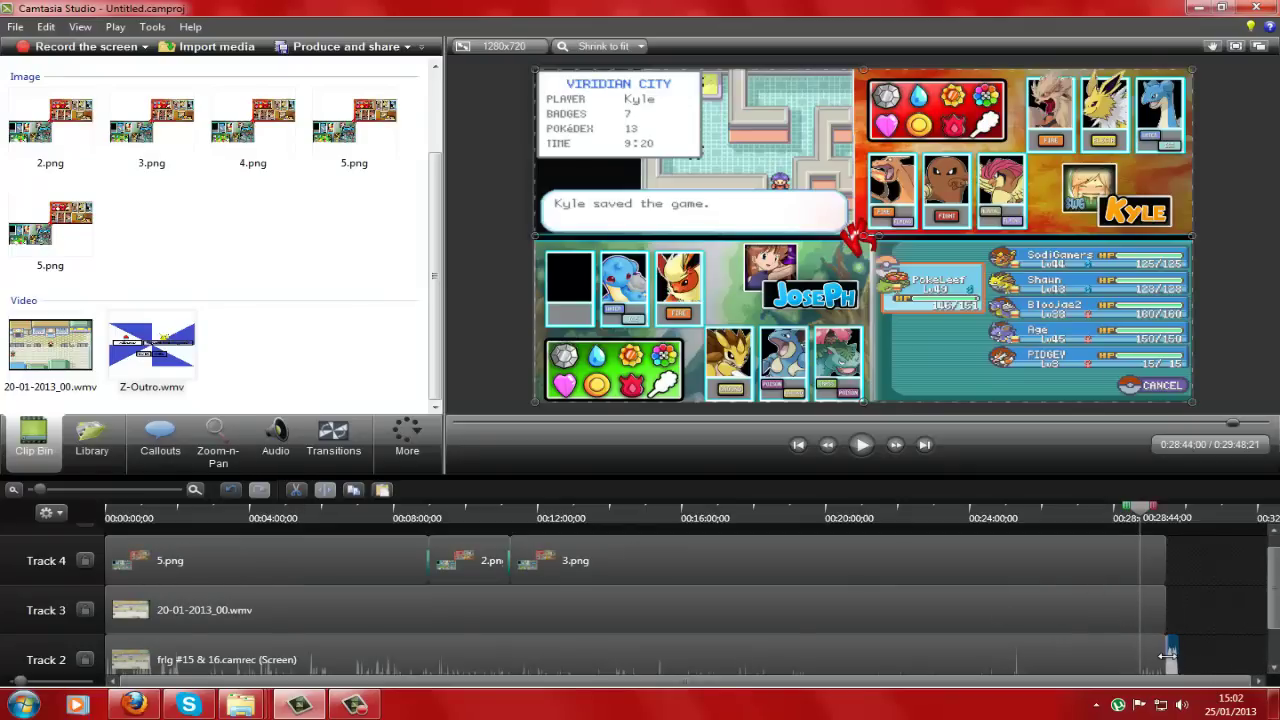
drag(1174, 662, 1212, 600)
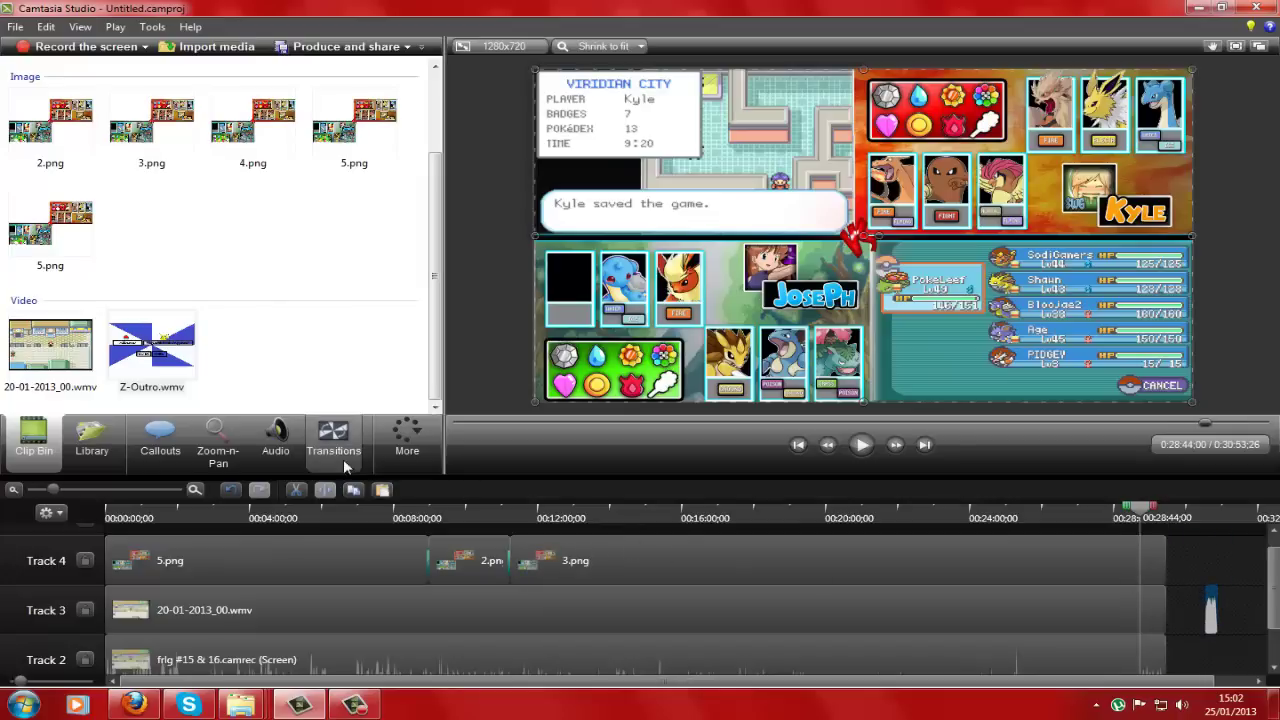
- Add Radial blur transitions to the ends of the 3.png overlay and the recordings on Track 3 and Track 2
click(334, 440)
mouse_move(83, 258)
mouse_down()
mouse_move(1126, 558)
mouse_move(1119, 570)
mouse_up()
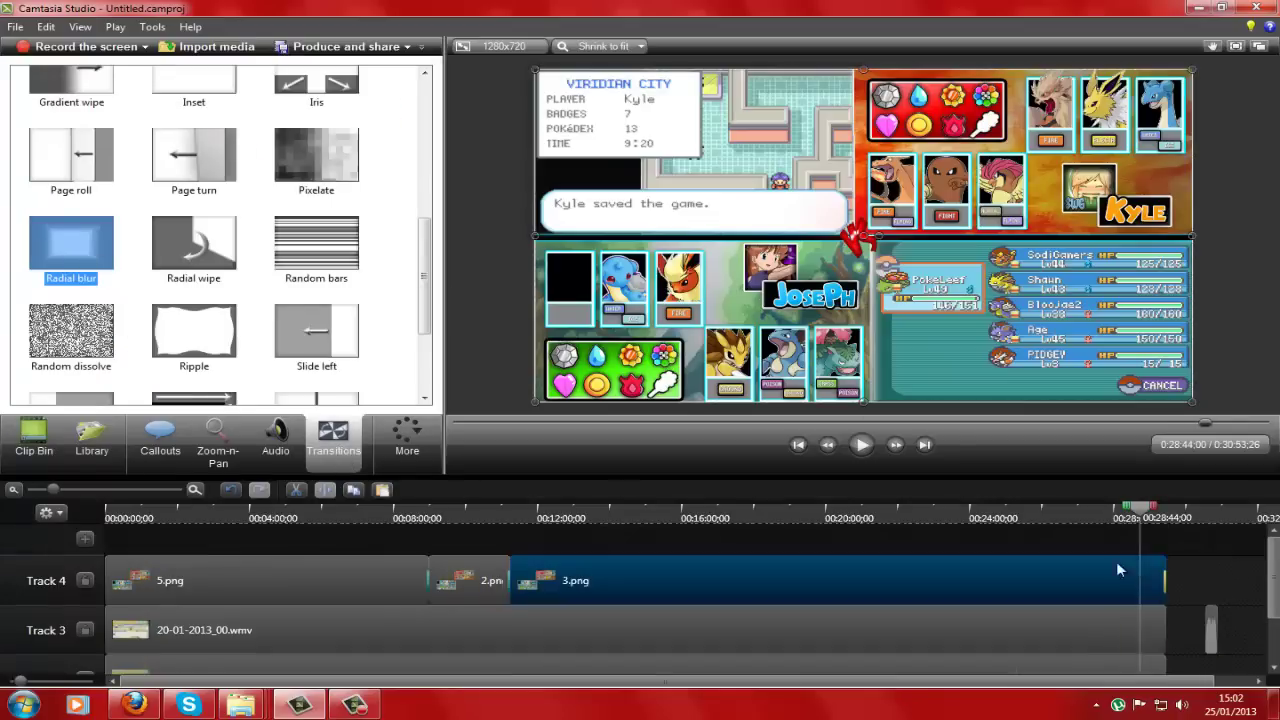
drag(194, 250, 197, 268)
drag(1058, 607, 684, 457)
drag(1162, 655, 1163, 656)
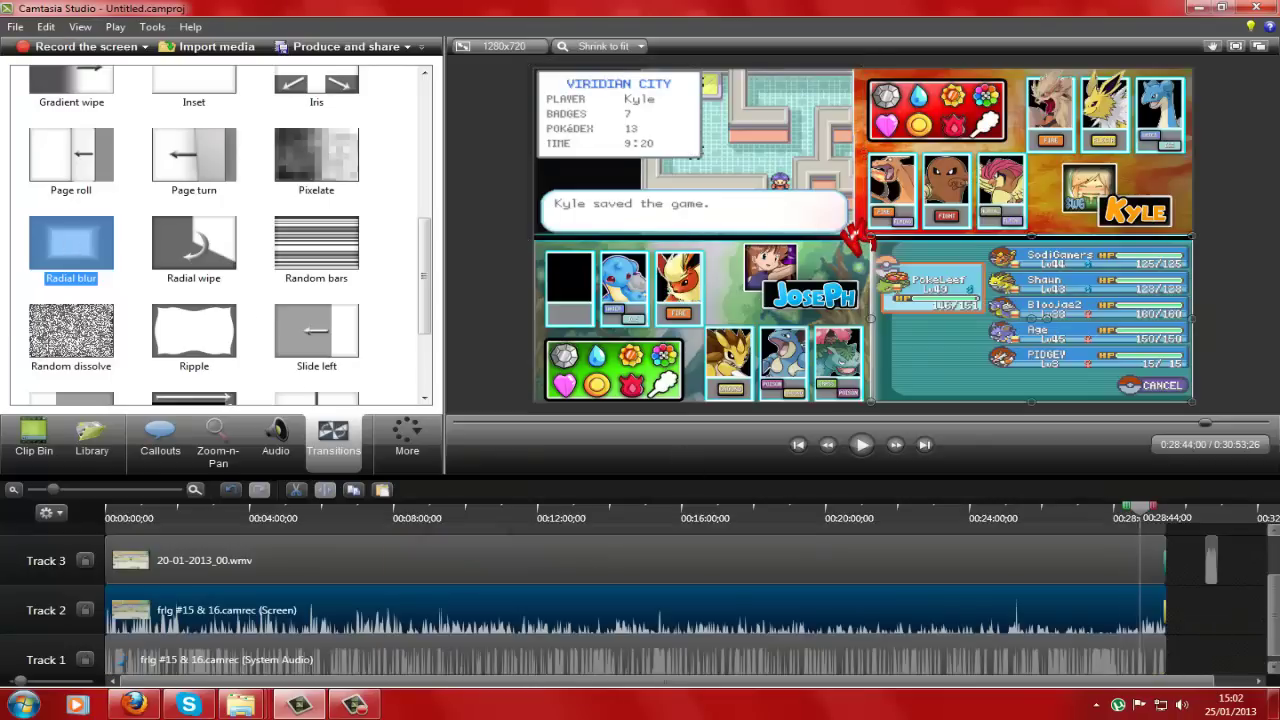
drag(67, 260, 1005, 525)
drag(1222, 560, 1214, 556)
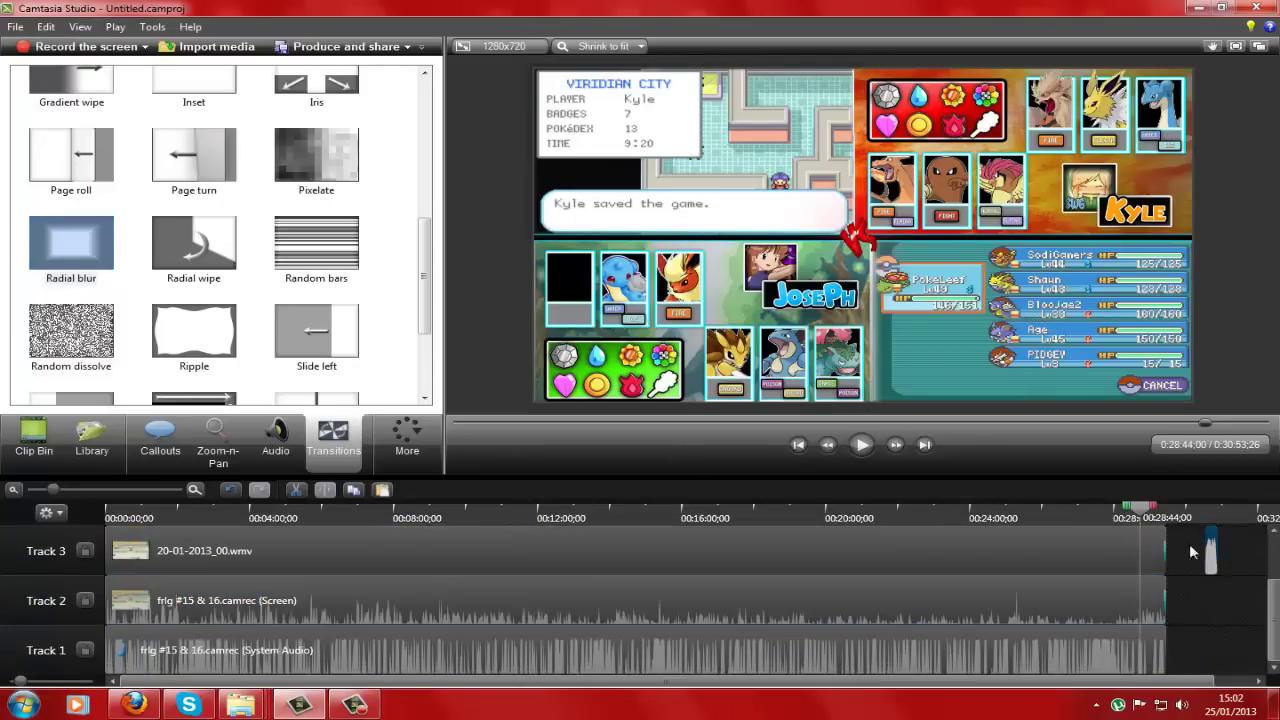
- Join Z-Outro.wmv directly to the end of the Track 3 recording with a Page turn transition and preview it
click(146, 490)
click(70, 489)
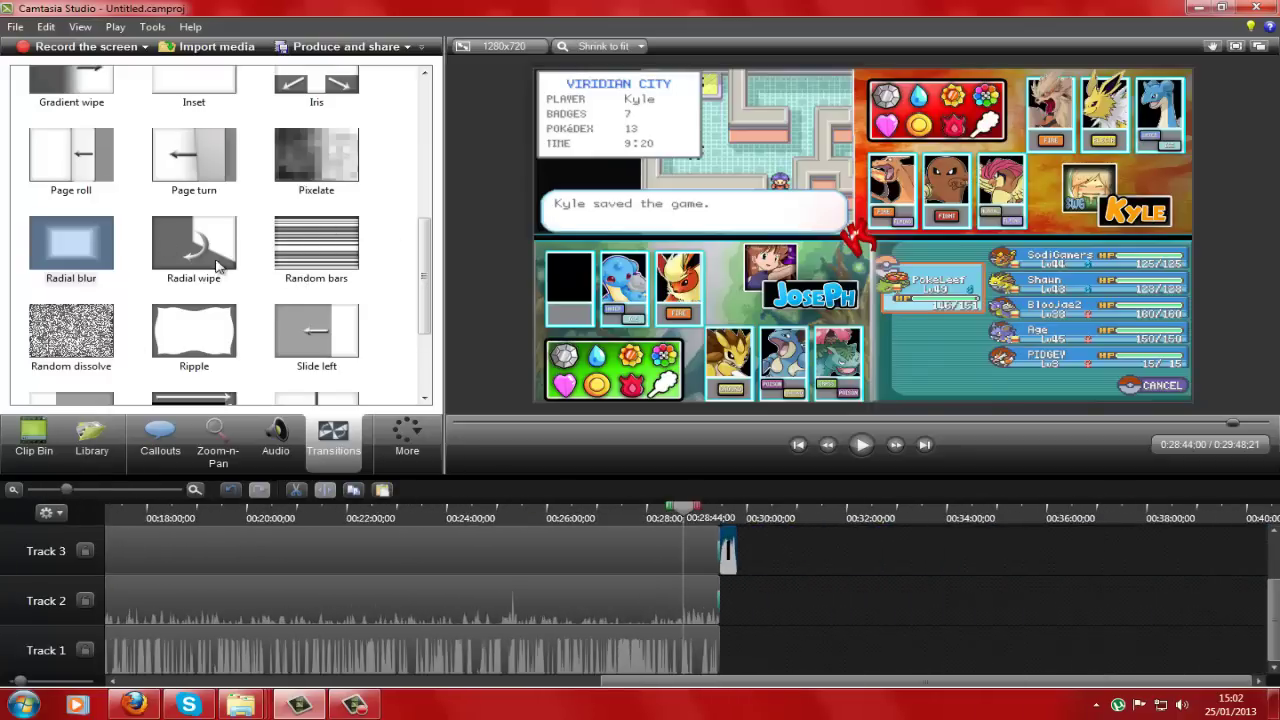
drag(215, 180, 729, 551)
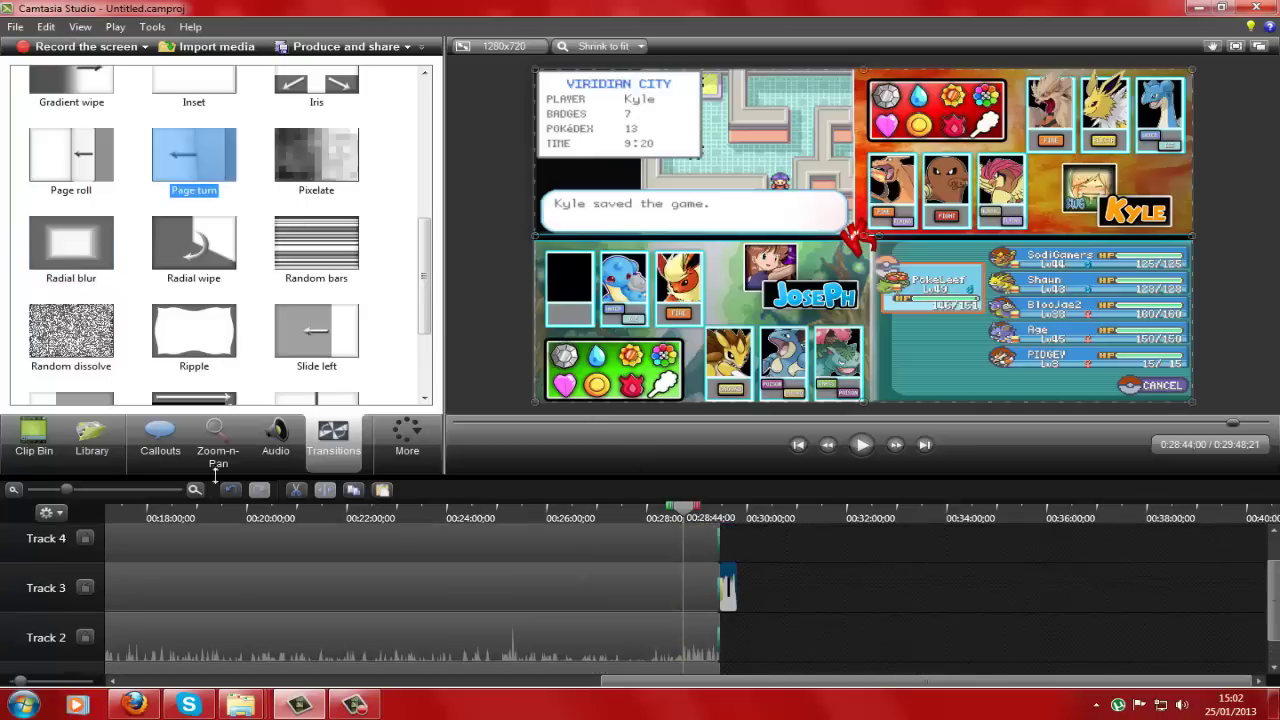
drag(67, 489, 94, 490)
click(867, 517)
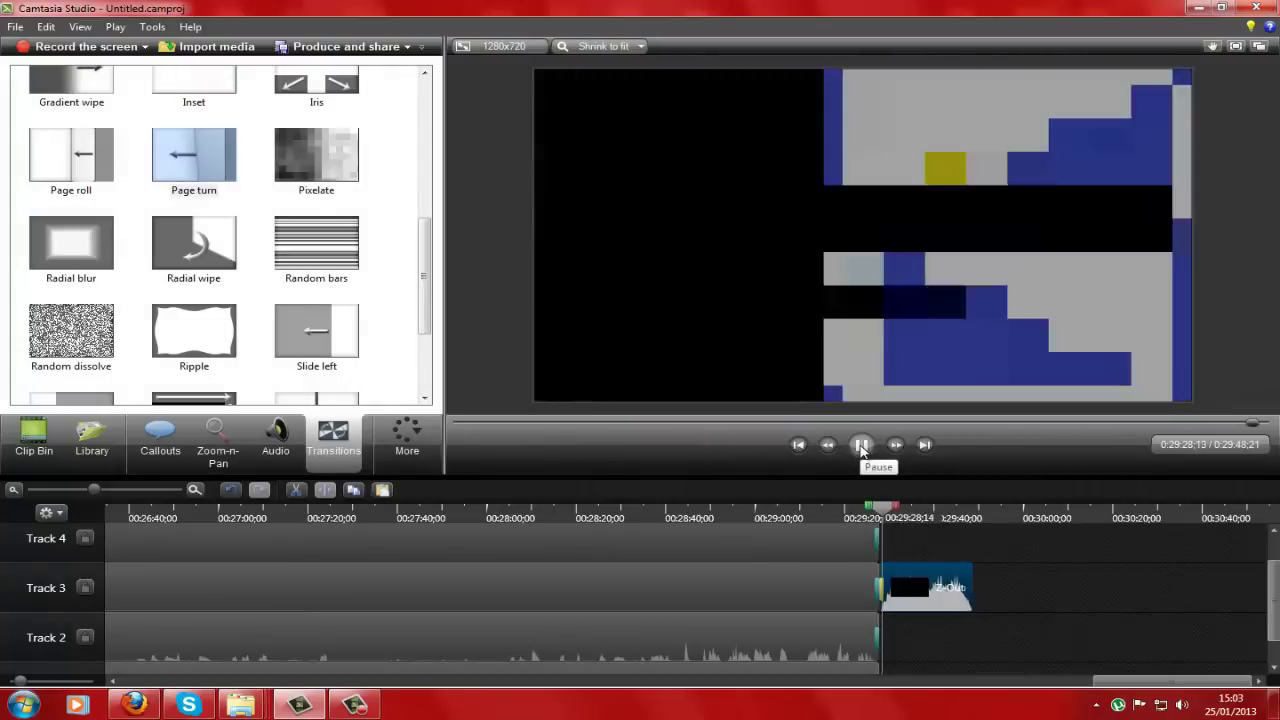
- Lower the audio volume of the Z-Outro.wmv clip on Track 3 in two stages and preview the quieter outro
click(862, 445)
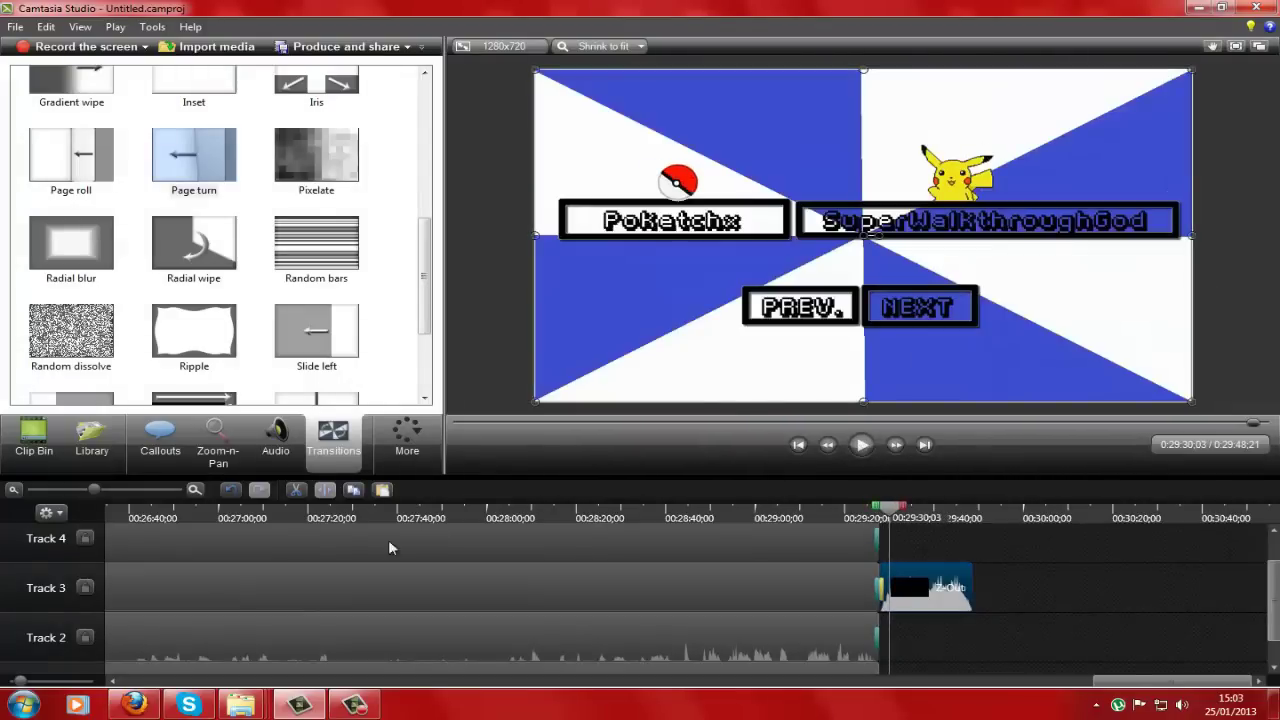
click(330, 635)
right_click(896, 584)
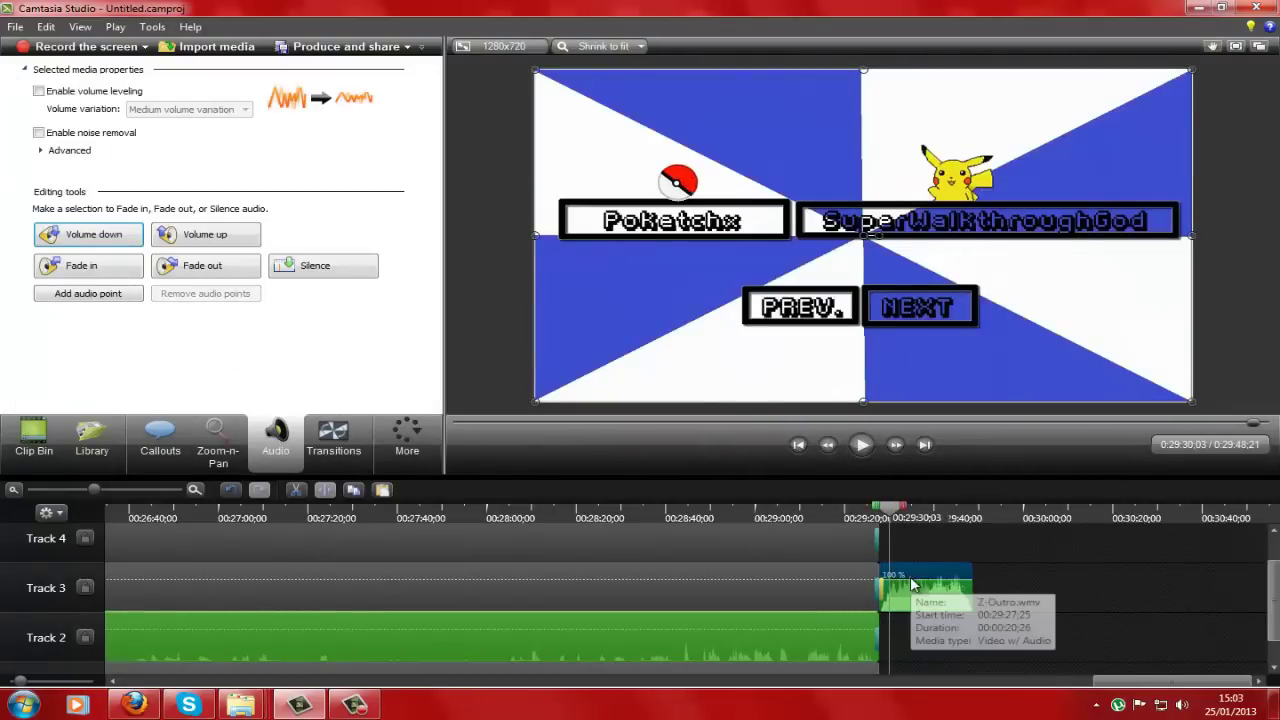
click(912, 585)
drag(910, 579, 910, 592)
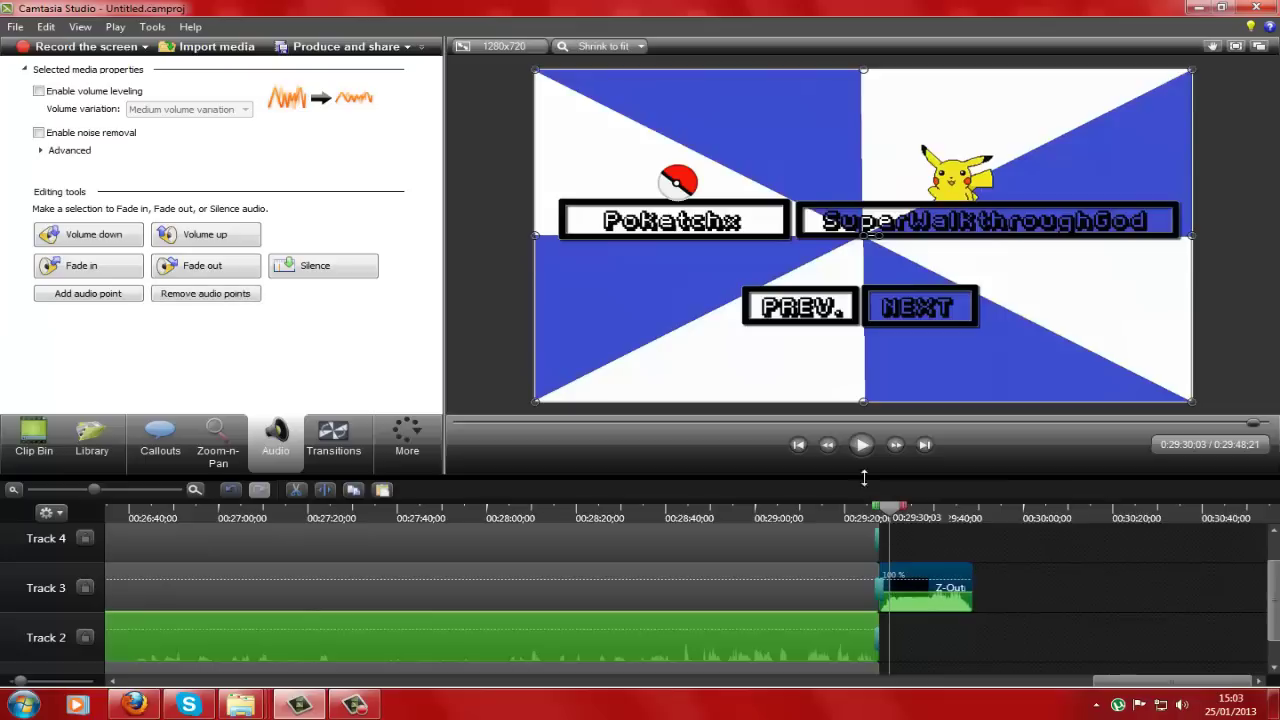
click(858, 455)
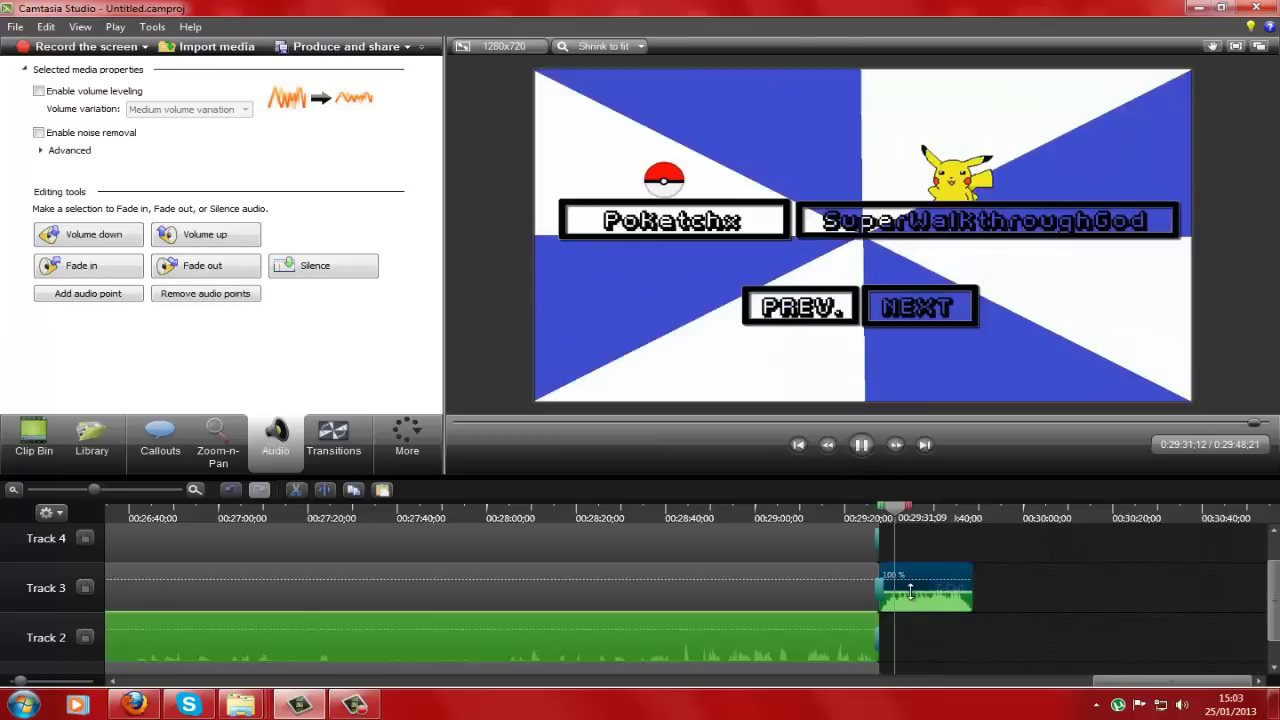
click(912, 604)
click(861, 444)
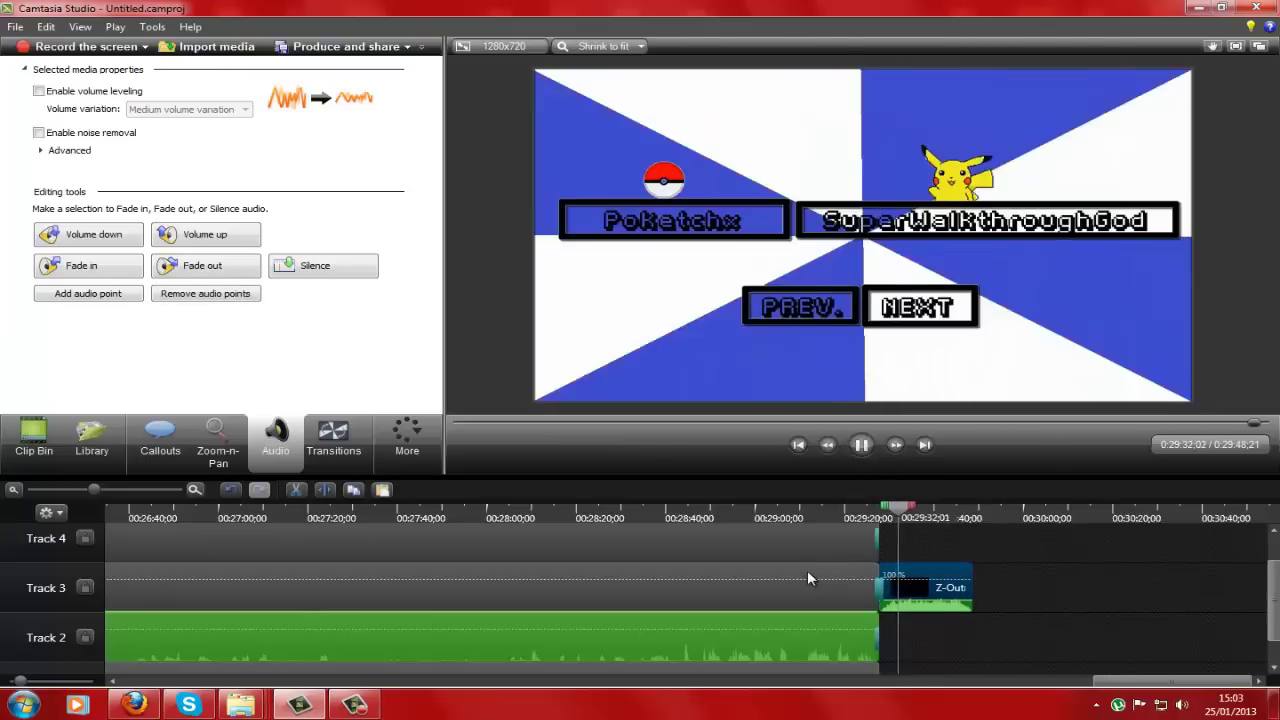
drag(93, 489, 44, 490)
drag(657, 682, 312, 682)
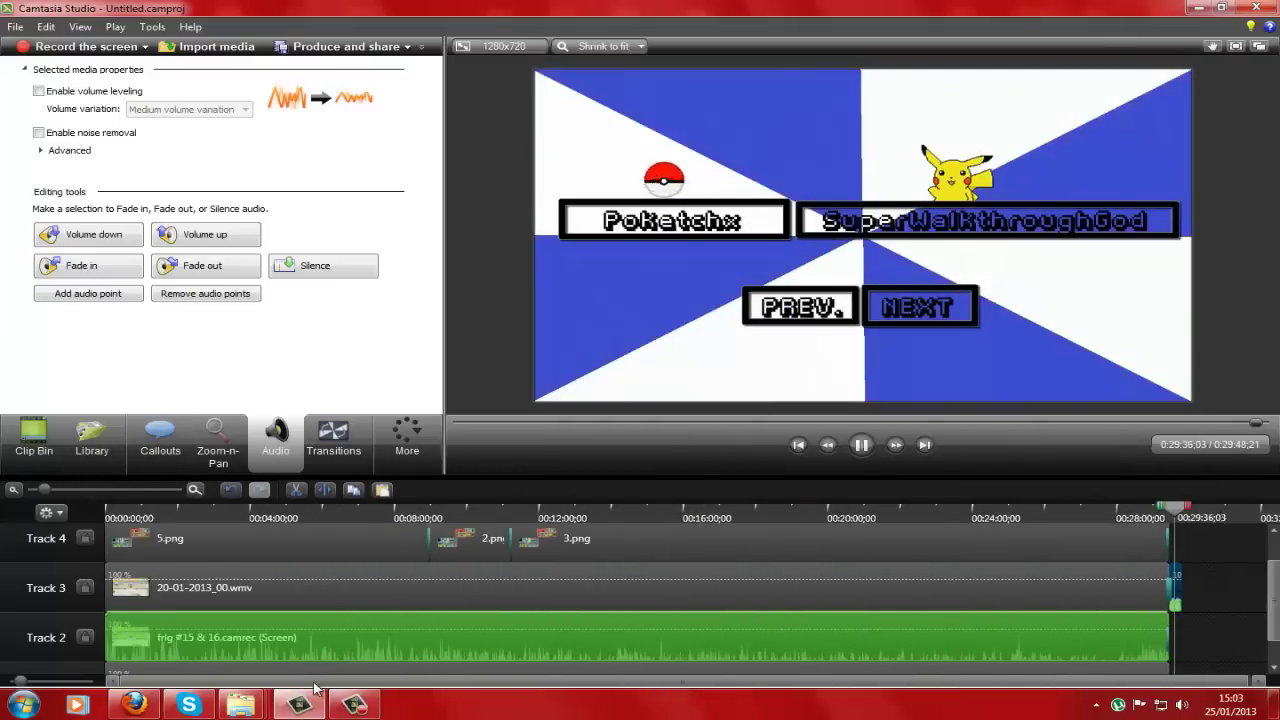
scroll(286, 638, up, 1)
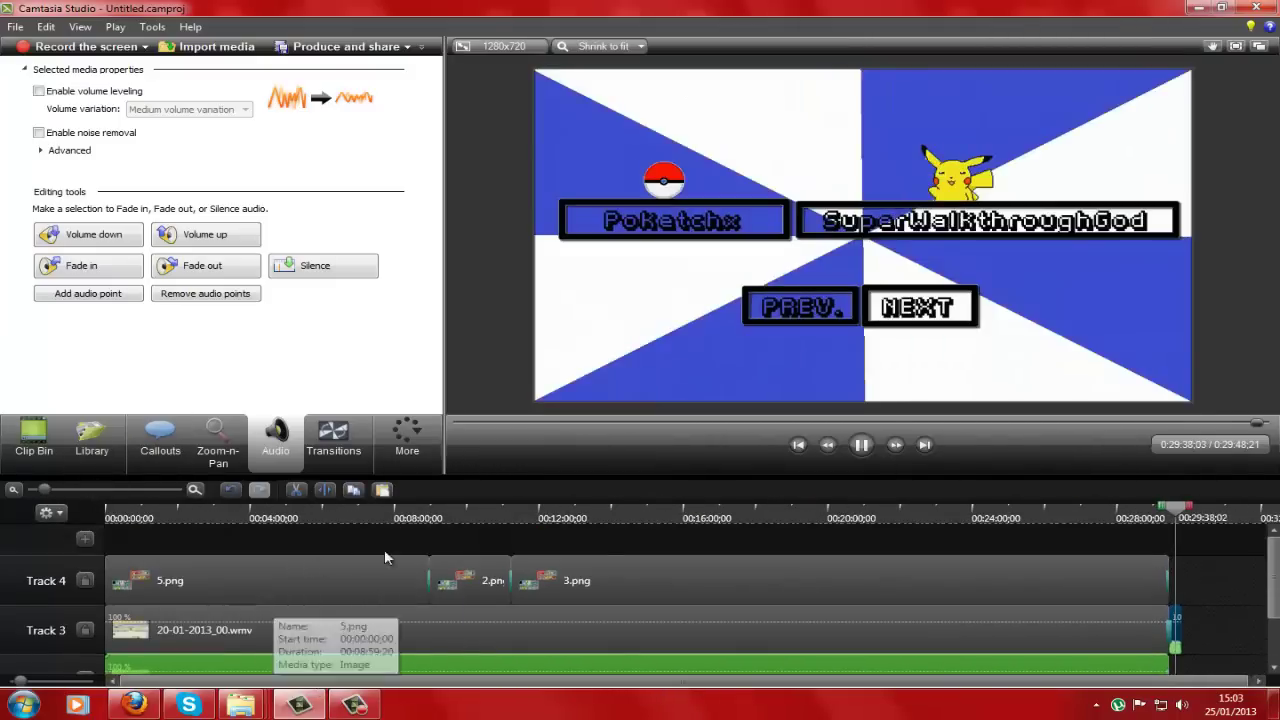
click(861, 444)
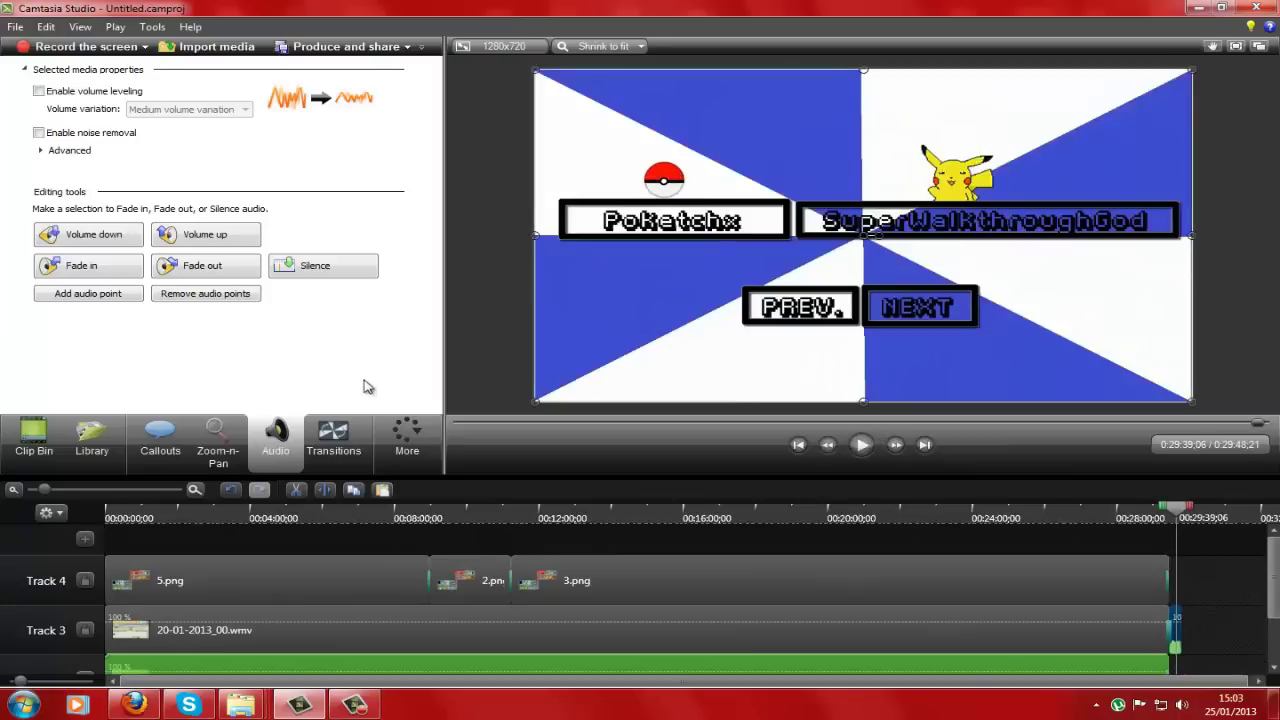
- Start producing the finished video and choose the MP4 only (up to 720p) preset
click(316, 47)
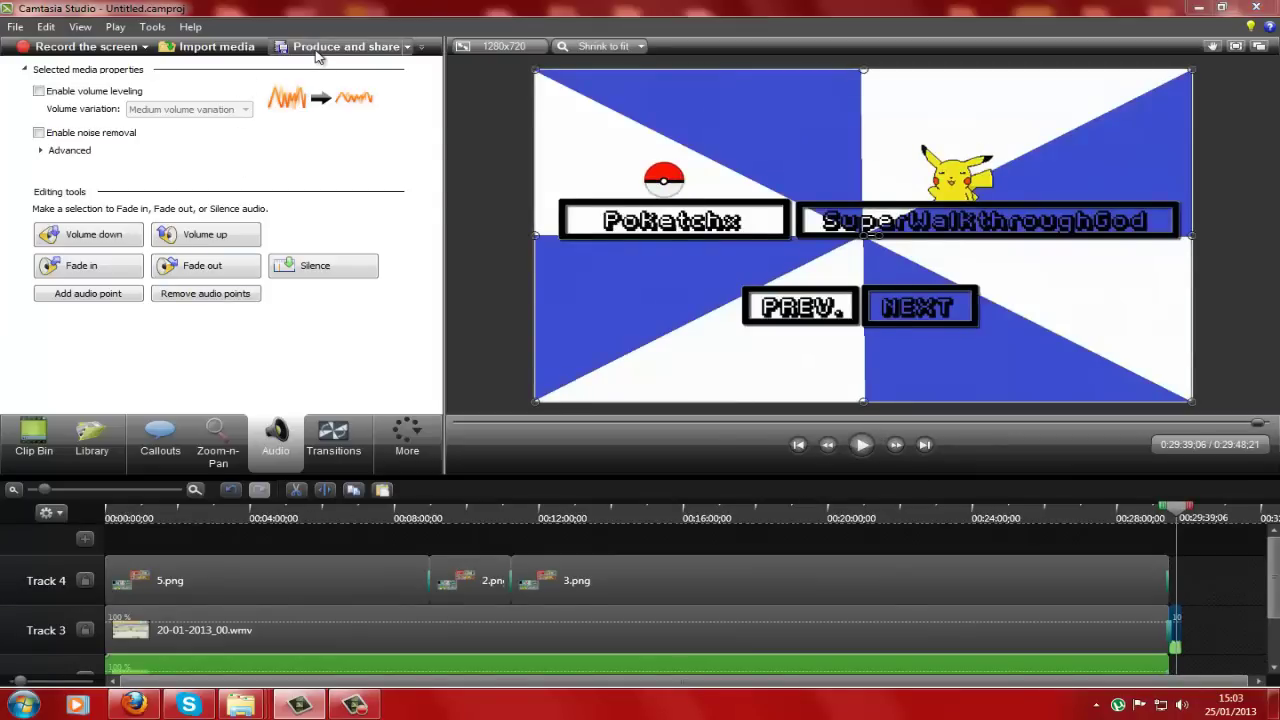
click(662, 209)
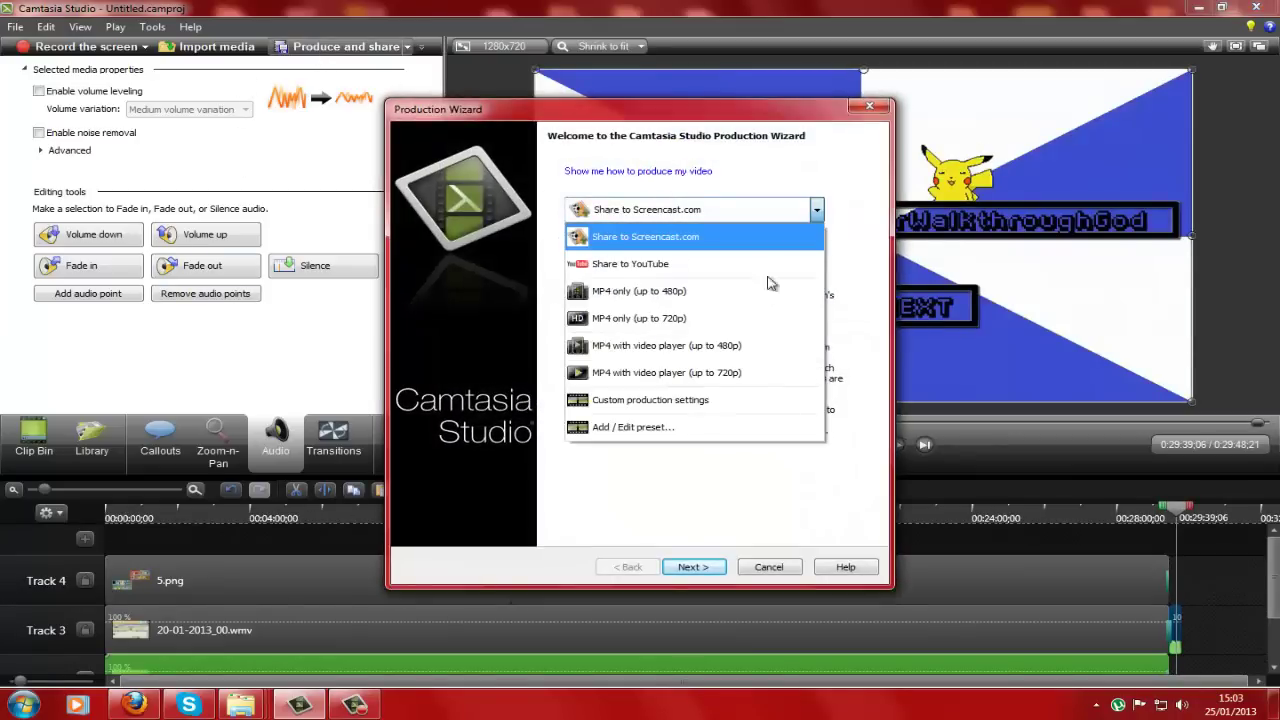
click(626, 319)
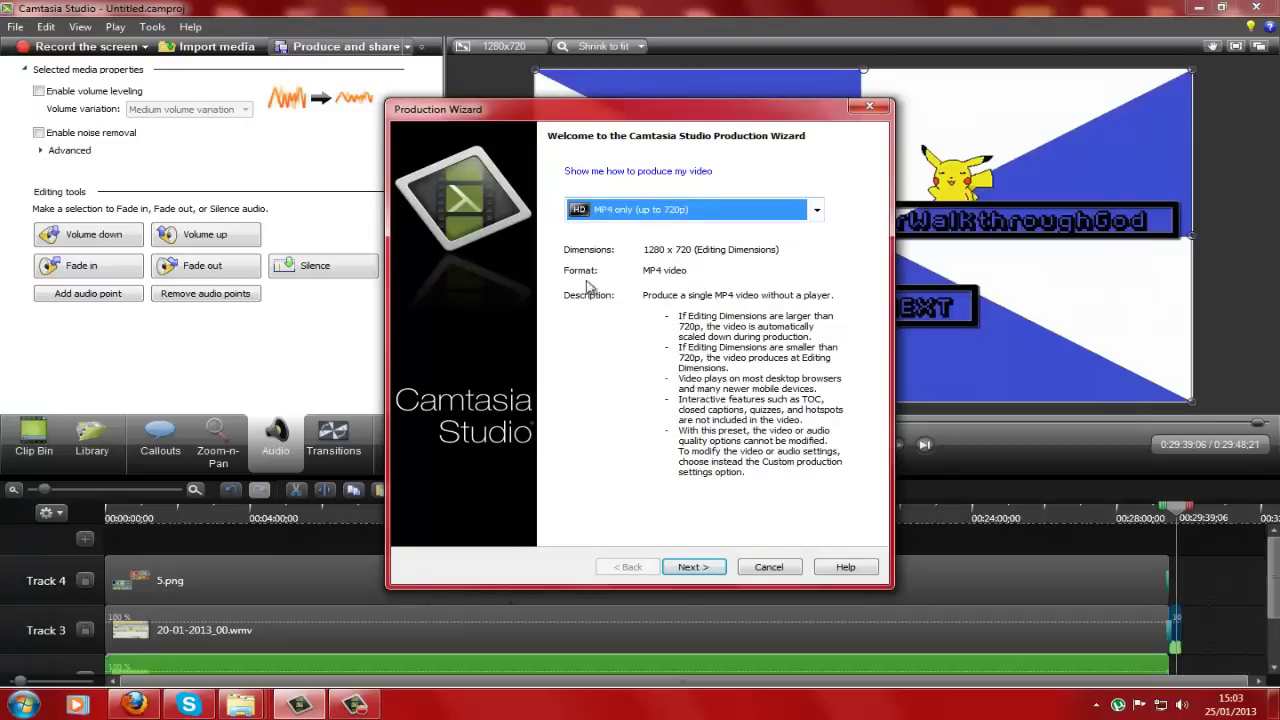